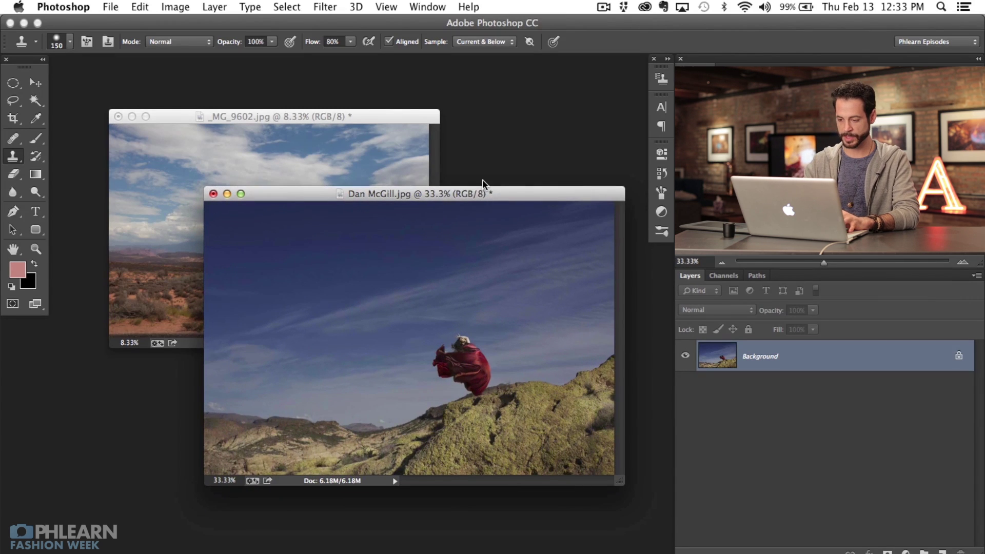
Step: Arrange the two photo windows so the desert sky photo and the woman in the red dress are both visible
key("super+equal")
key("super+minus")
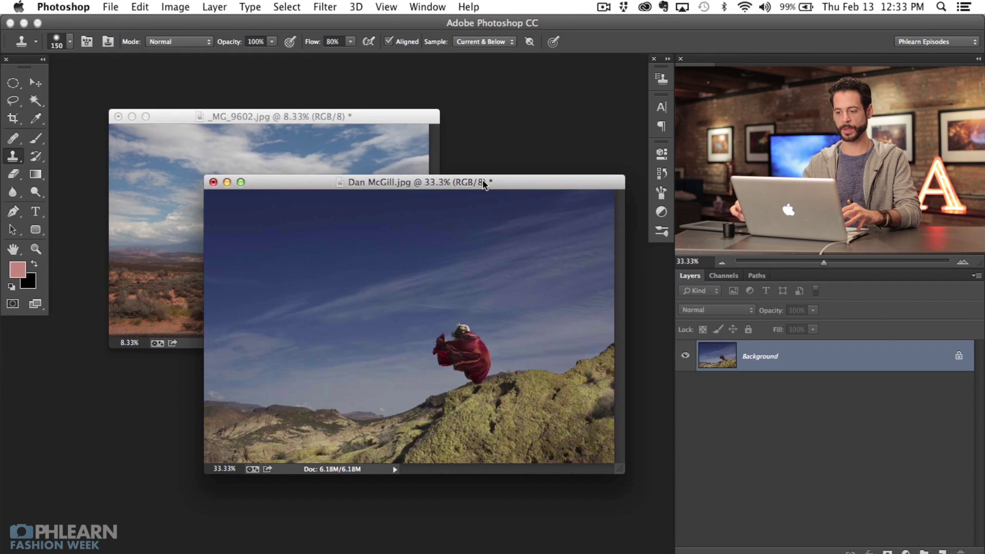
left_click_drag(414, 116, 403, 103)
key("super+equal")
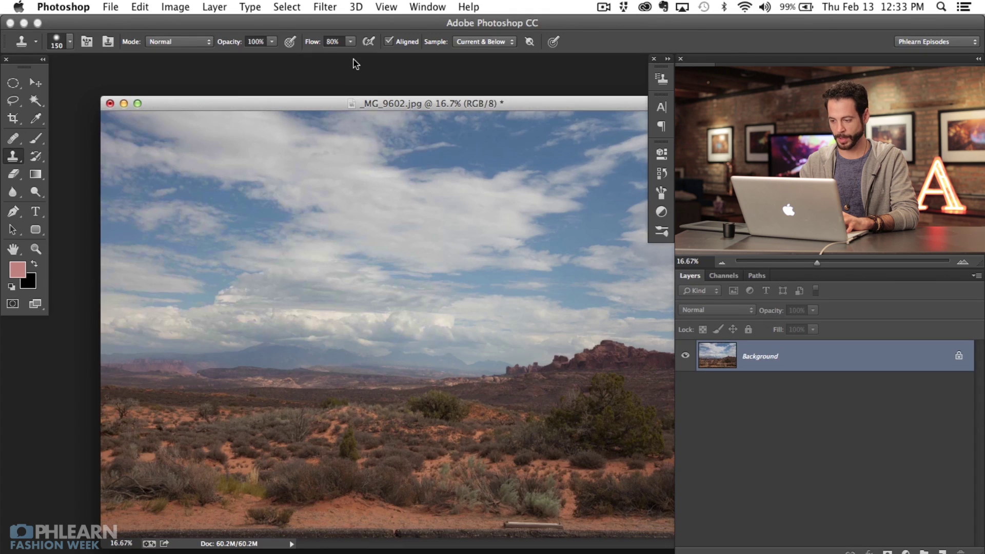
key("super+minus")
key("super+minus")
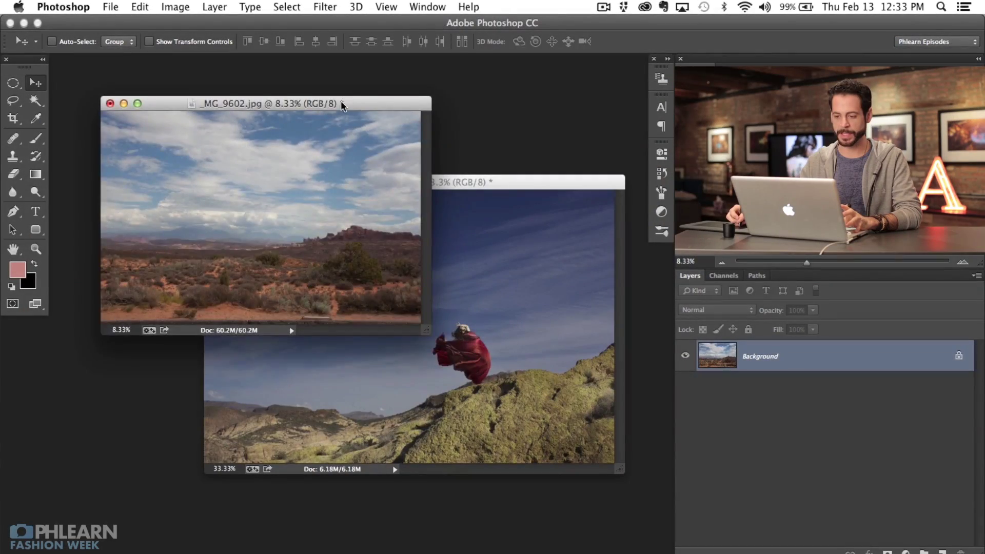
left_click_drag(341, 102, 312, 80)
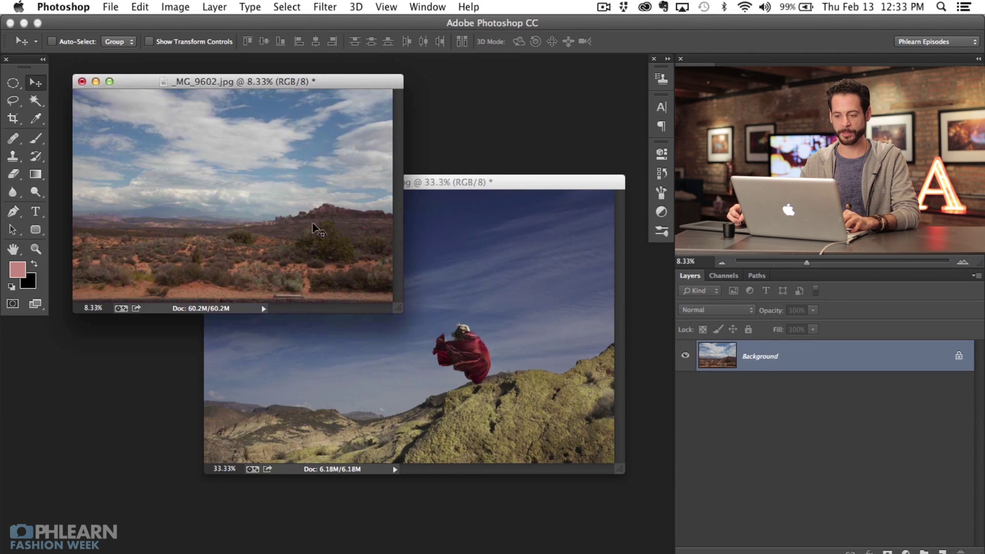
Step: Copy the desert sky photo into the red-dress photo as a new layer, positioned over the canvas in full-screen view
left_click_drag(505, 370, 354, 303)
key("f")
key("super+plus")
left_click_drag(409, 213, 432, 385)
Step: Toggle the cloudy sky layer's visibility to compare it with the original photo underneath
left_click(686, 358)
left_click(686, 359)
left_click(687, 358)
left_click(686, 359)
left_click_drag(541, 395, 532, 406)
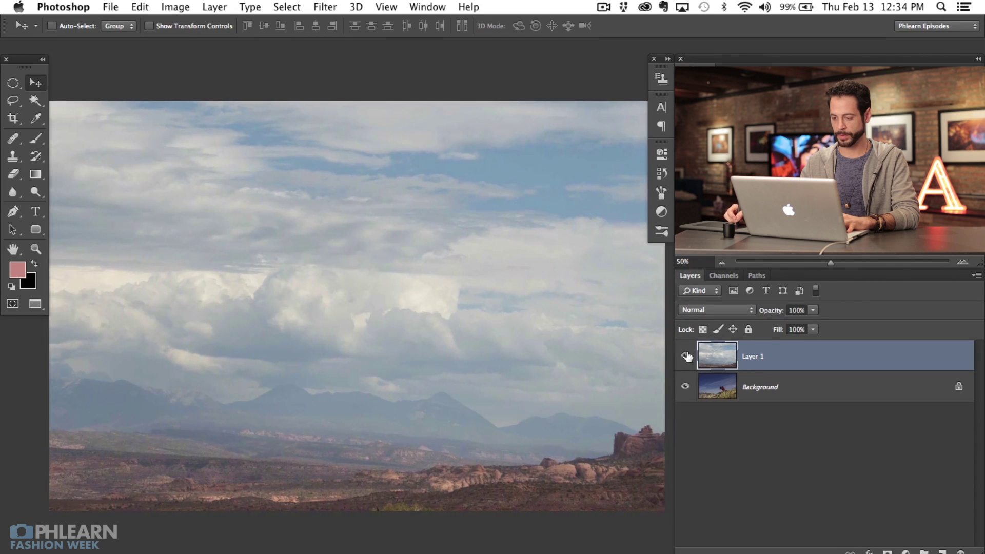
left_click(685, 356)
left_click(762, 396)
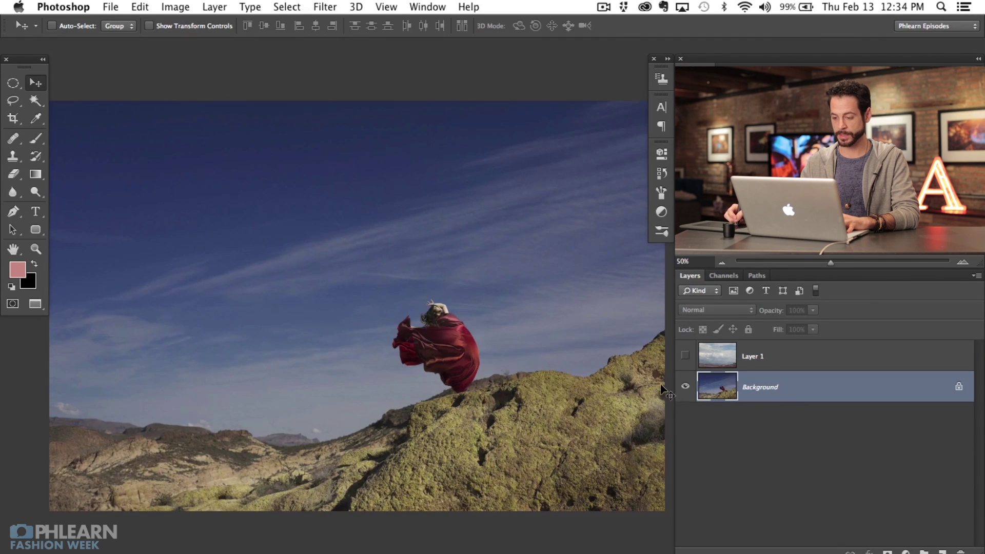
left_click(685, 356)
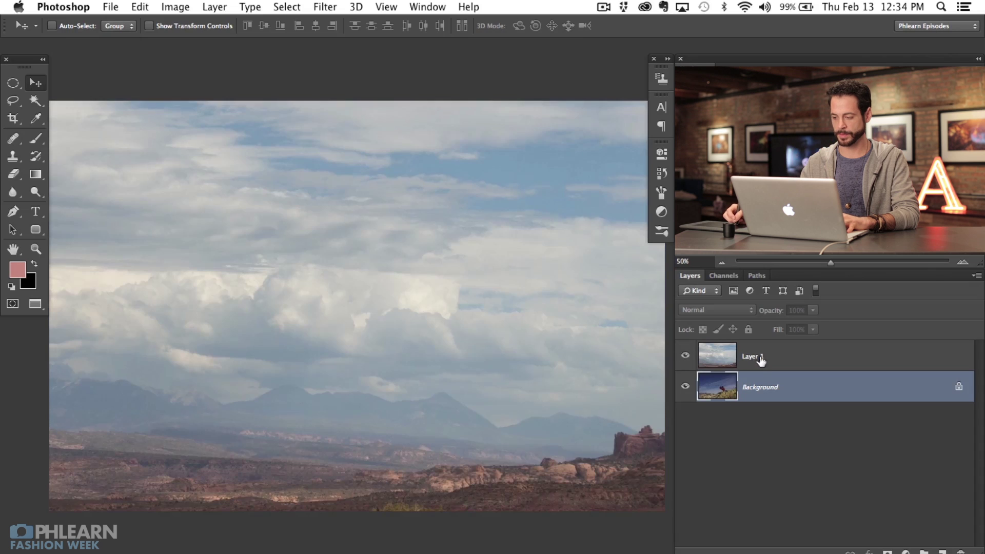
left_click(759, 359)
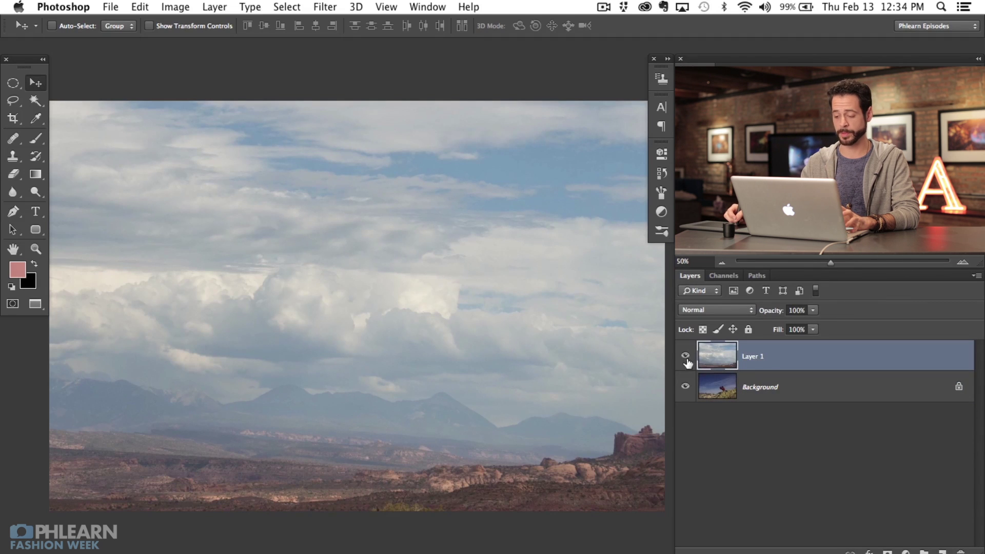
Step: Hide the cloudy sky layer and make the Background layer active for selecting with the Magic Wand
left_click(686, 357)
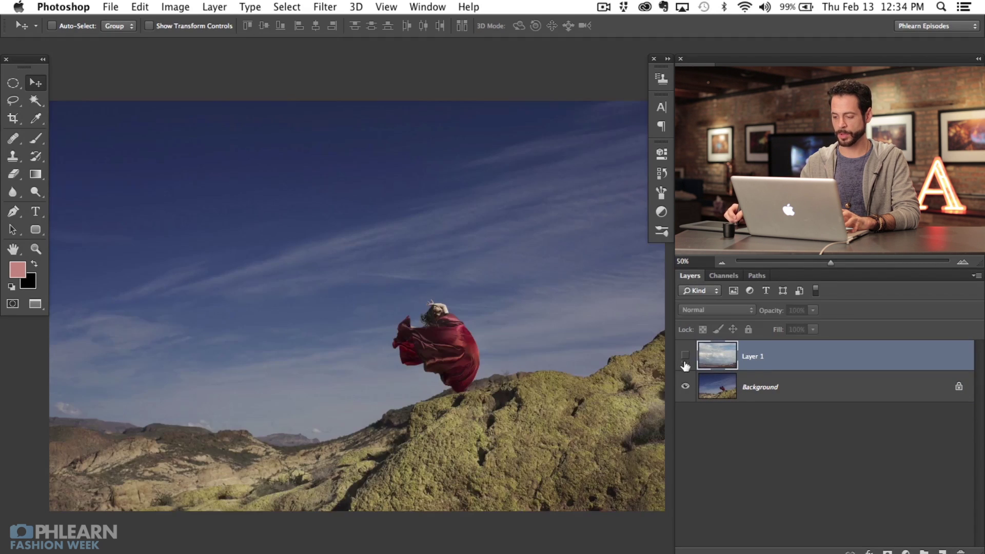
left_click(764, 392)
key("w")
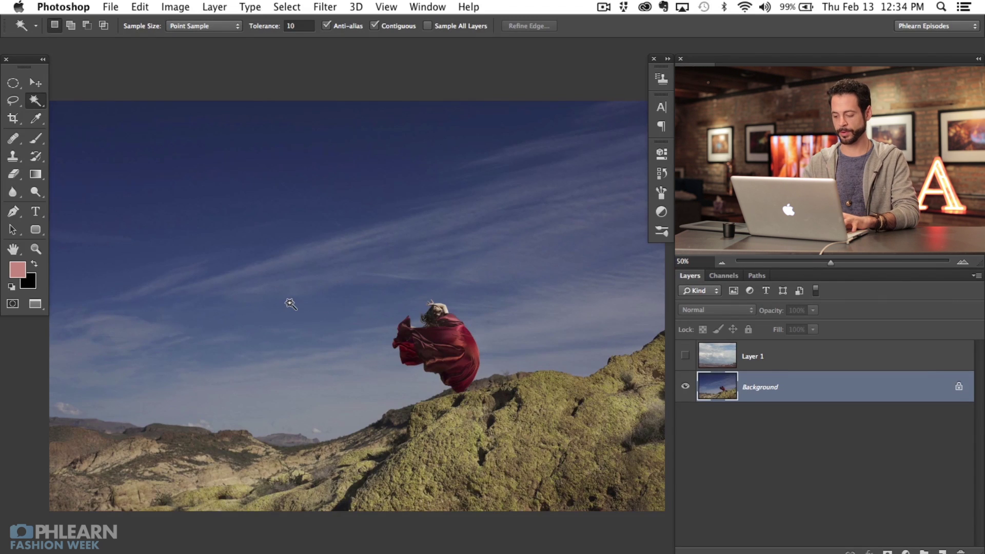
key("super+equal")
key("super+equal")
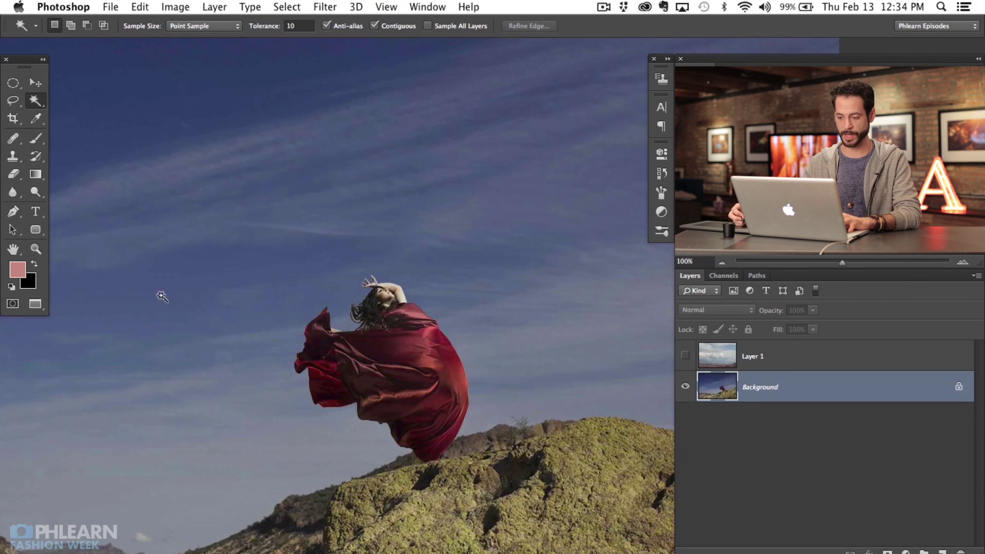
key("super+minus")
key("super+minus")
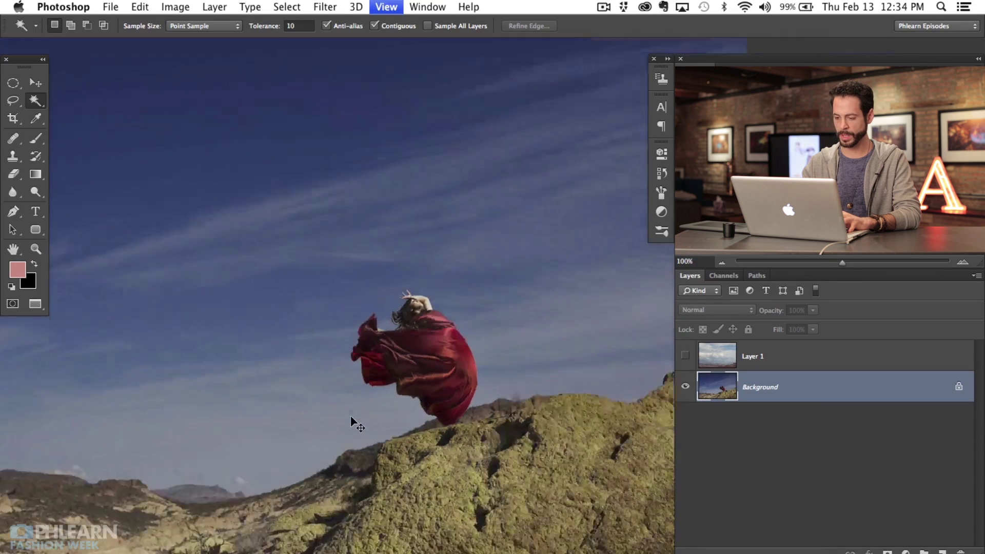
left_click_drag(165, 507, 145, 499)
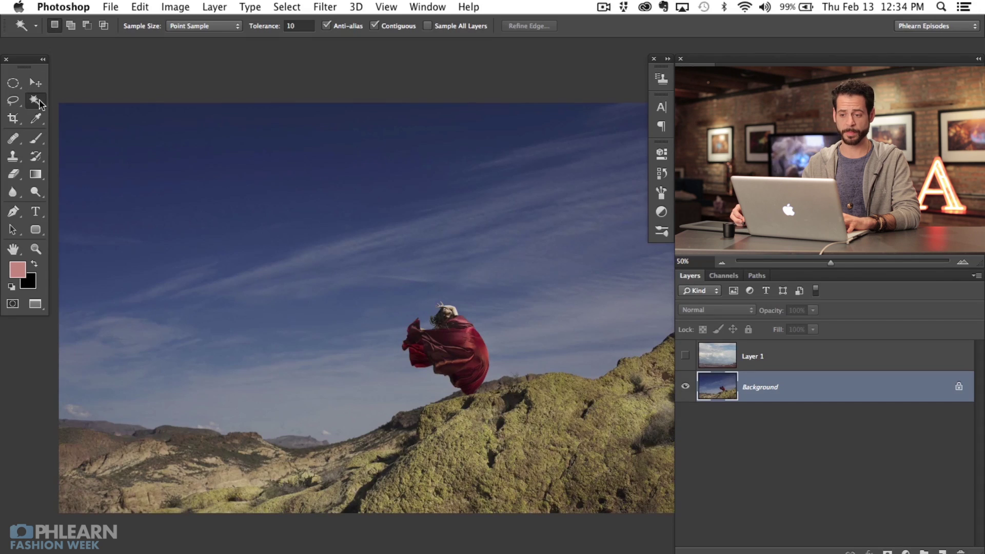
Step: Try to select the blue sky beside the woman with the Magic Wand at tolerance 10
key("super+equal")
key("super+equal")
left_click_drag(455, 464, 274, 440)
left_click(373, 371)
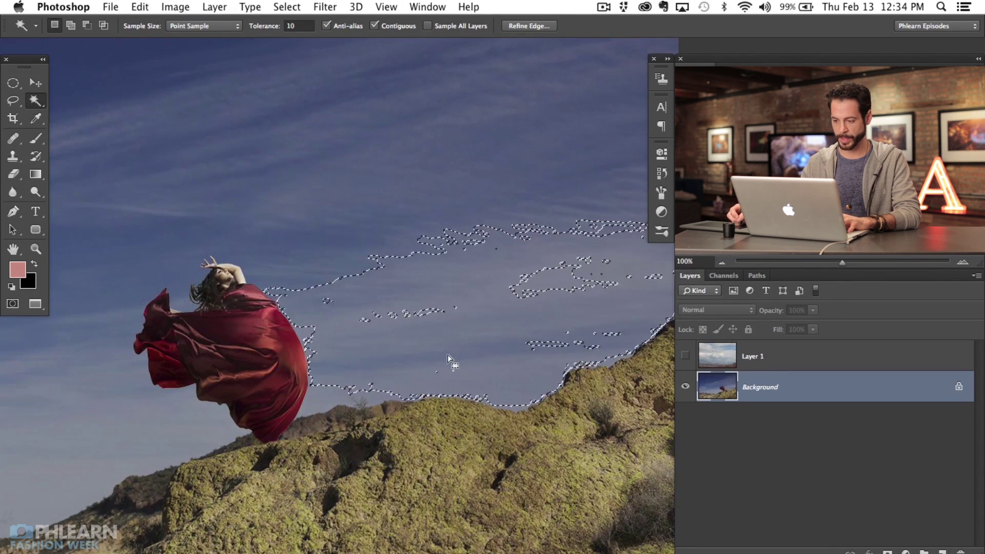
scroll(421, 354, "right", 2)
key("super+equal")
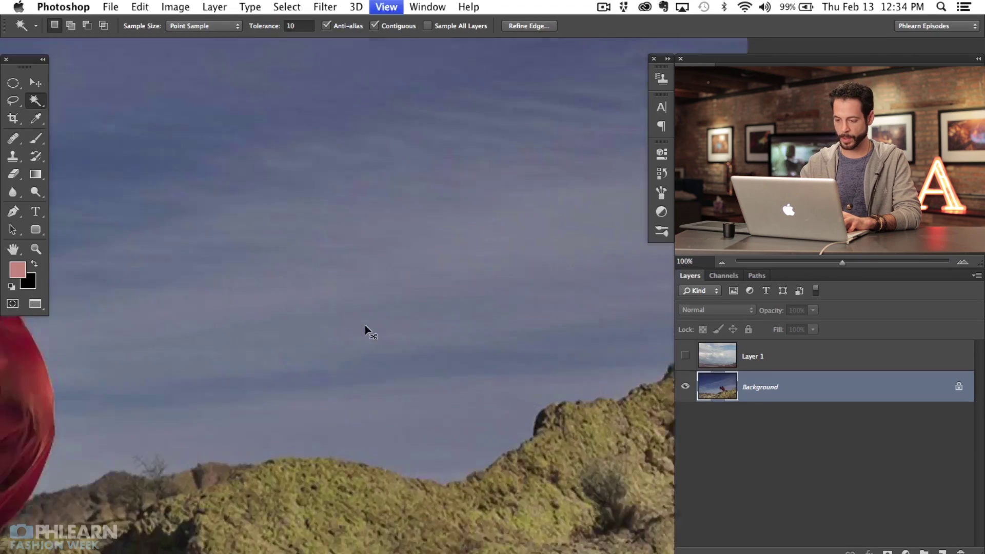
scroll(365, 325, "left", 2)
scroll(364, 324, "up", 1)
left_click_drag(220, 373, 341, 316)
left_click(324, 338)
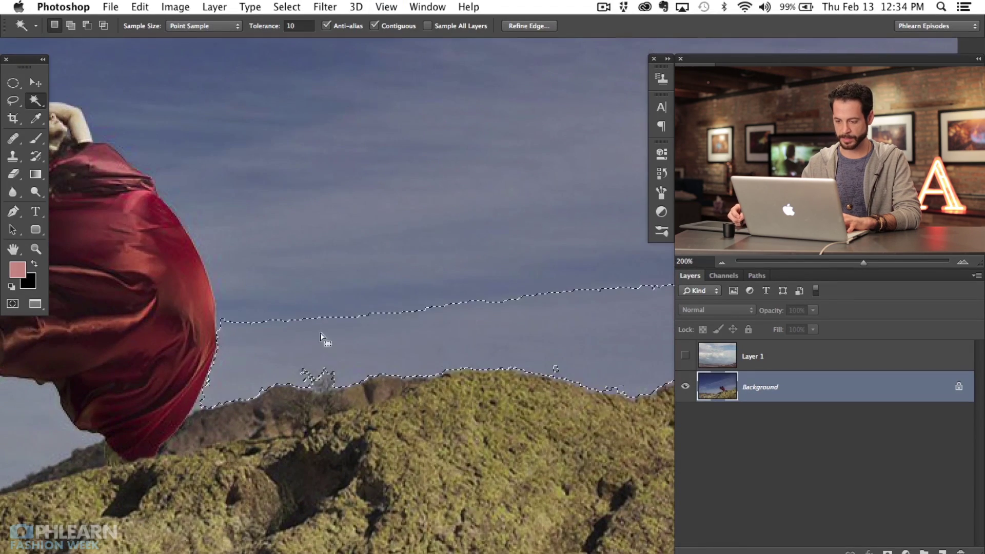
left_click(393, 250)
left_click_drag(482, 314, 379, 379)
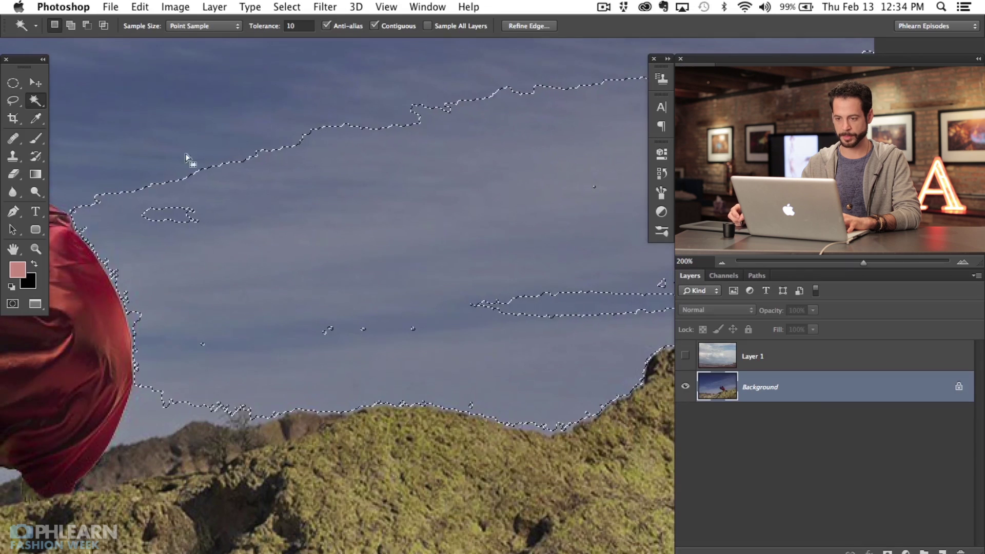
Step: Set the Magic Wand tolerance to 18 and clear the current selection
left_click_drag(267, 30, 269, 31)
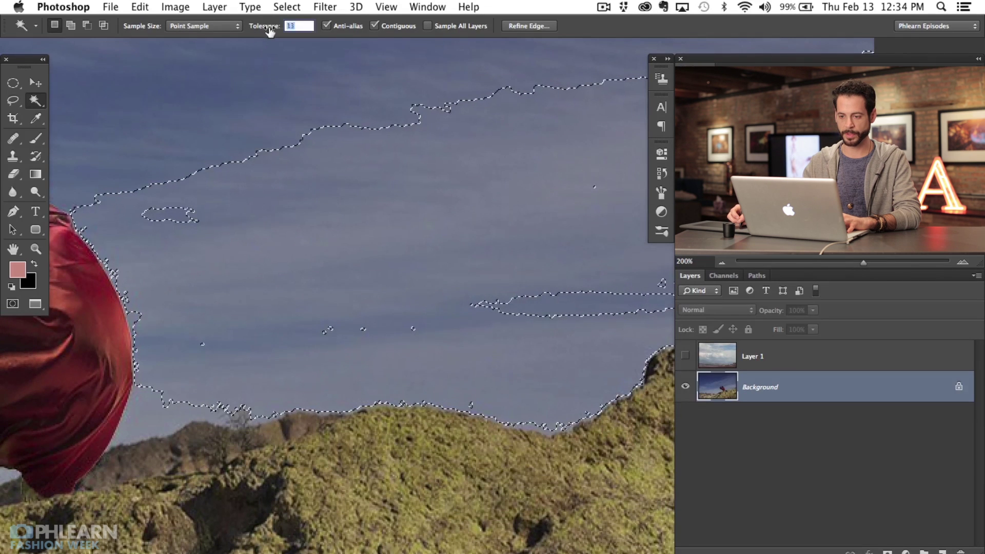
key("Return")
key("super+d")
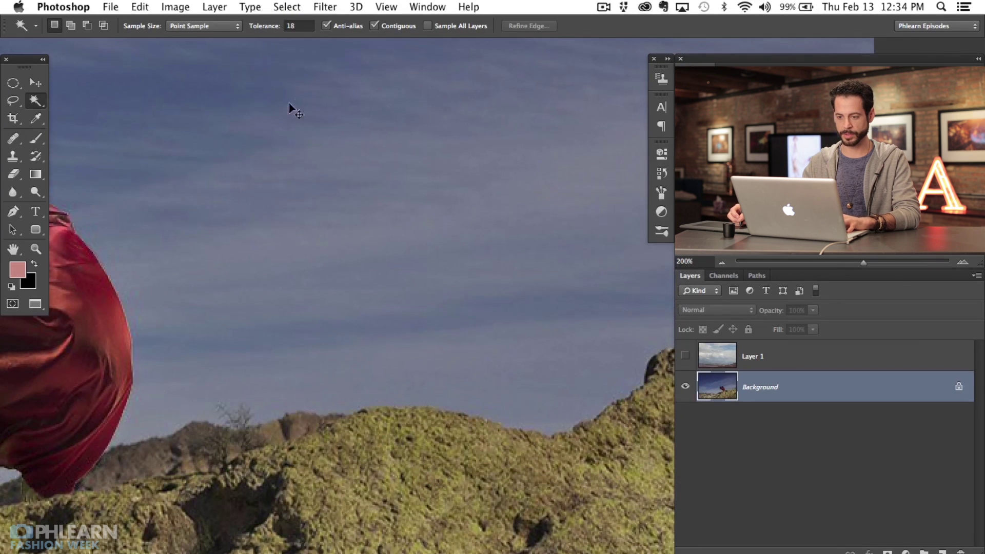
Step: Select the lower sky around the woman and along the hills with the Magic Wand, adding each missed area
left_click(337, 362)
left_click_drag(438, 349, 483, 344)
key("super+minus")
key("super+minus")
left_click_drag(274, 325, 166, 402)
left_click(446, 317, "shift")
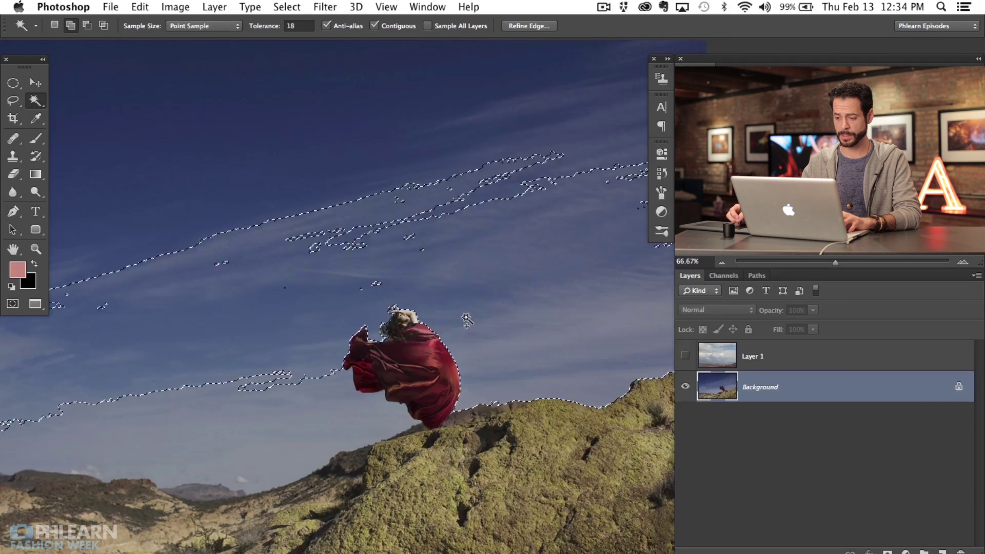
left_click(279, 408, "shift")
left_click(222, 451, "shift")
left_click(242, 483, "shift")
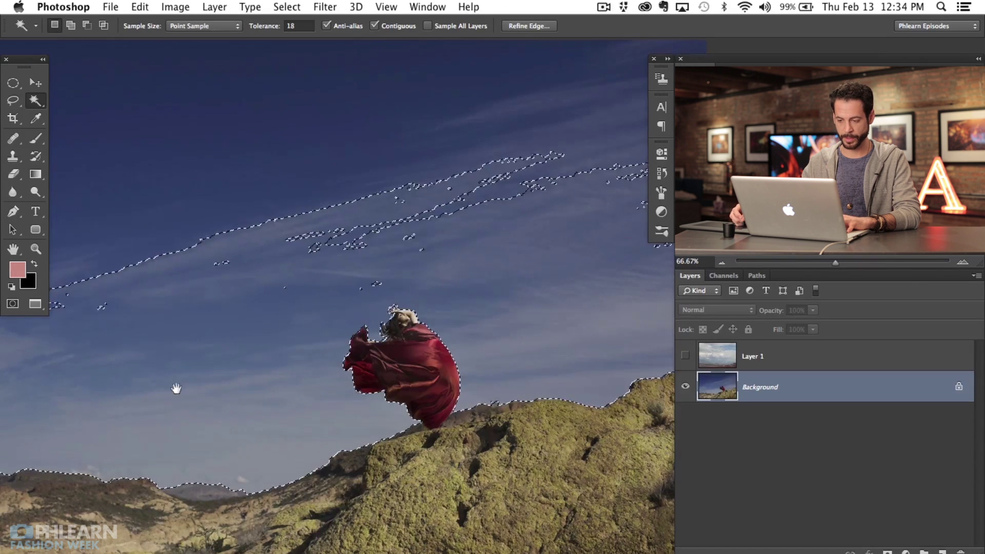
Step: Add the remaining upper sky and stray gaps to the selection with the Lasso tool, up to the canvas edges
key("super+plus")
key("super+minus")
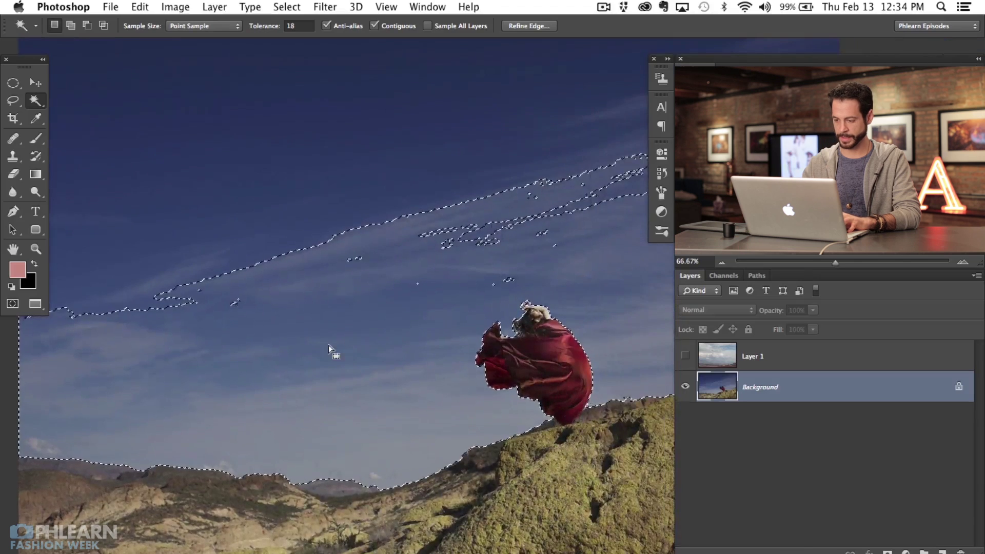
key("super+h")
key("super+h")
key("super+minus")
key("super+minus")
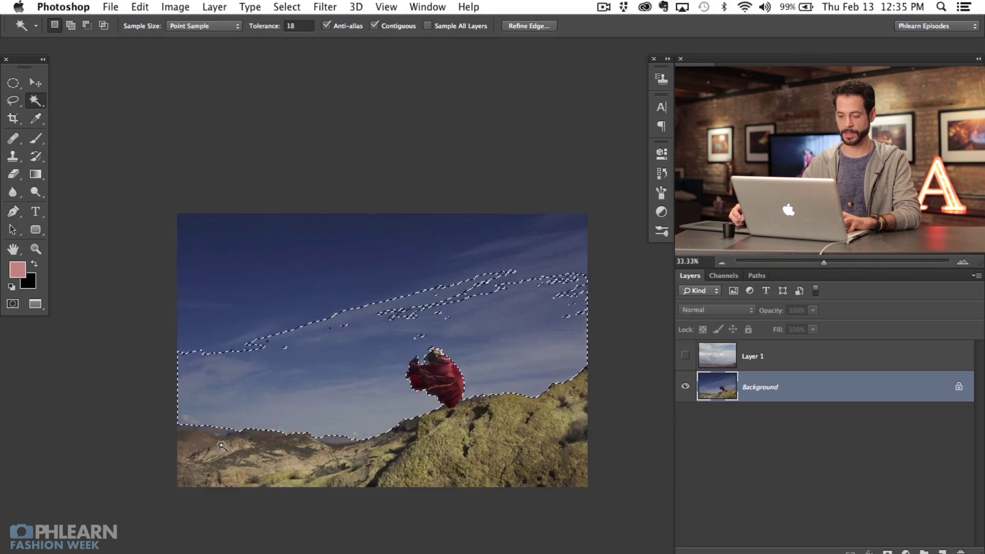
key("l")
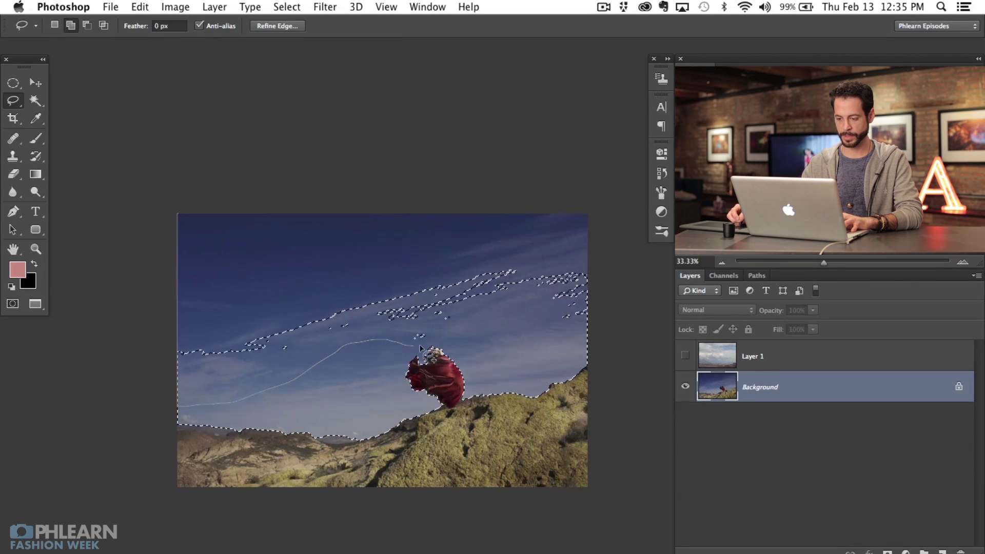
left_click_drag(665, 250, 437, 106)
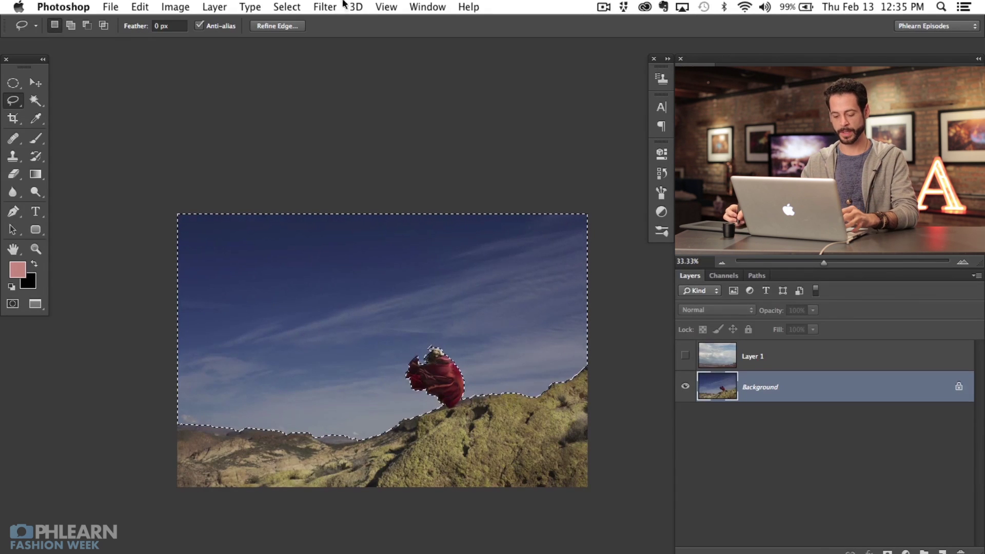
Step: Convert the Background layer into a regular layer and add a layer mask from the sky selection
double_click(790, 393, "alt")
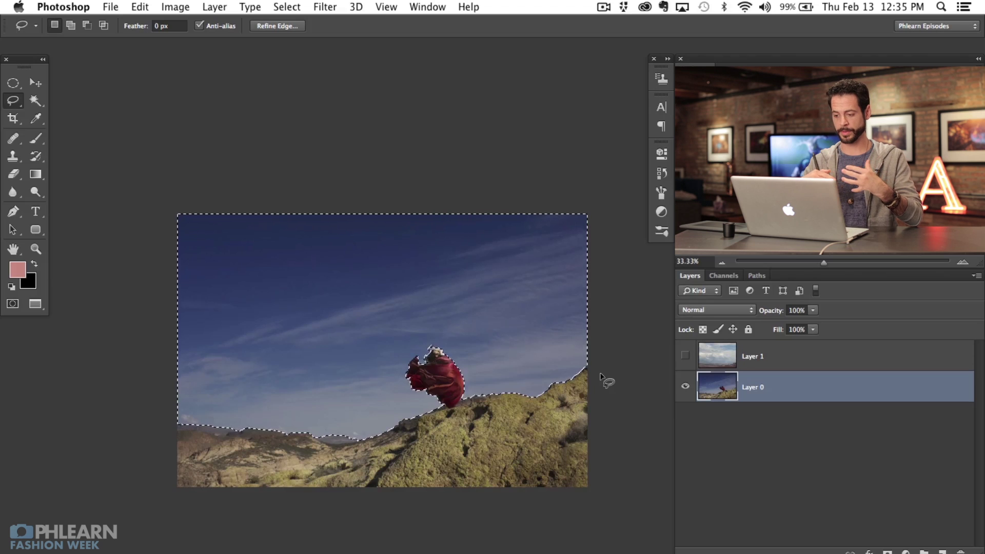
left_click(888, 551)
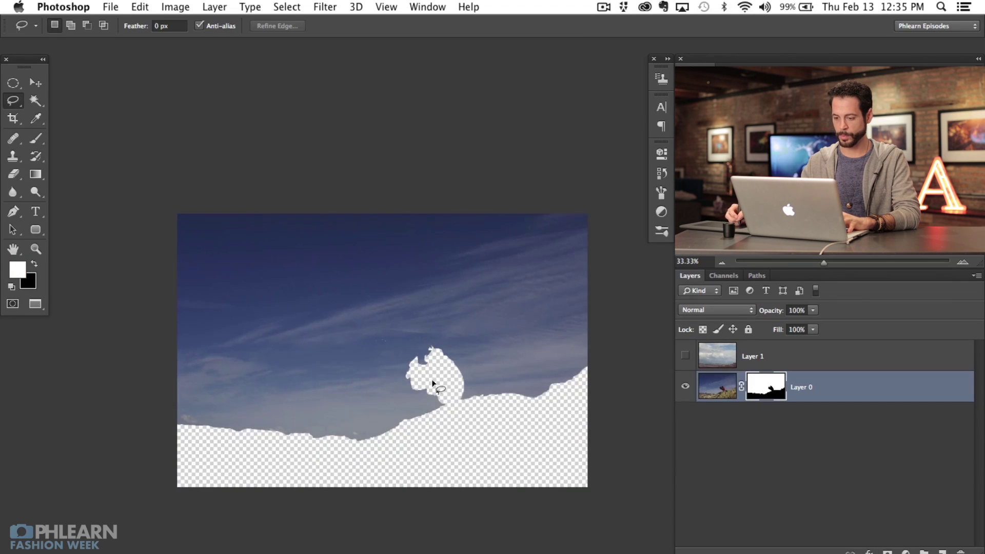
Step: Invert the layer mask so the original sky is hidden and the woman and hills show
key("super+equal")
key("super+equal")
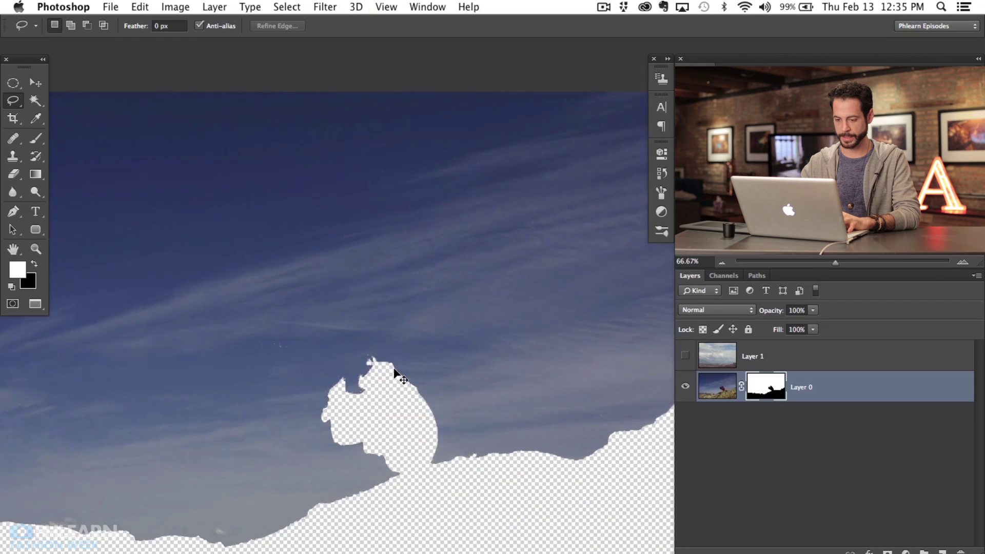
mouse_move(424, 455)
left_mouse_down()
mouse_move(451, 400)
mouse_move(506, 433)
mouse_move(509, 415)
left_mouse_up()
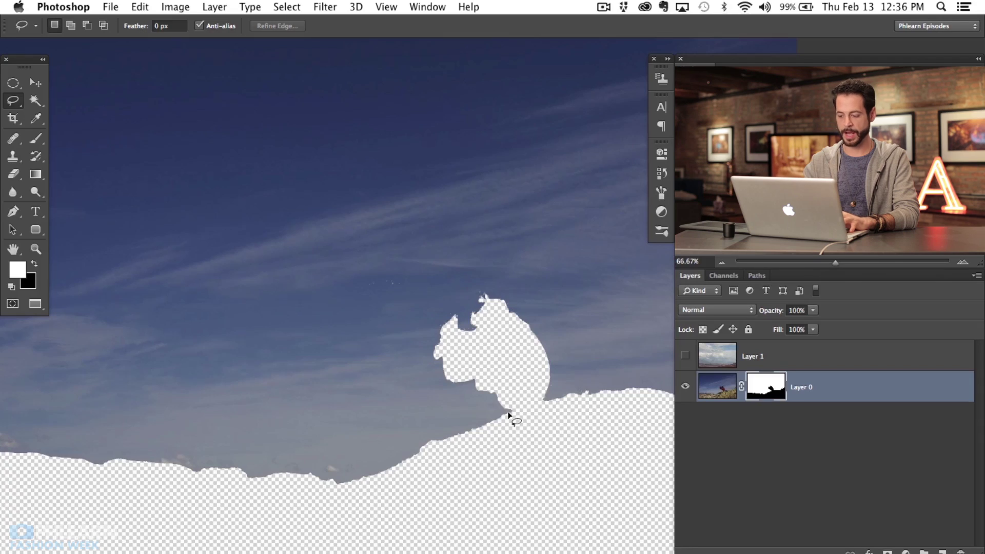
key("super+i")
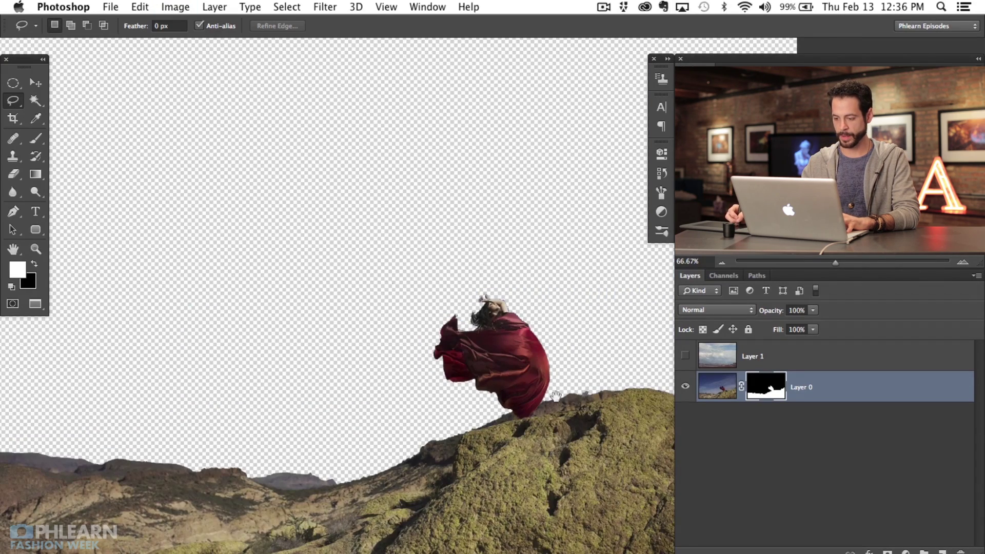
left_click_drag(555, 396, 483, 362)
key("super+minus")
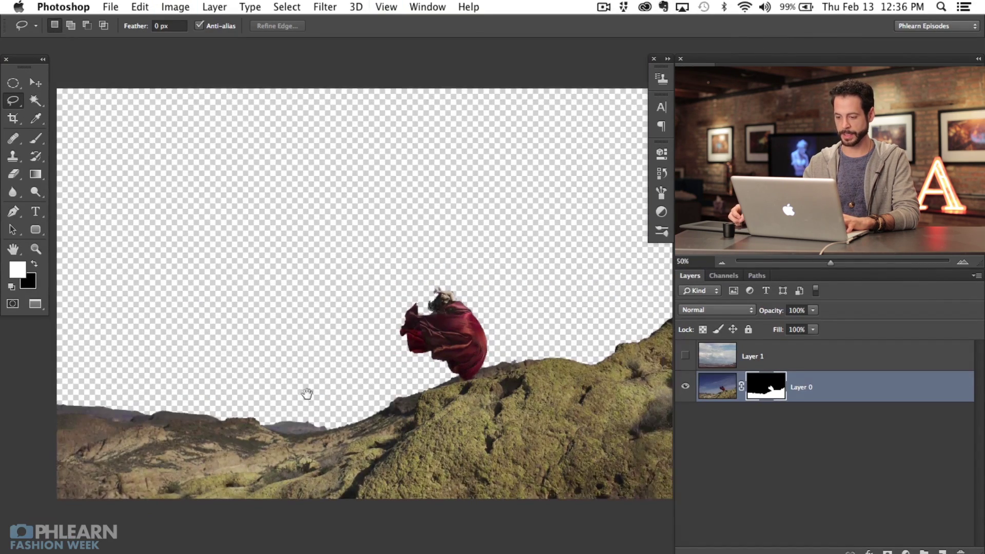
left_click_drag(348, 383, 327, 428)
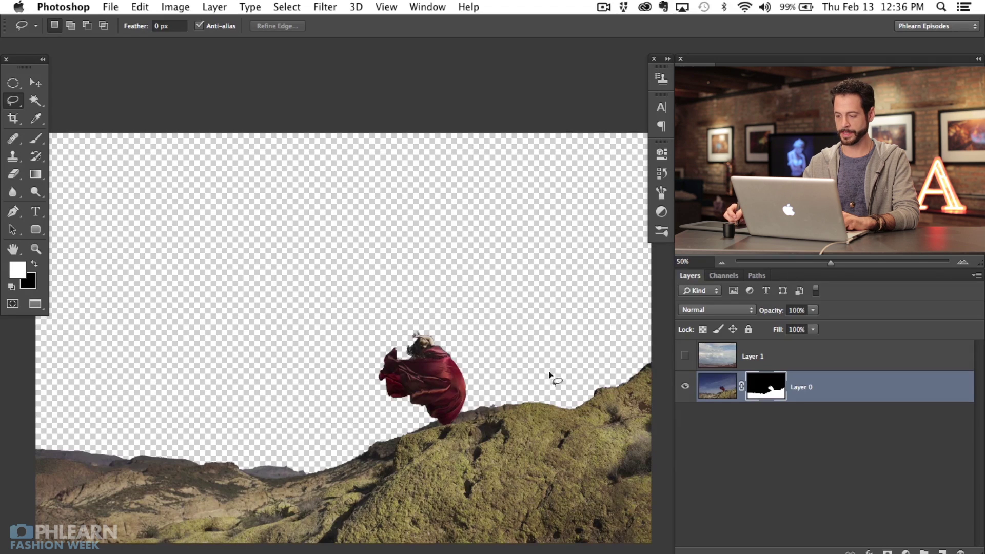
Step: Show the cloudy sky layer and place it beneath the masked layer of the woman and hills
left_click(686, 356)
left_click(774, 358)
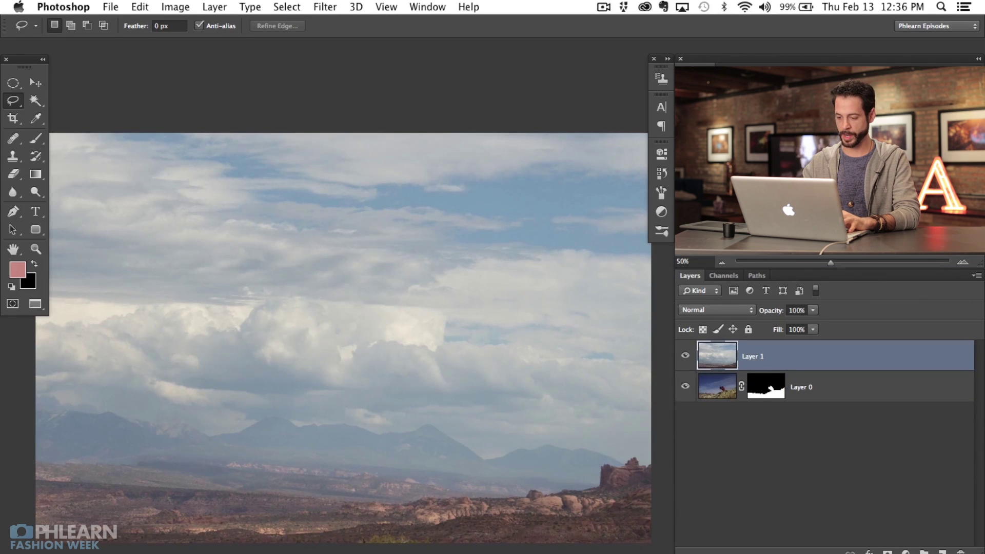
key("super+bracketleft")
left_click_drag(401, 398, 395, 400)
key("super+minus")
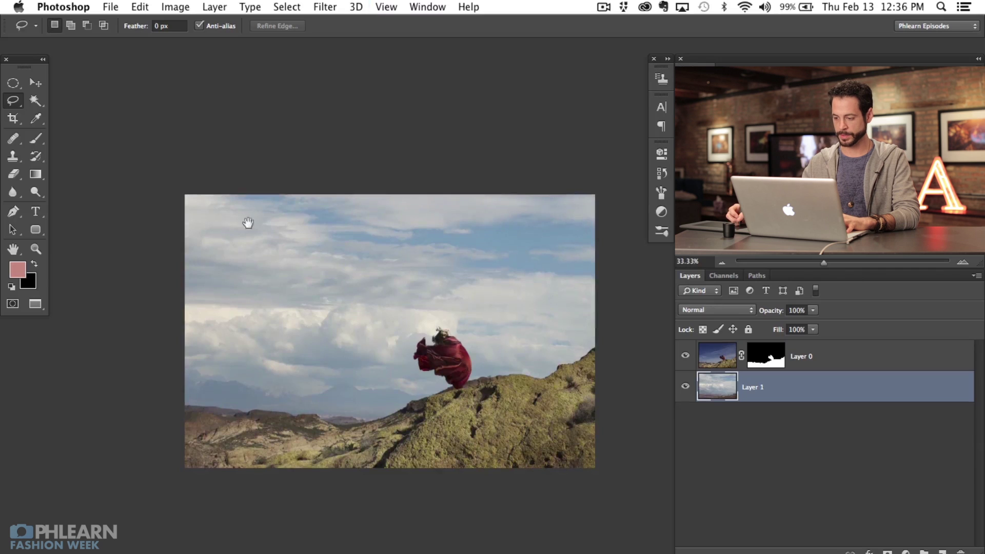
left_click_drag(571, 330, 530, 349)
key("v")
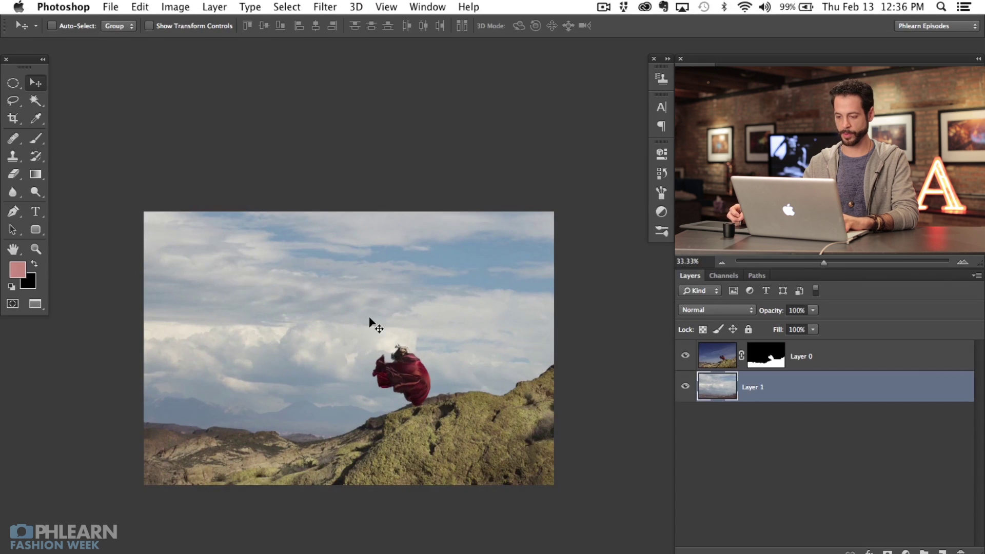
Step: Scale the cloudy sky layer proportionally to 39.33% and position it so its desert horizon sits behind the hills
left_click_drag(463, 456, 265, 423)
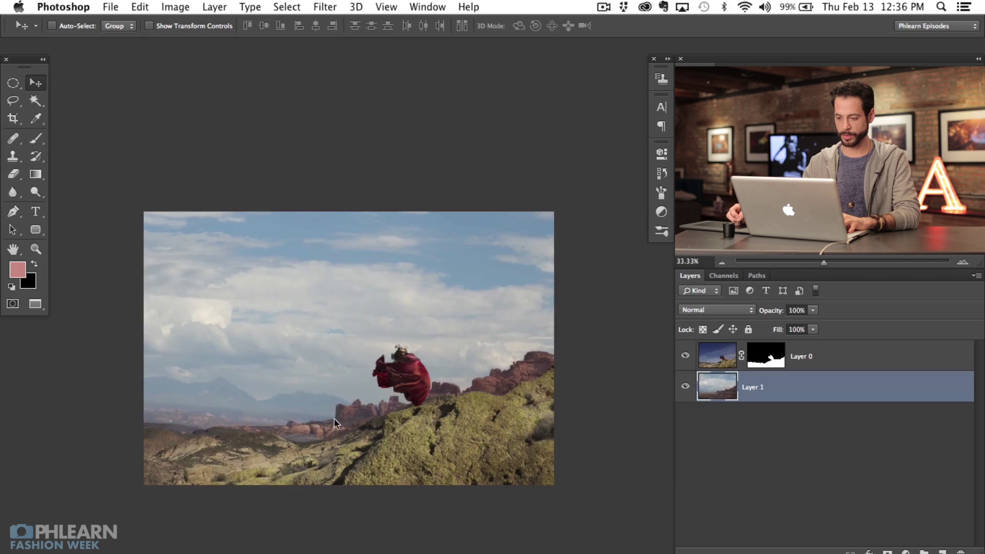
left_click_drag(456, 434, 551, 494)
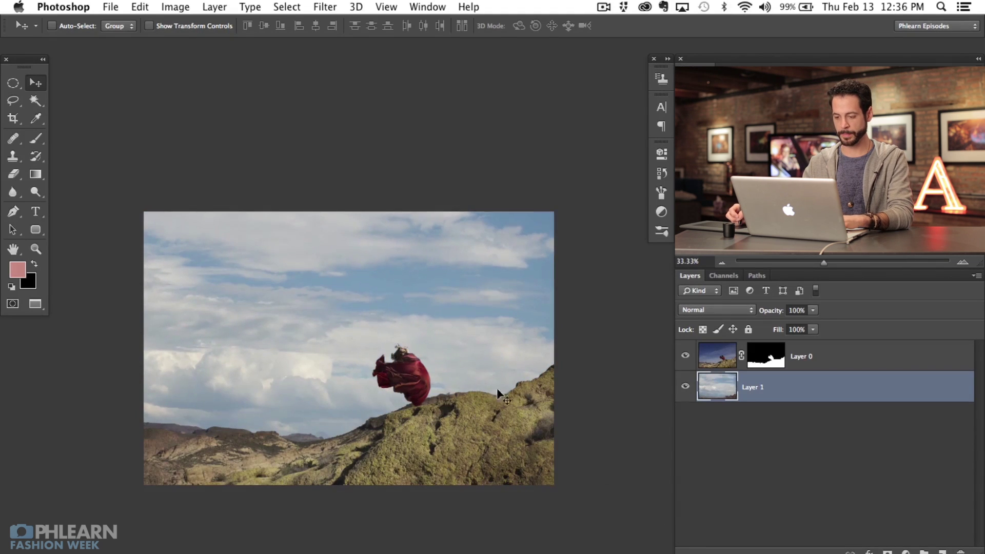
key("ctrl+t")
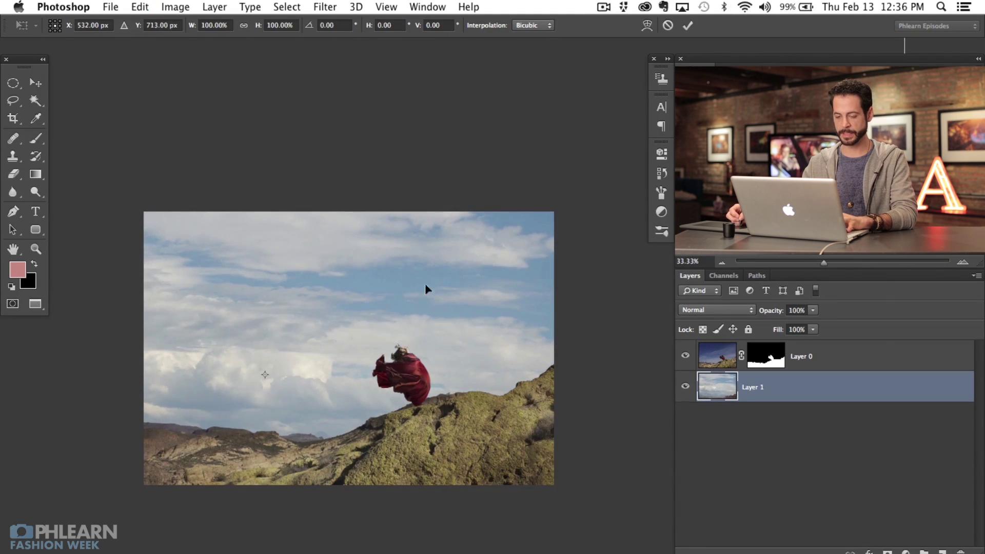
left_click(244, 26)
left_click_drag(246, 28, 223, 40)
left_click_drag(349, 463, 451, 450)
left_click_drag(601, 514, 641, 548)
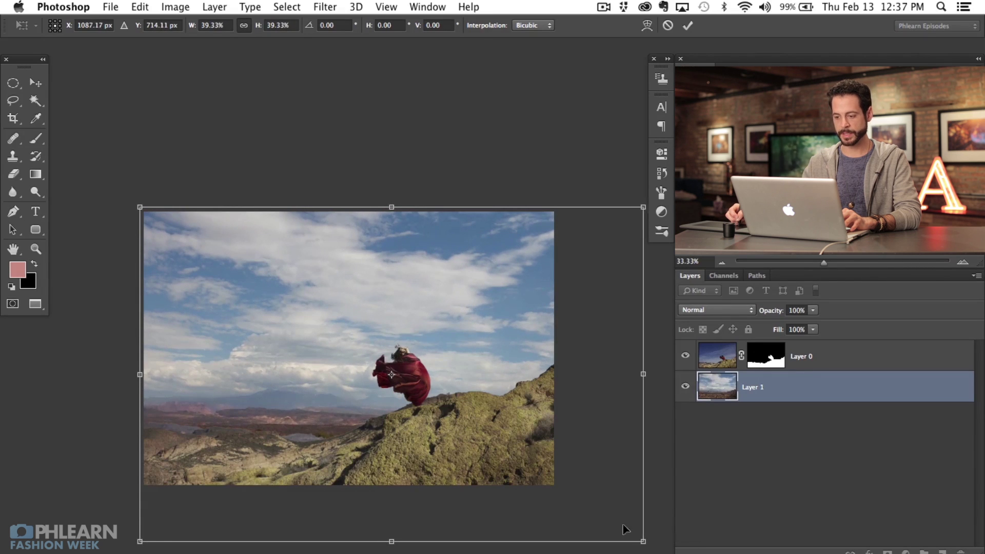
key("Return")
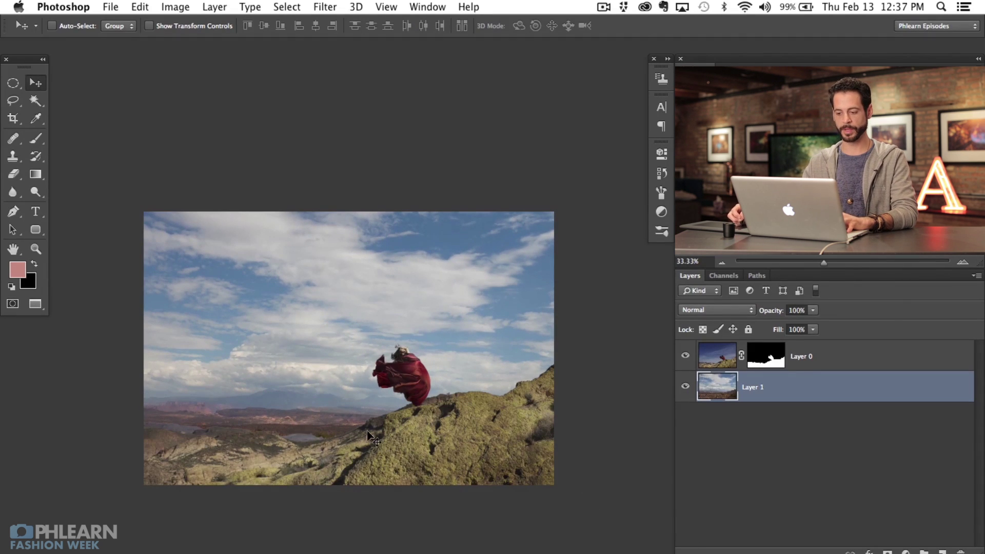
Step: Refine the layer mask around the woman and hills with feather 1.2 px, contrast 30% and shift edge -22%
key("super+equal")
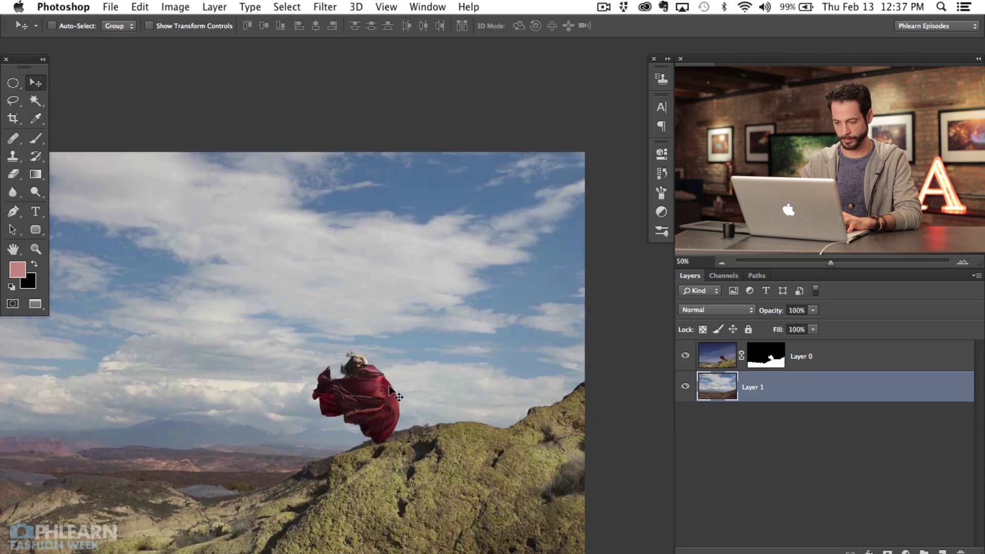
key("super+equal")
key("super+equal")
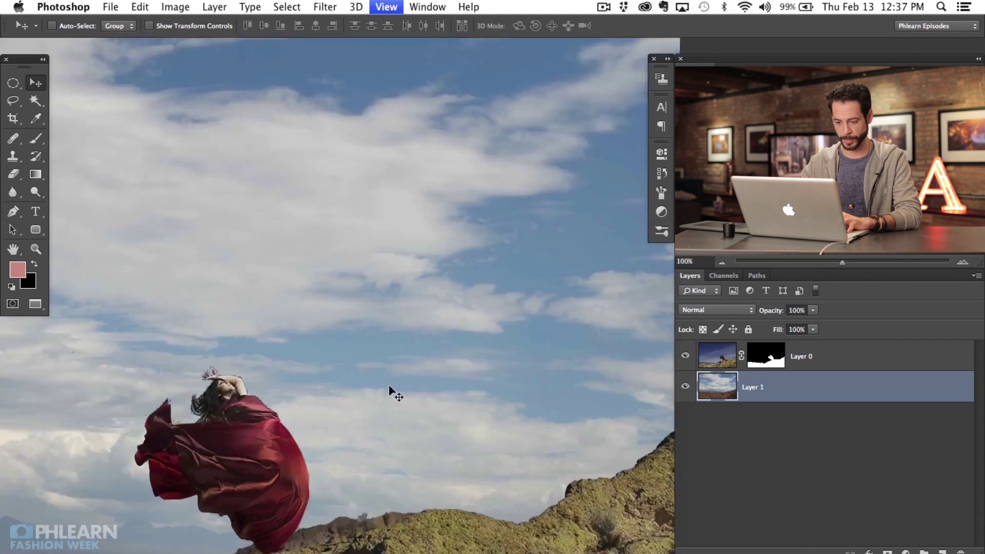
key("super+equal")
left_click_drag(389, 384, 462, 288)
left_click_drag(289, 311, 328, 336)
left_click_drag(380, 283, 376, 296)
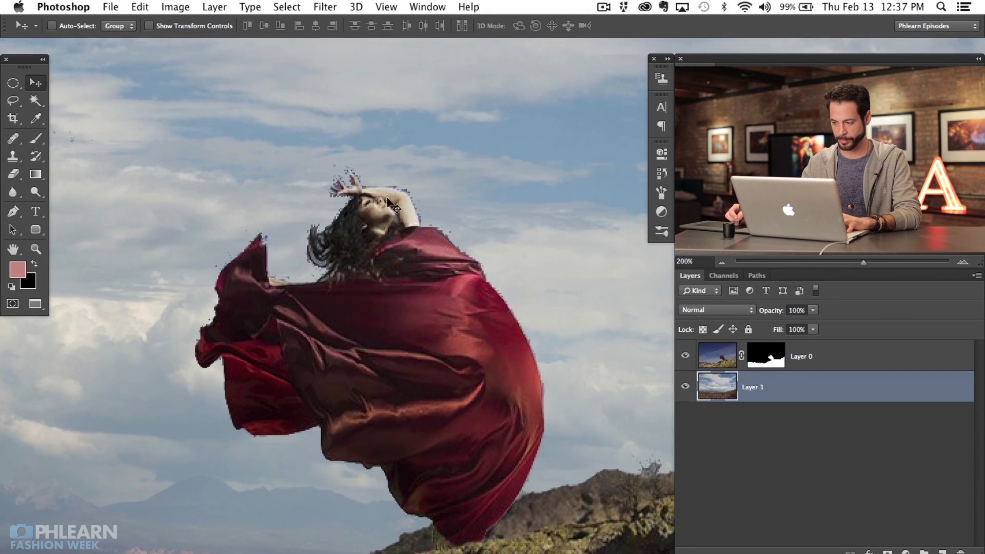
left_click(772, 358)
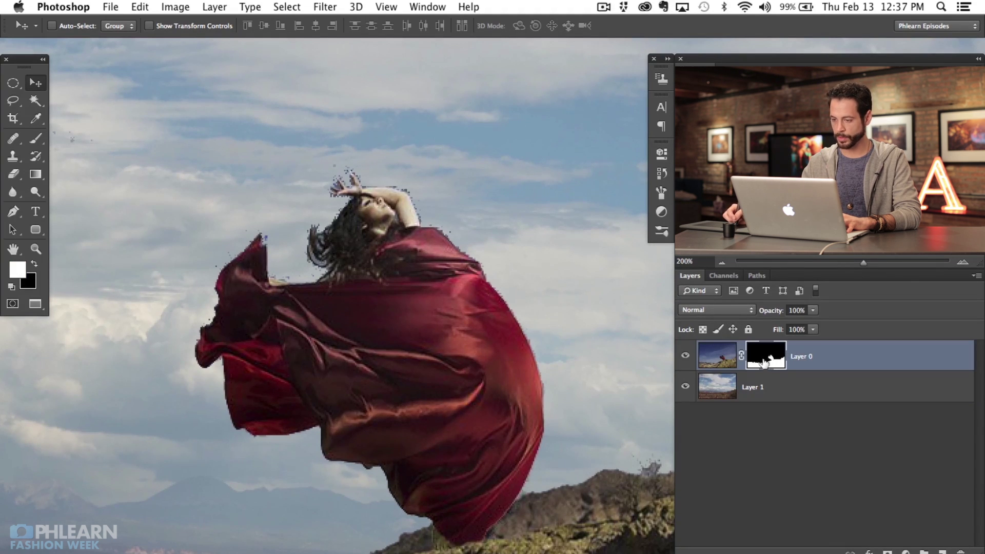
left_click(297, 7)
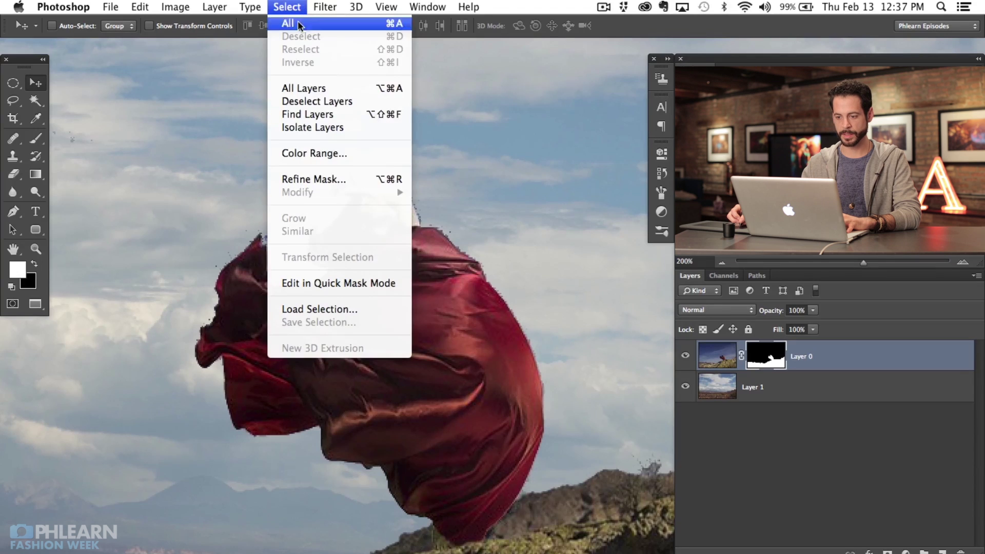
left_click(325, 179)
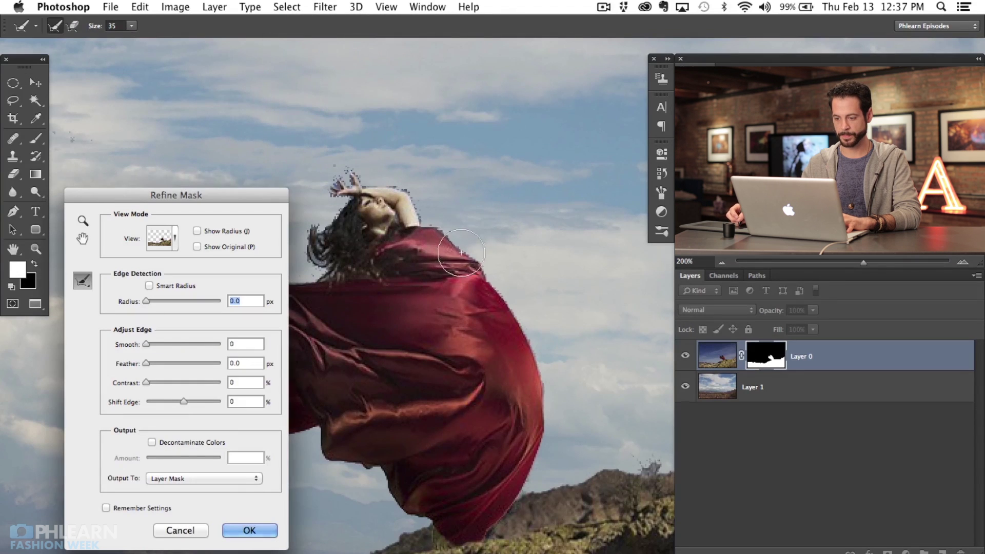
left_click_drag(147, 363, 159, 370)
left_click_drag(184, 401, 152, 364)
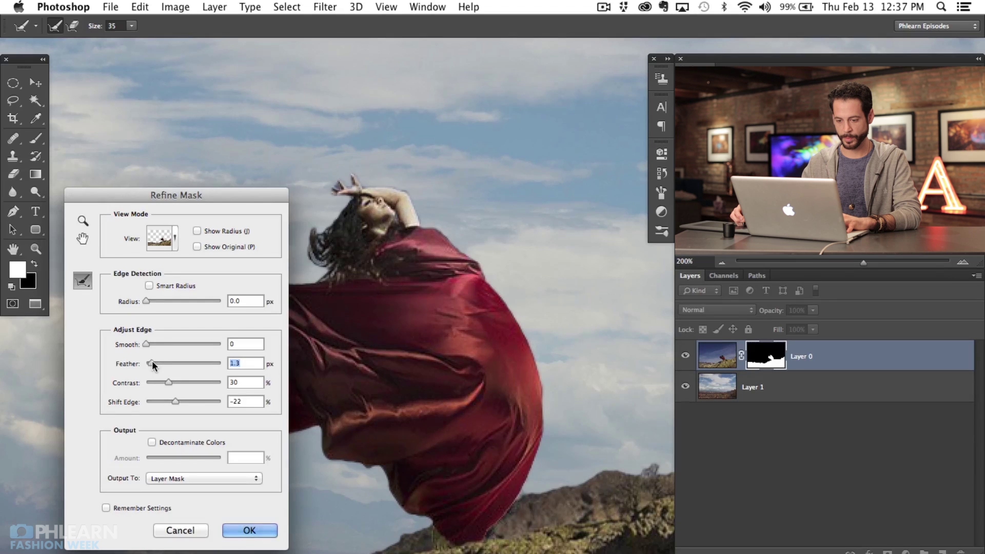
key("Down")
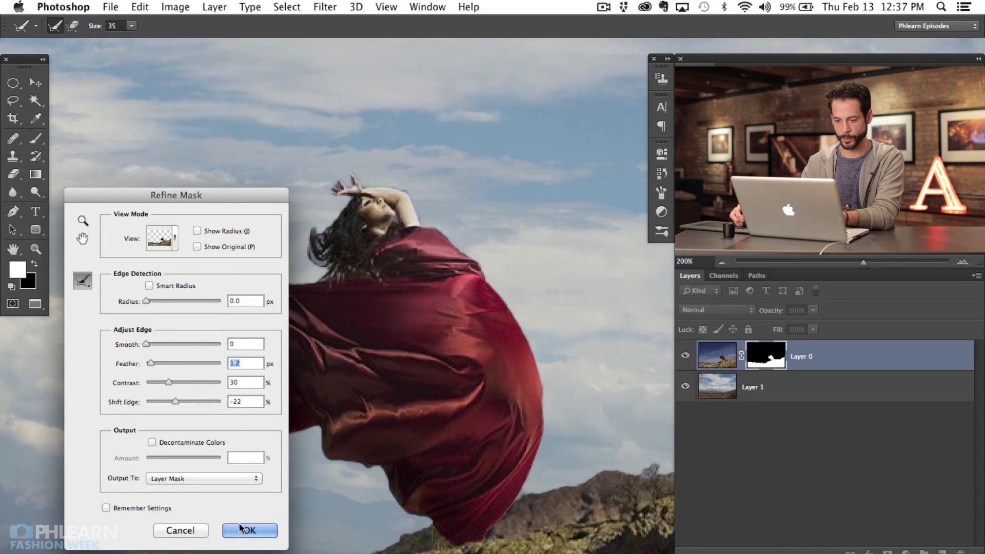
left_click(201, 245)
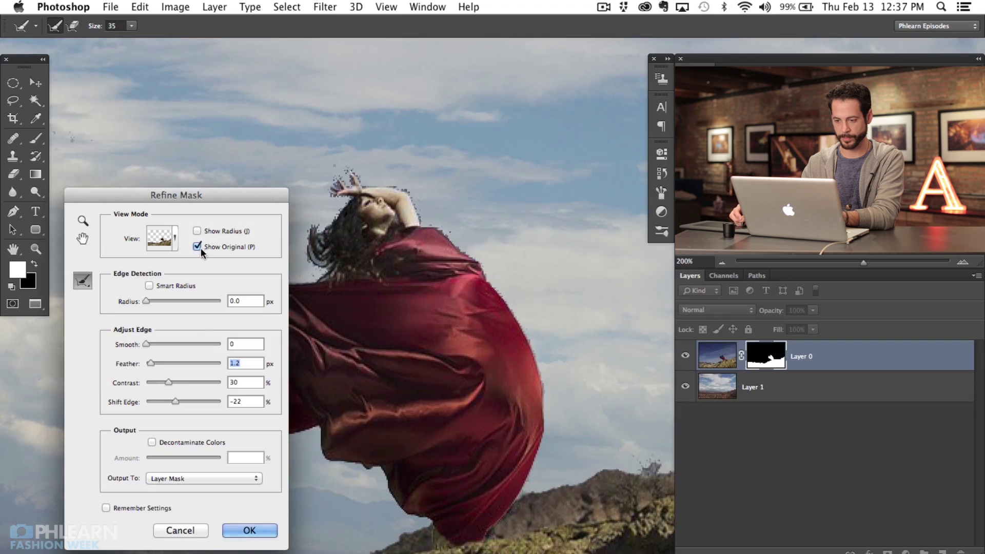
left_click(201, 249)
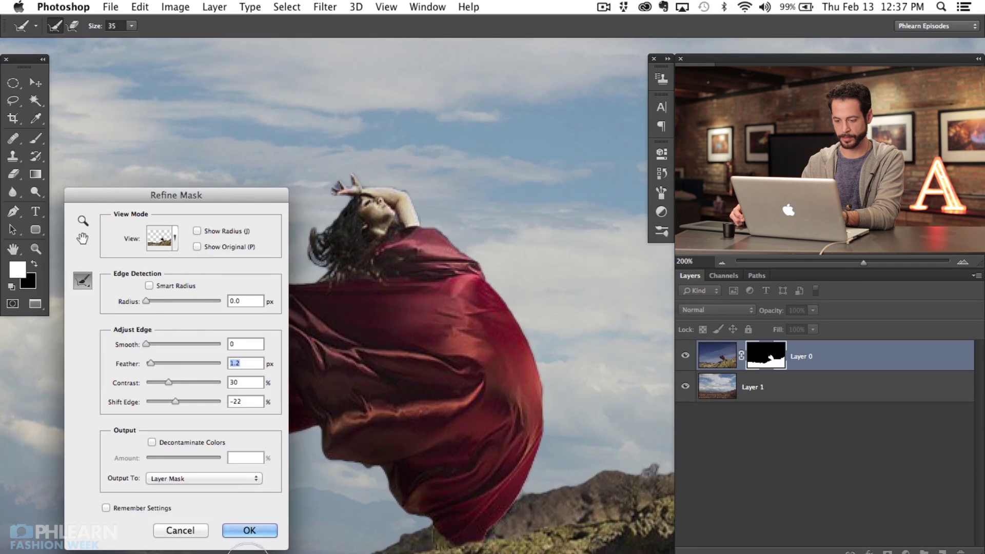
left_click(253, 530)
Step: Compare the whole composite with and without the masked woman and hills to judge how the lighting matches
key("super+minus")
key("super+minus")
key("super+minus")
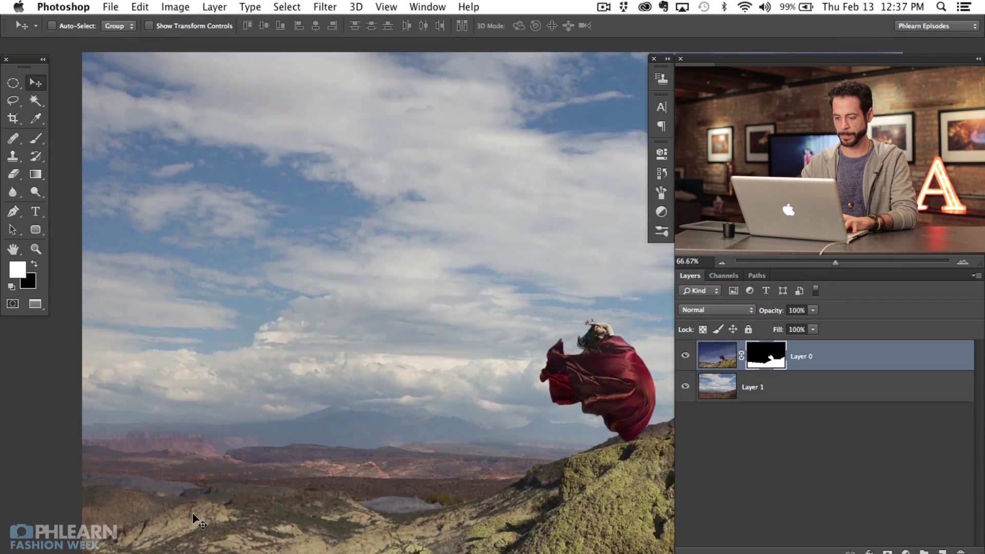
left_click_drag(445, 362, 315, 373)
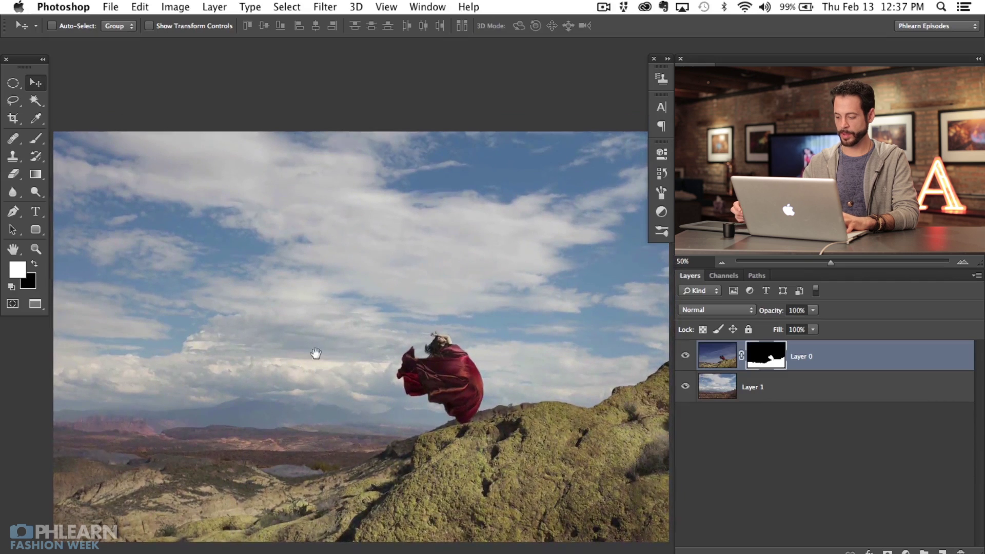
mouse_move(544, 407)
left_mouse_down()
mouse_move(507, 400)
mouse_move(534, 416)
left_mouse_up()
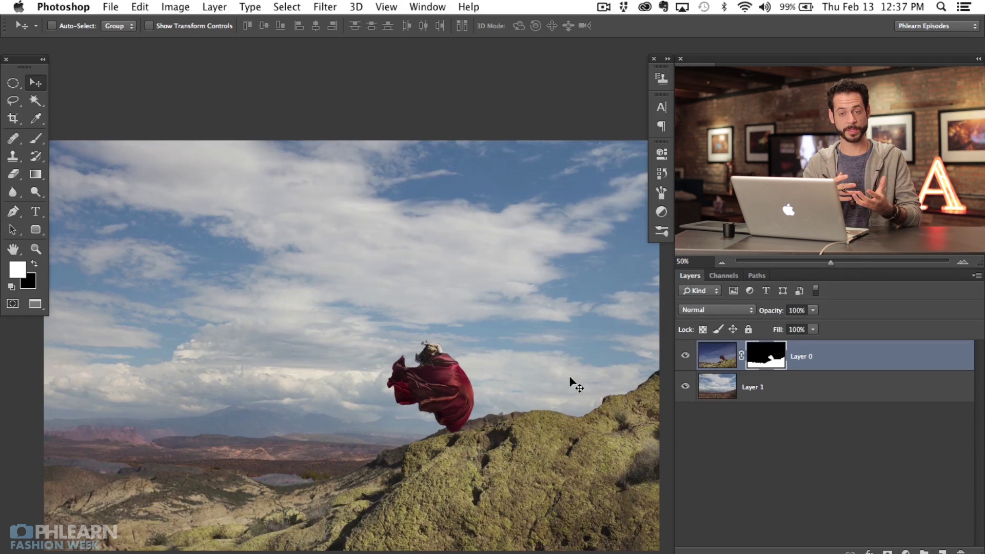
left_click(683, 359)
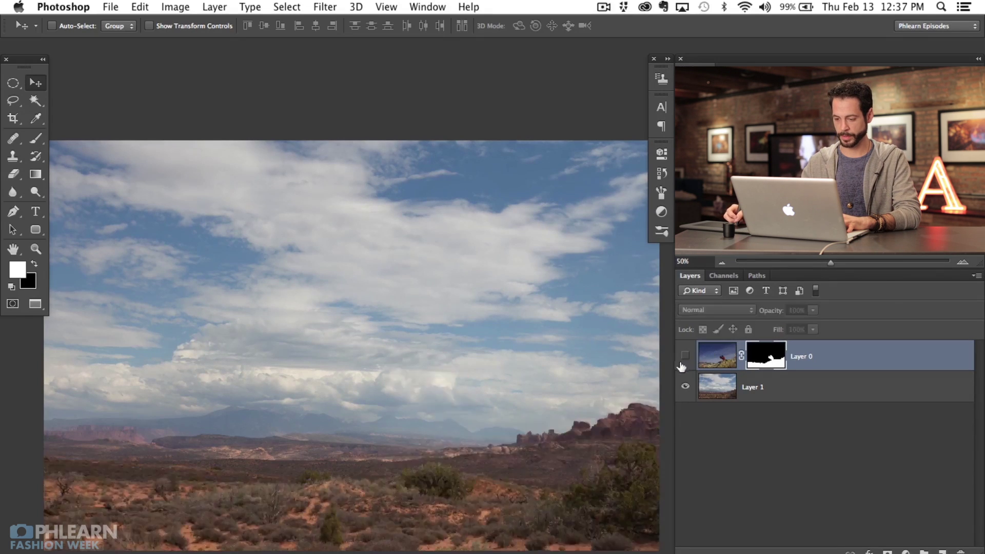
left_click(687, 361)
left_click(689, 364)
left_click(690, 366)
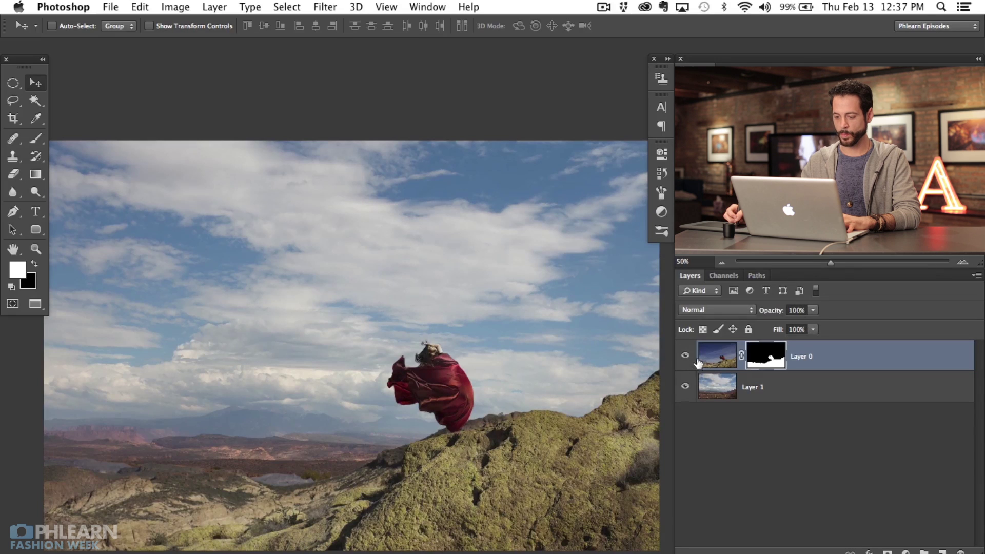
mouse_move(445, 446)
left_mouse_down()
mouse_move(462, 451)
mouse_move(463, 443)
left_mouse_up()
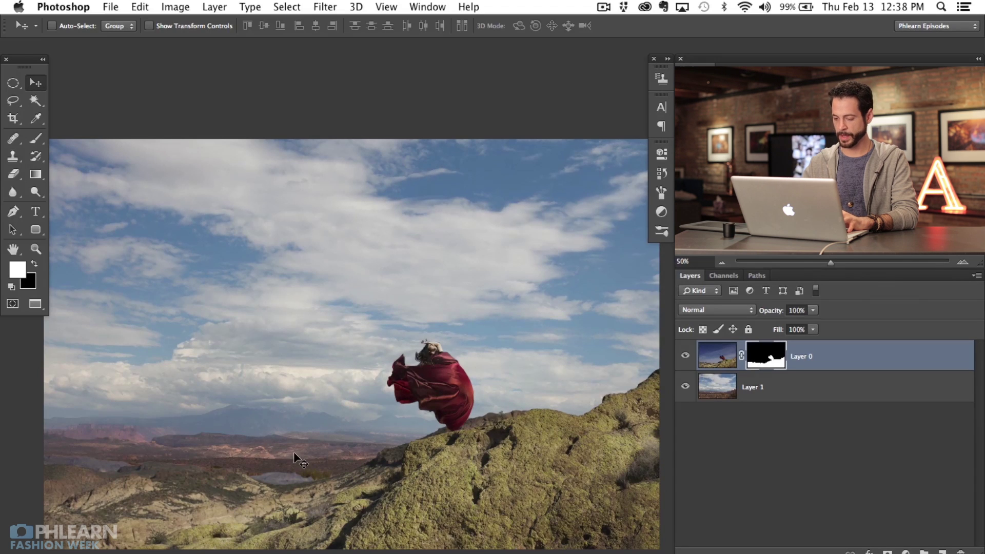
Step: Add a Curves adjustment layer on top and darken the midtones with a curve point at input 128, output 74
left_click(905, 552)
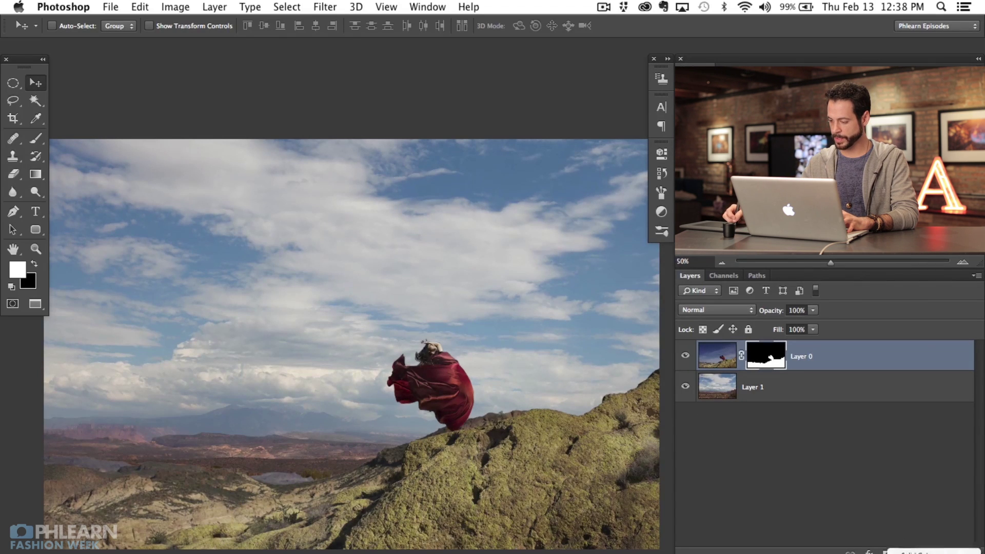
left_click(918, 553)
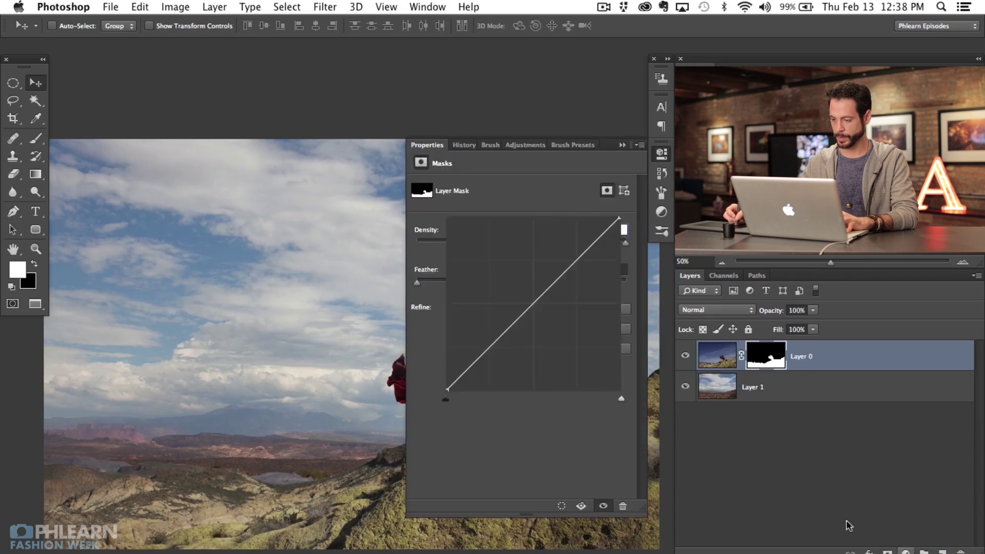
left_click_drag(354, 405, 267, 350)
key("super+minus")
key("super+minus")
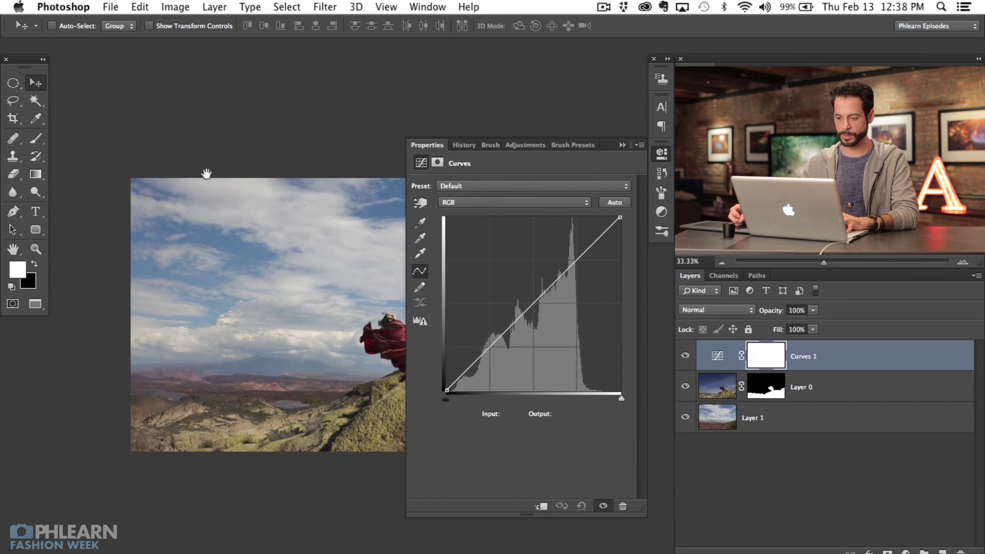
left_click_drag(513, 322, 533, 340)
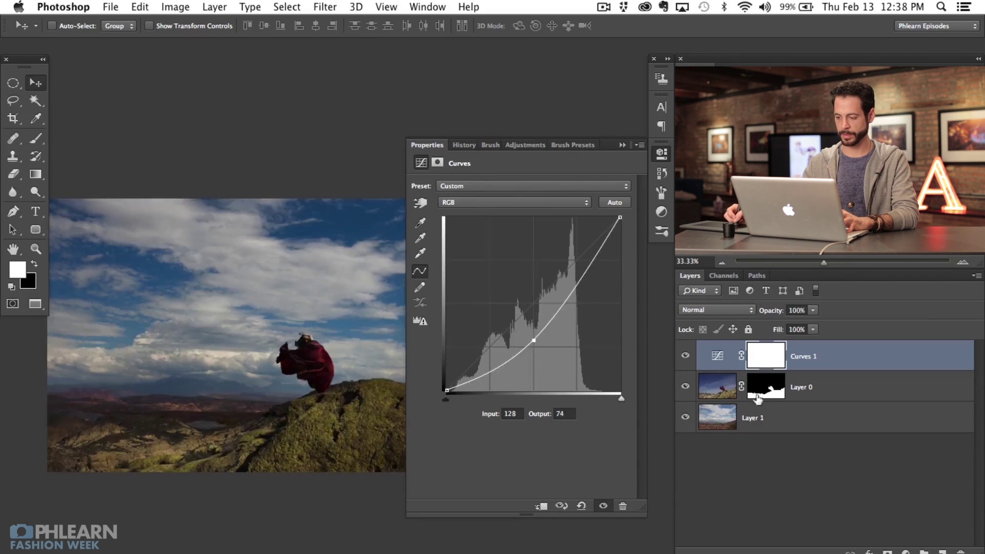
Step: Clip the Curves adjustment to the masked layer so it affects only the woman and hills
left_click(686, 388)
left_click(685, 386)
left_click(686, 386)
left_click(686, 386)
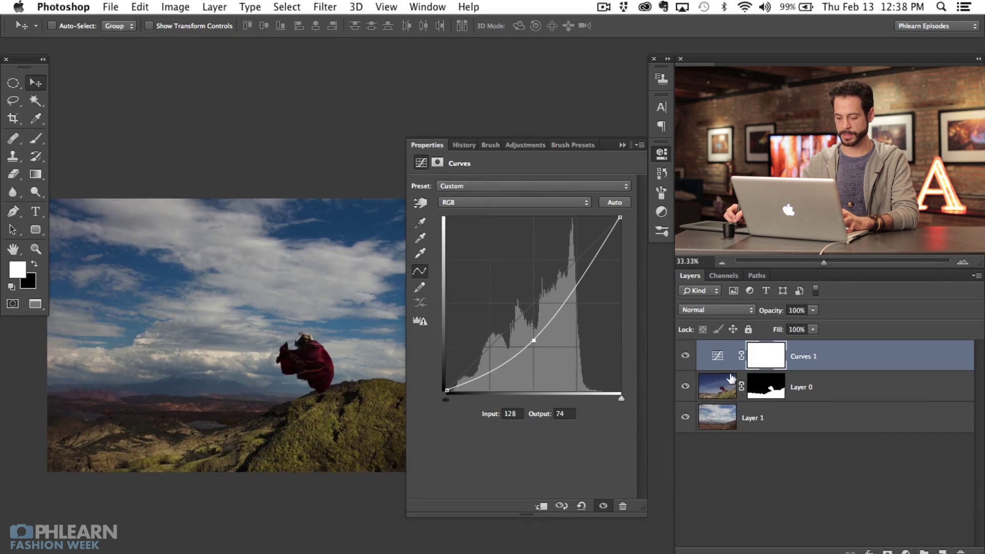
right_click(838, 363)
left_click(712, 272)
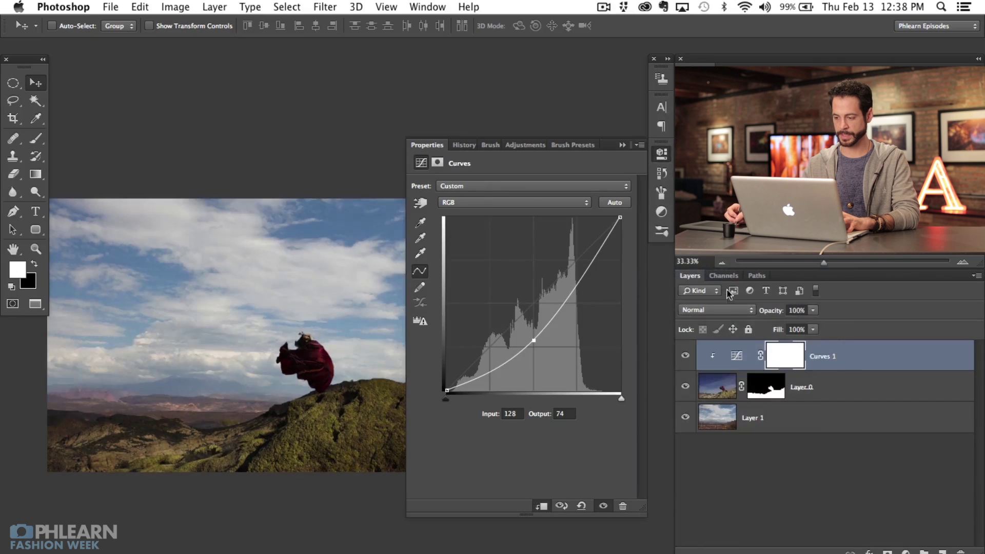
Step: Compare the woman and hills with and without the clipped Curves darkening
left_click(686, 356)
left_click(686, 357)
left_click(686, 356)
left_click(687, 356)
left_click(687, 356)
left_click(688, 356)
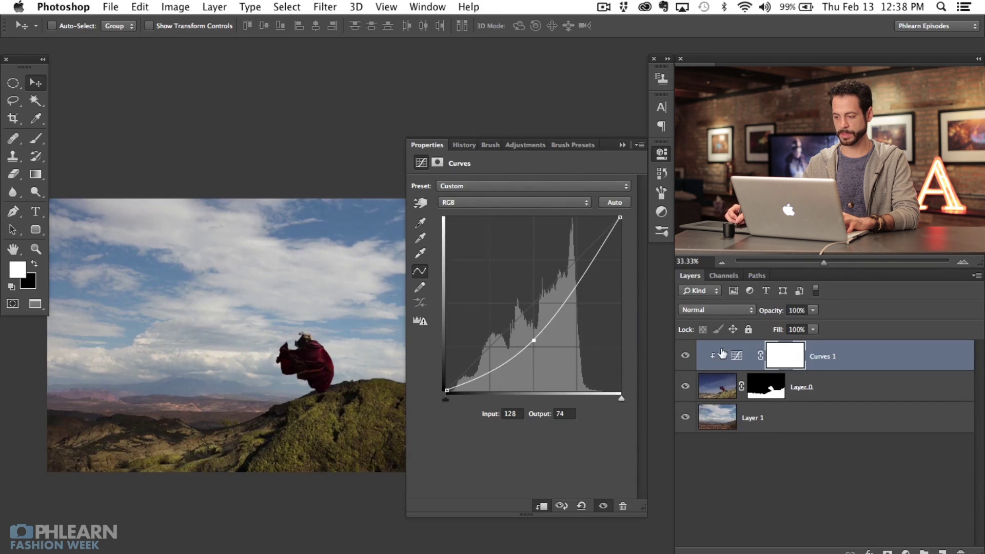
Step: Remove the midtone point from the clipped Curves adjustment to straighten the curve, and close its settings
key("super+plus")
left_click_drag(211, 396, 442, 374)
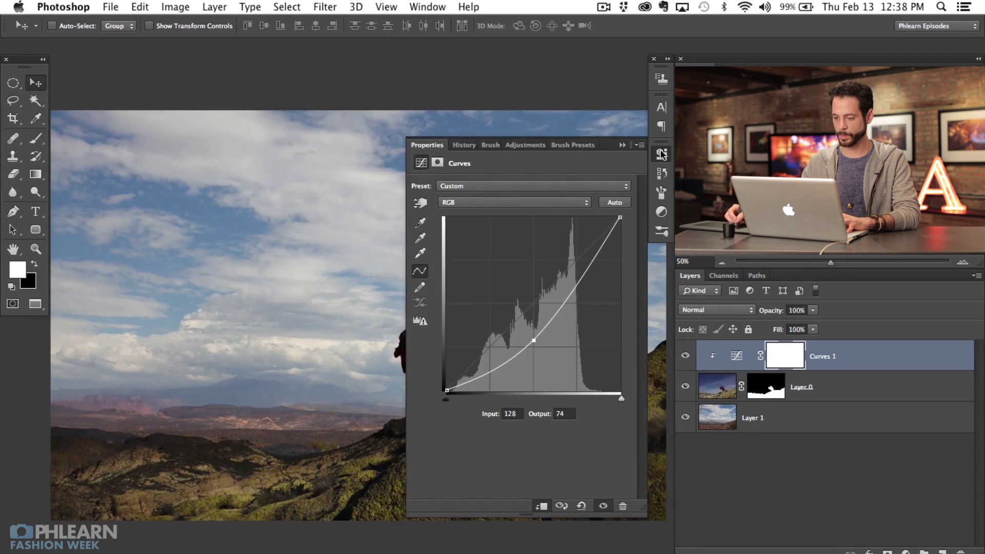
left_click_drag(535, 338, 552, 446)
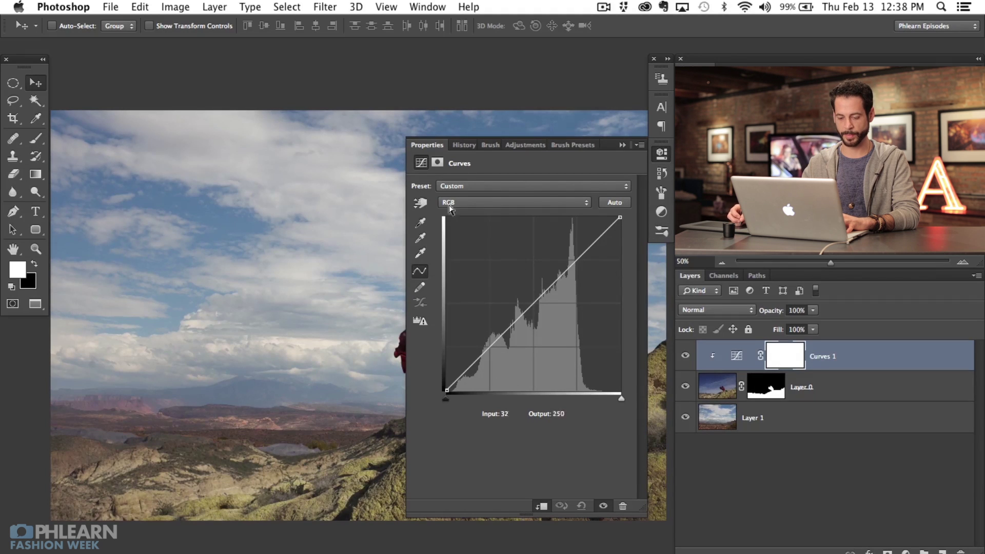
left_click_drag(267, 454, 296, 415)
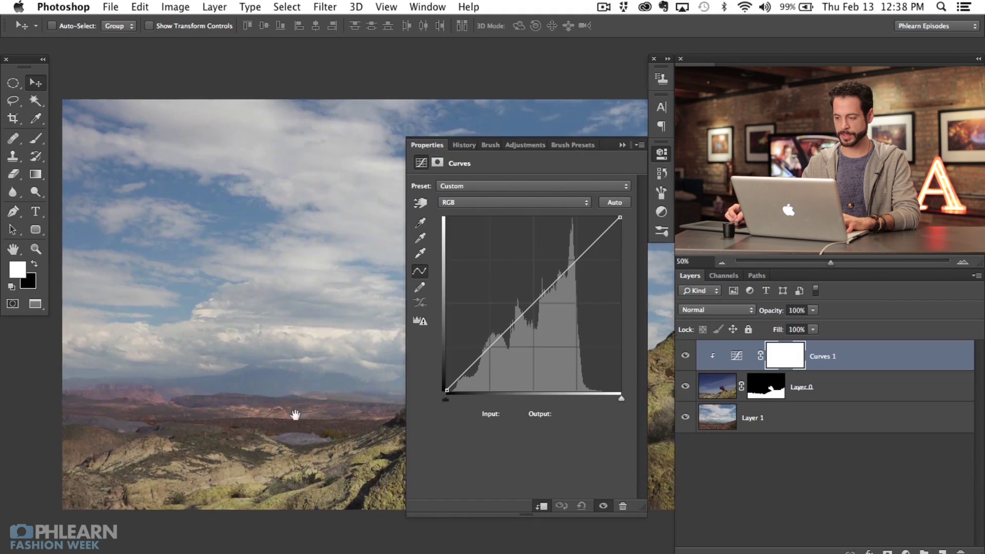
left_click(663, 154)
left_click_drag(371, 424, 392, 426)
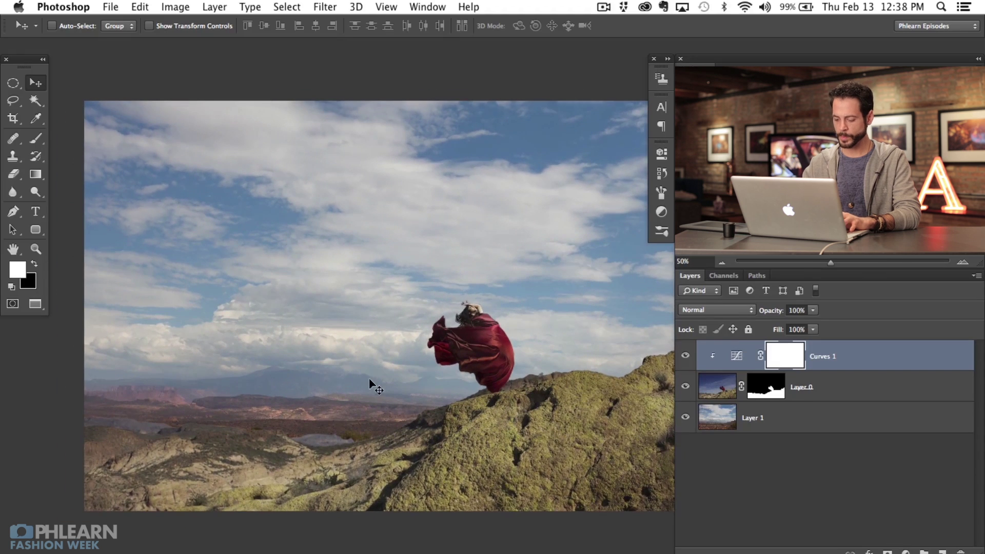
Step: Create a new empty layer above the Curves adjustment and set the Brush tool to 70% flow
key("alt+shift+super+n")
key("b")
mouse_move(349, 377)
left_mouse_down()
mouse_move(250, 354)
mouse_move(220, 362)
left_mouse_up()
left_click_drag(315, 409, 161, 397)
key("shift+7")
left_click_drag(236, 422, 239, 433)
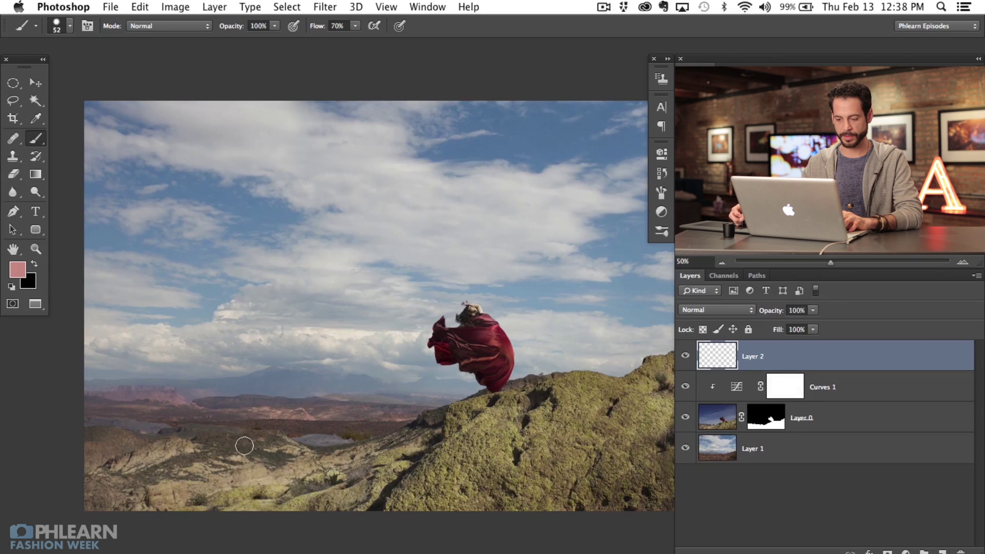
left_click_drag(358, 448, 276, 425)
key("super+z")
left_click_drag(336, 373, 321, 380)
key("super+z")
Step: Paint pink circles on the new layer around the light foreground rocks and the distant valley to mark them for comparison
mouse_move(266, 464)
left_mouse_down()
mouse_move(293, 452)
mouse_move(291, 472)
mouse_move(302, 471)
left_mouse_up()
mouse_move(282, 461)
left_mouse_down()
mouse_move(317, 485)
mouse_move(264, 458)
left_mouse_up()
mouse_move(345, 392)
left_mouse_down()
mouse_move(334, 389)
mouse_move(352, 420)
mouse_move(341, 419)
left_mouse_up()
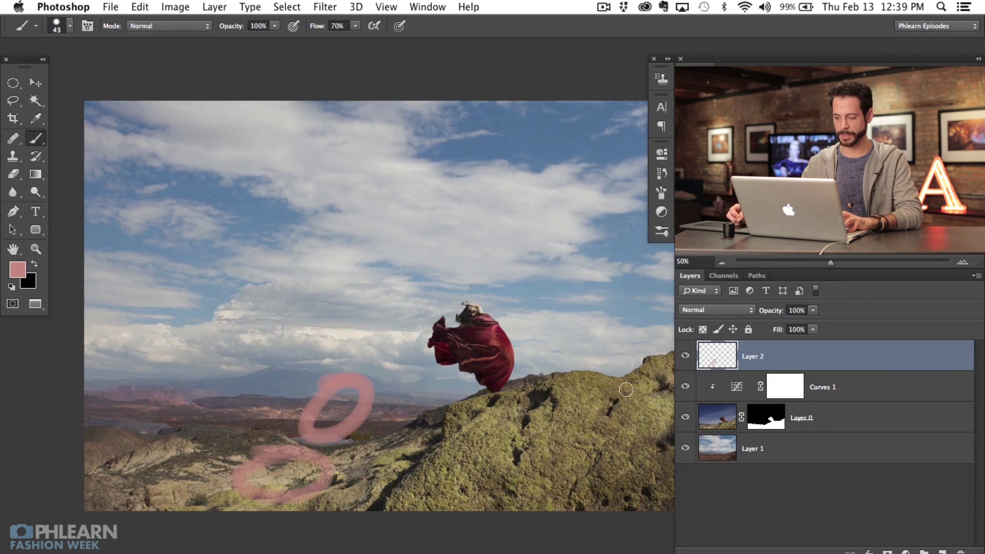
mouse_move(517, 454)
left_mouse_down()
mouse_move(535, 459)
mouse_move(529, 447)
left_mouse_up()
left_click_drag(290, 410, 289, 410)
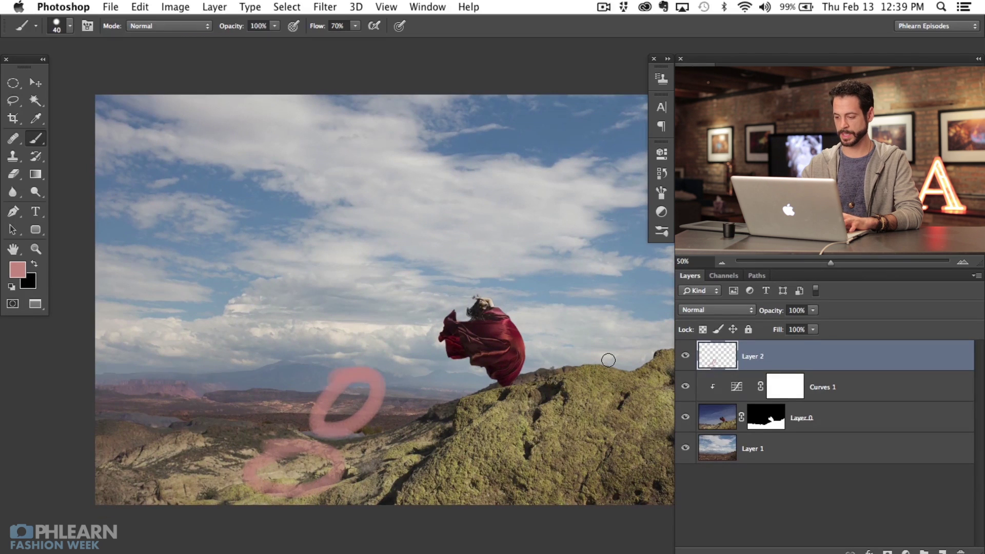
Step: Delete the layer holding the pink marking circles
key("BackSpace")
key("d")
left_click_drag(444, 441, 449, 447)
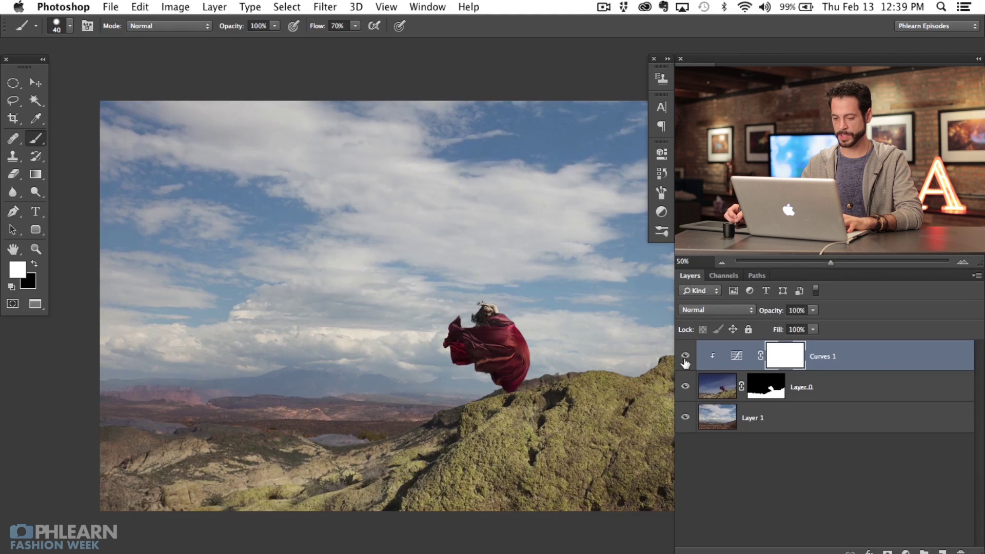
Step: Flatten the clipped Curves adjustment by raising the black point output to 28 and lowering the white point output to 171, and close its settings
double_click(744, 361)
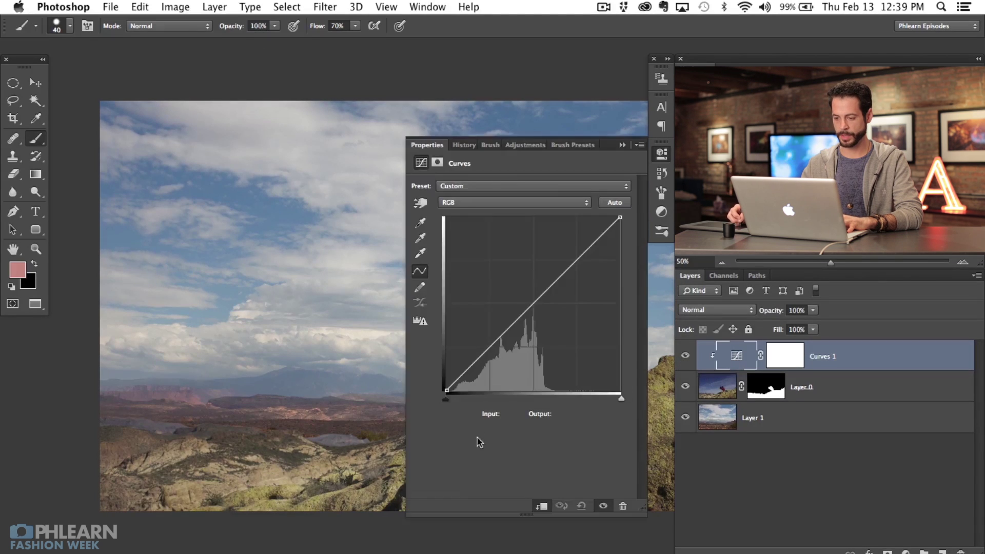
left_click_drag(377, 470, 290, 484)
left_click_drag(446, 390, 443, 370)
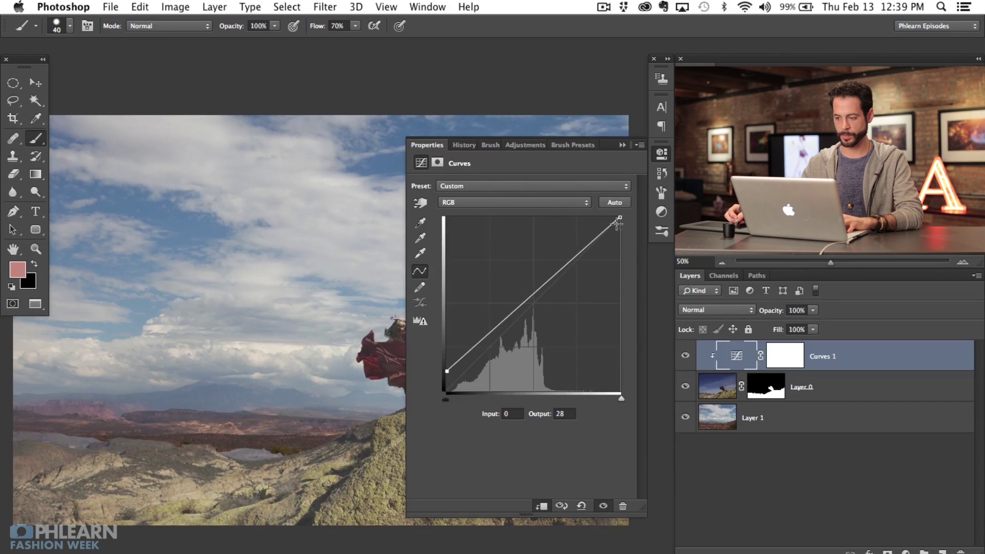
left_click_drag(619, 217, 652, 273)
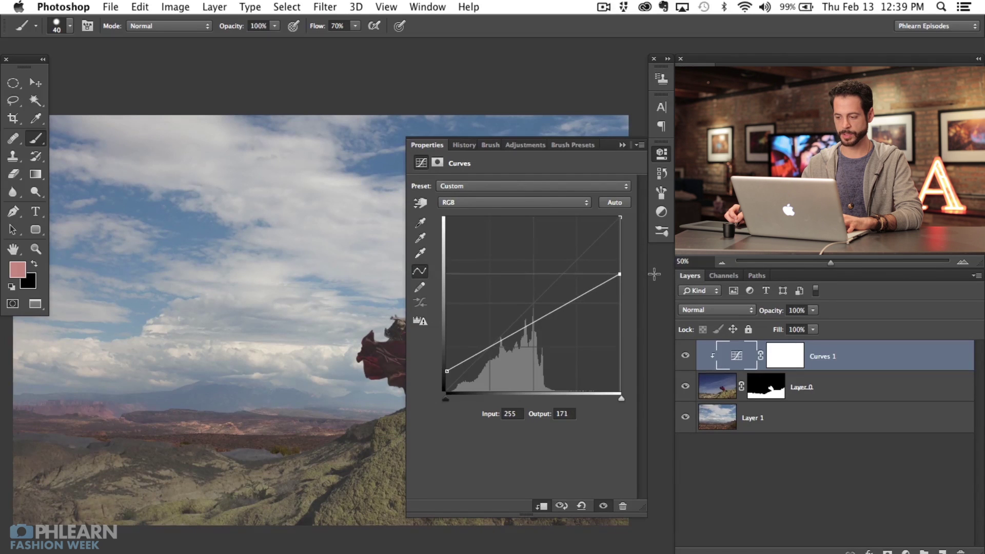
left_click(664, 153)
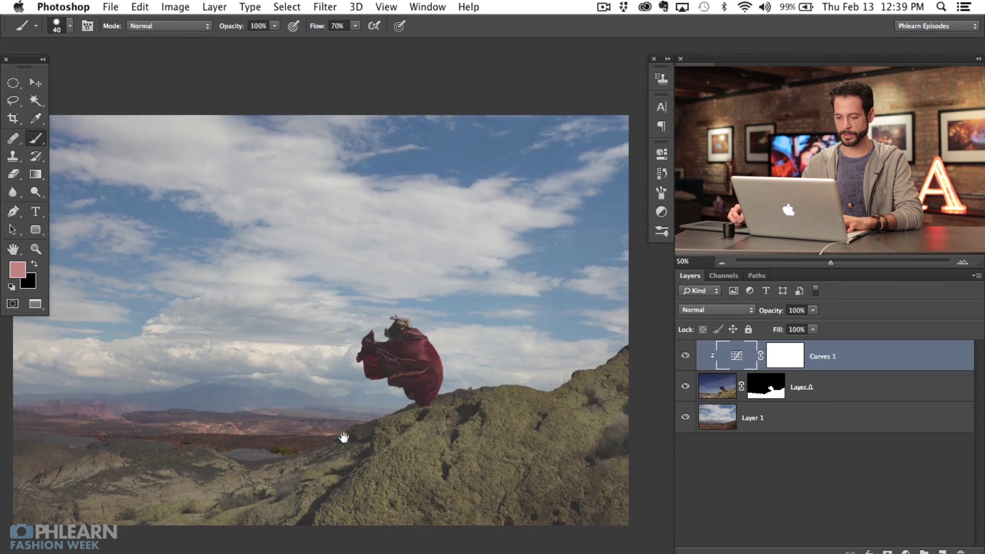
left_click_drag(344, 437, 413, 424)
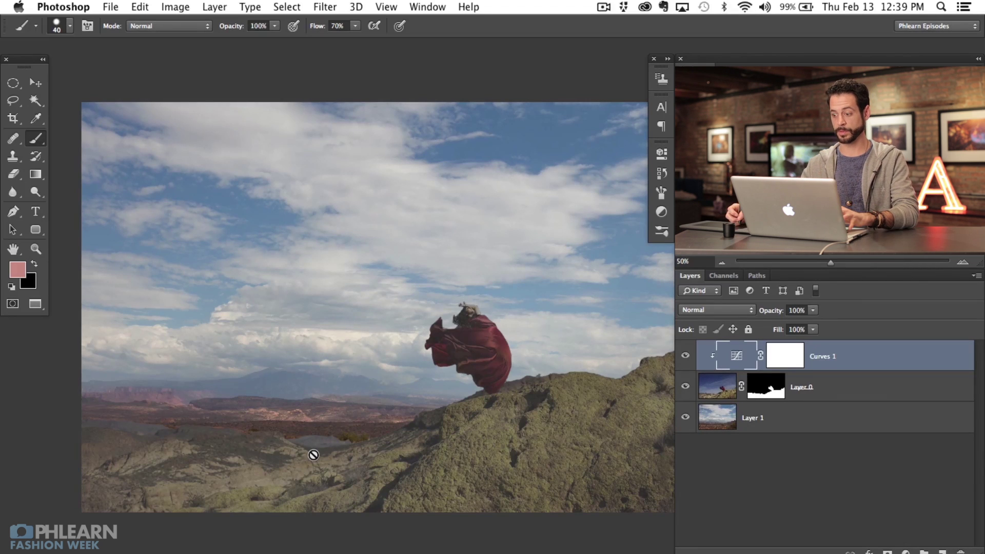
Step: Add a Channel Mixer adjustment layer at the top, set it to Monochrome, and close its settings
left_click(905, 552)
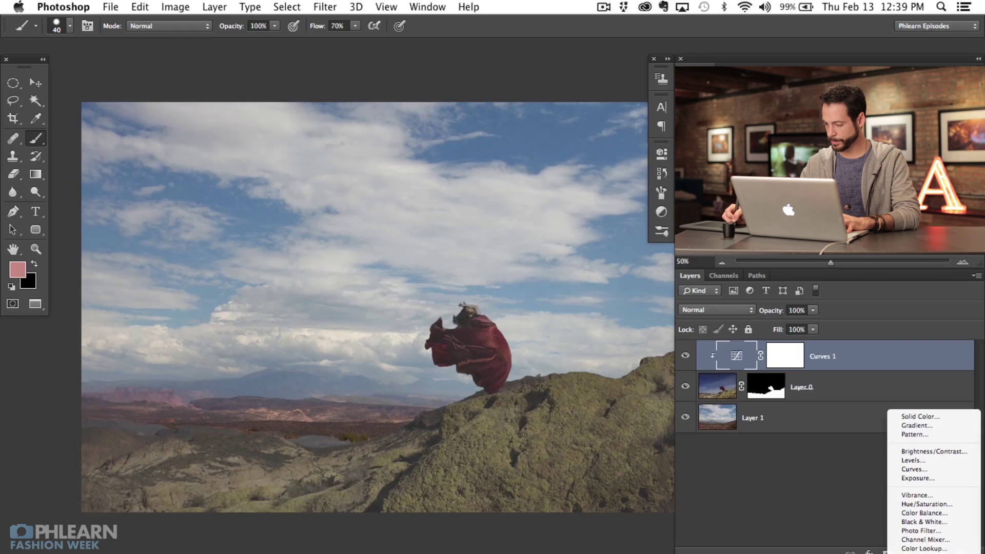
left_click(918, 539)
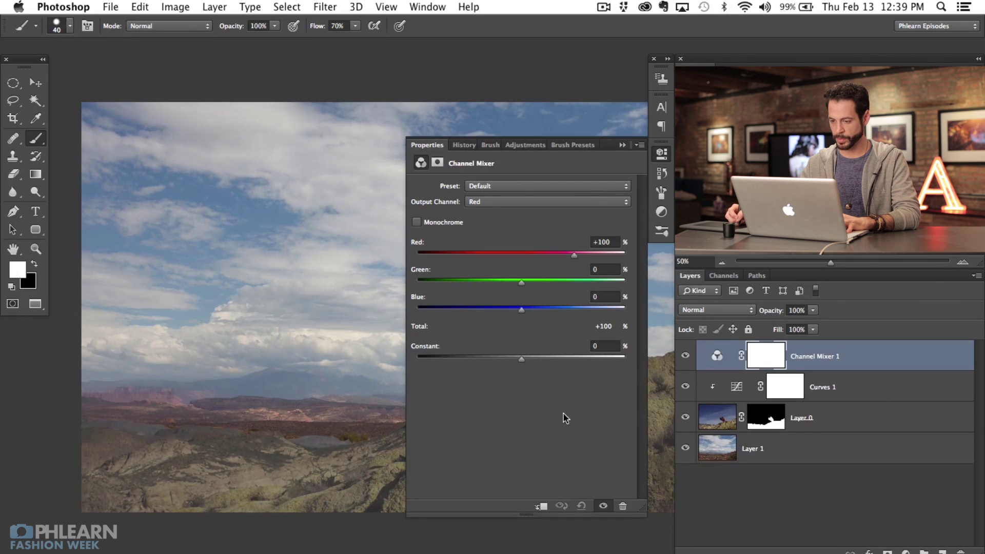
left_click(416, 222)
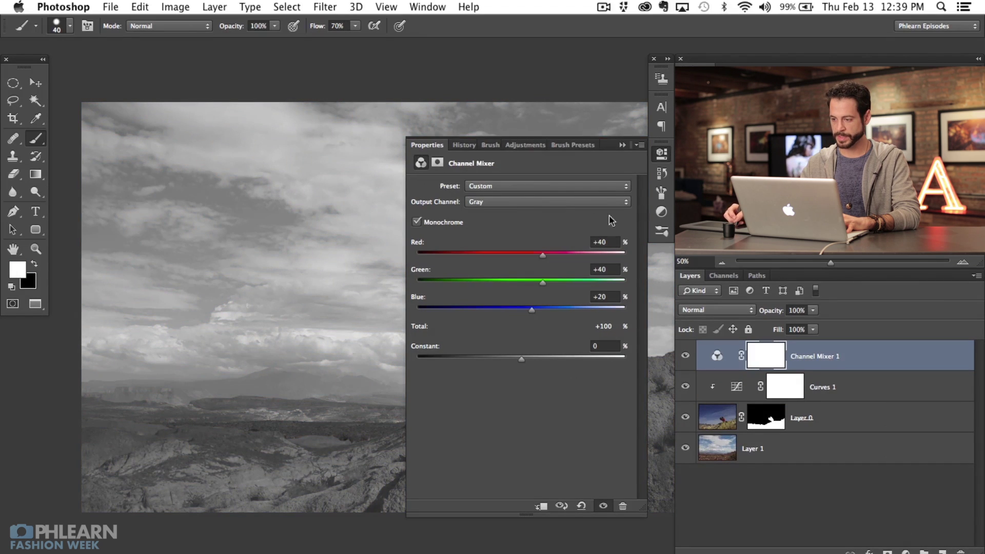
left_click(662, 153)
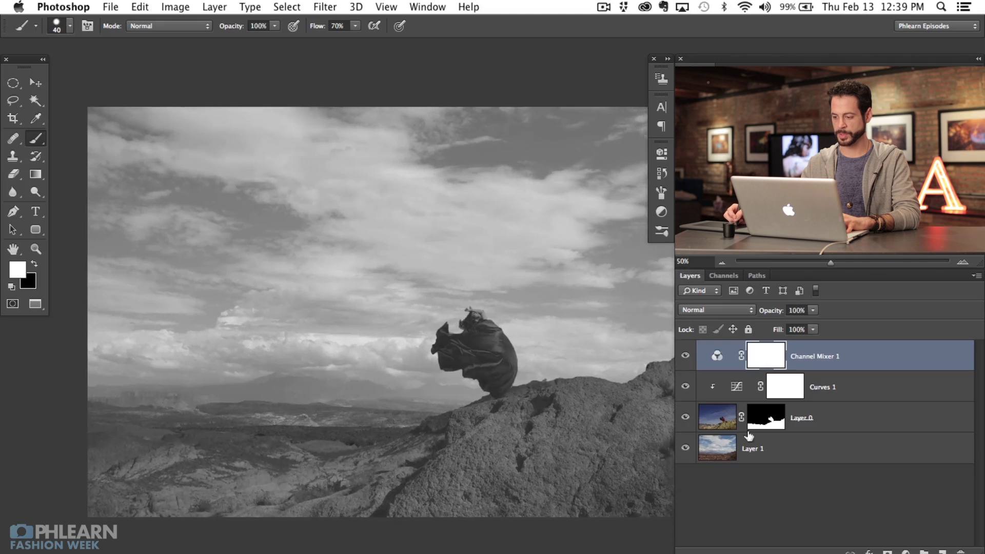
left_click_drag(505, 451, 492, 454)
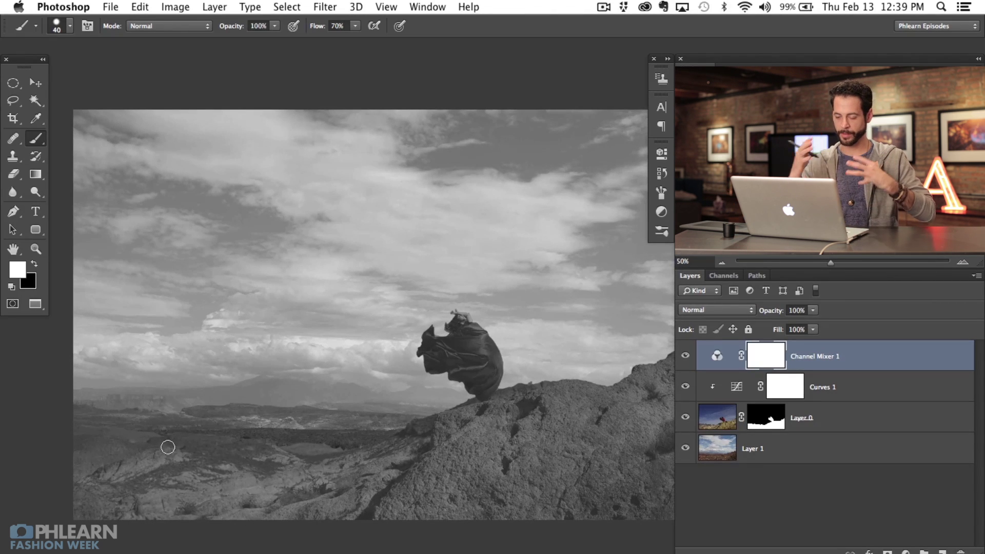
Step: Set the clipped Curves adjustment's black point output to 17 and compare the foreground with and without the adjustment
double_click(736, 387)
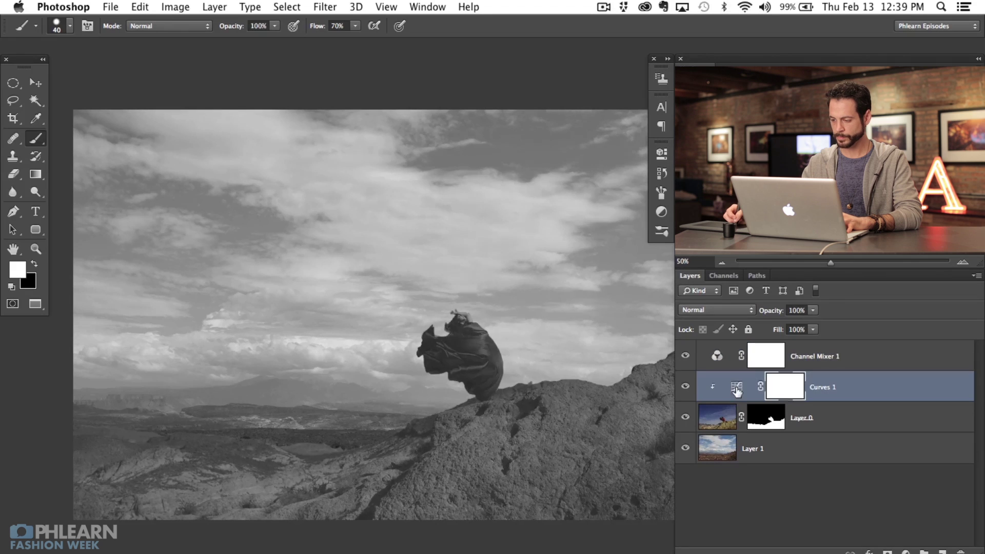
left_click_drag(446, 372, 445, 378)
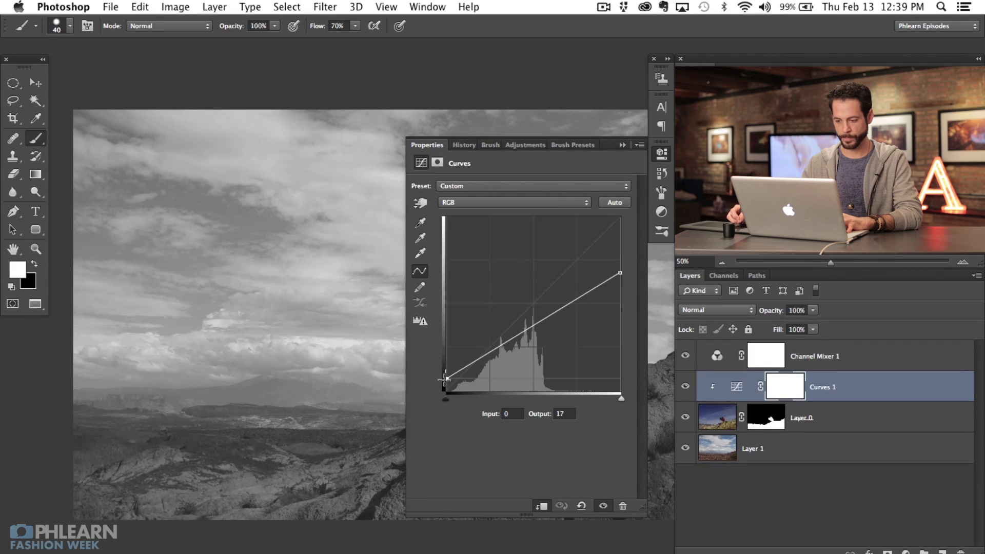
left_click(686, 387)
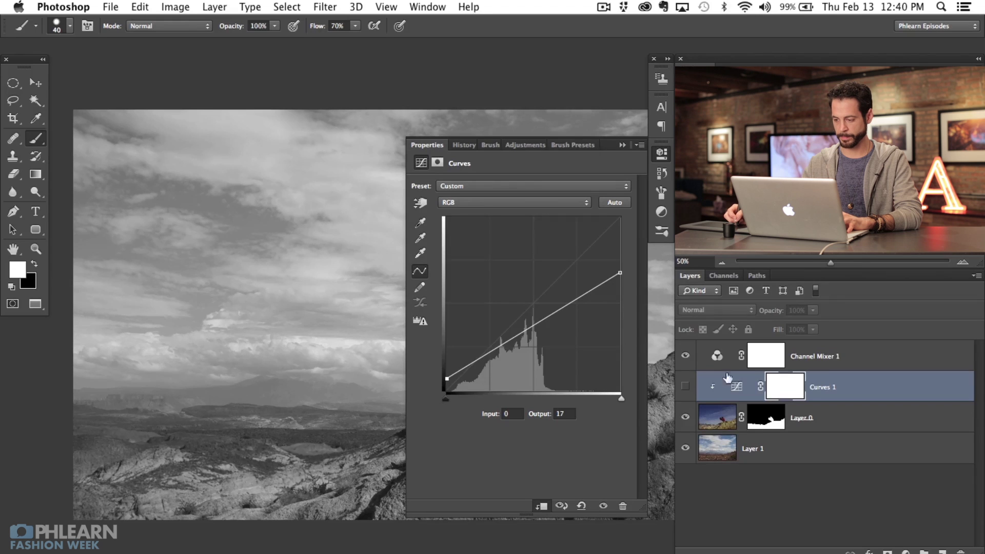
left_click(685, 388)
left_click(685, 388)
left_click(686, 389)
left_click(686, 389)
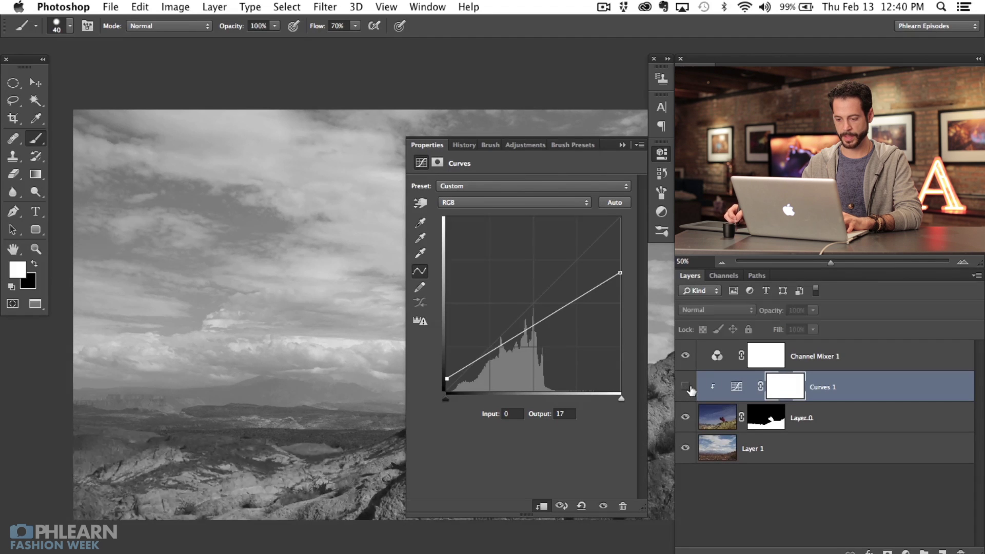
left_click(686, 389)
Step: Lasso and fill the smooth grey areas at the foreground's far edge on Layer 0's mask, and clear the selection
key("super+plus")
key("super+plus")
key("super+plus")
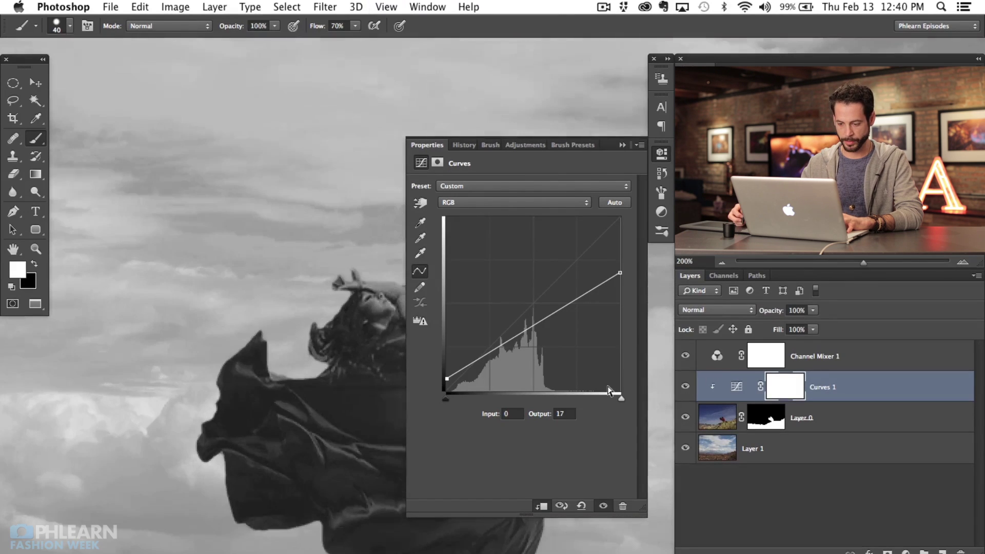
scroll(220, 399, "down", 10)
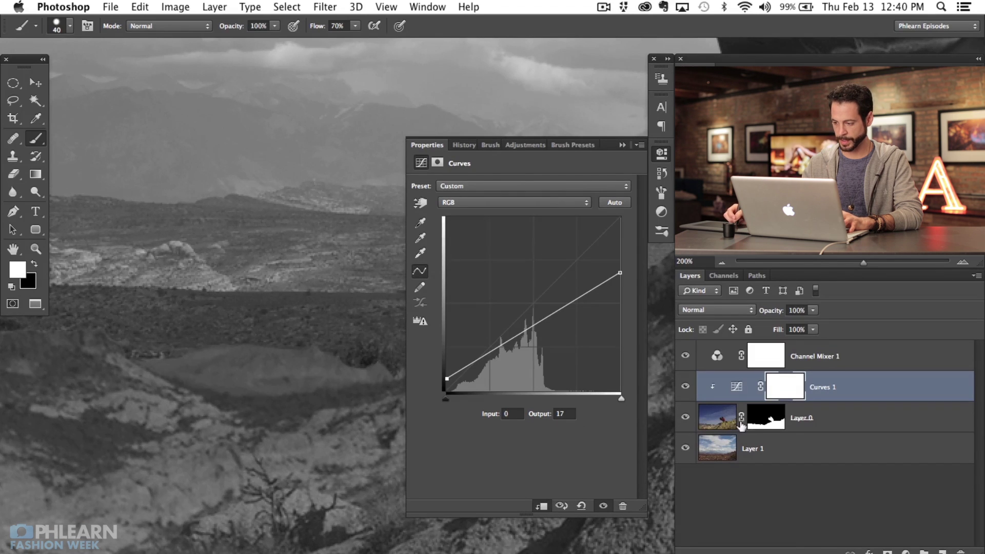
left_click(765, 417)
key("l")
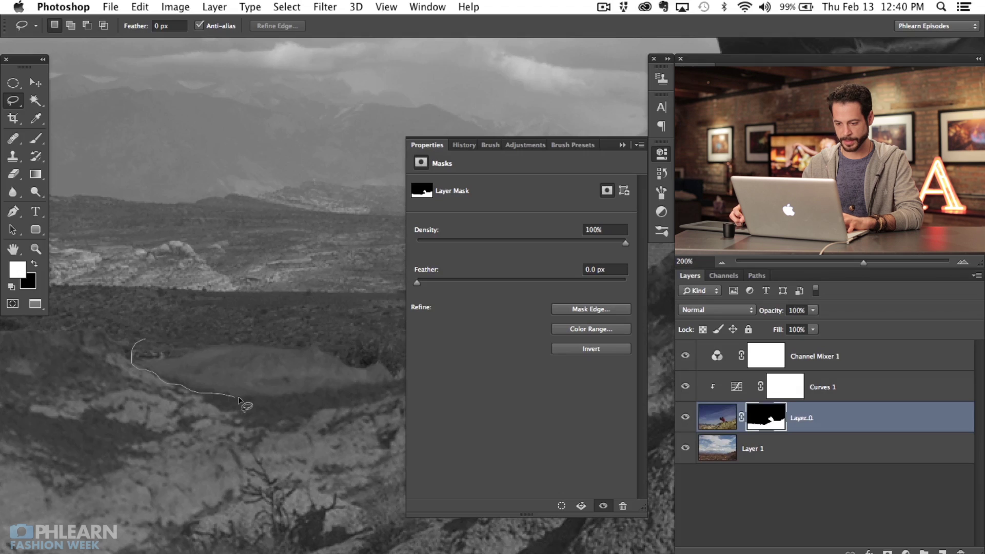
left_click_drag(379, 310, 367, 309)
left_click_drag(319, 320, 246, 327)
mouse_move(313, 362)
left_mouse_down()
mouse_move(329, 381)
mouse_move(354, 356)
left_mouse_up()
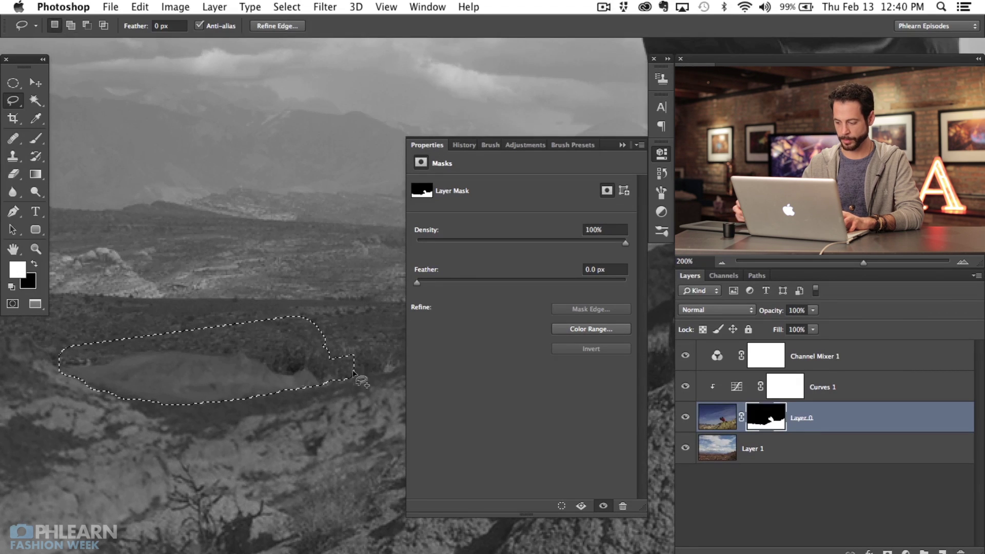
left_click_drag(128, 427, 376, 446)
left_click_drag(174, 444, 214, 414)
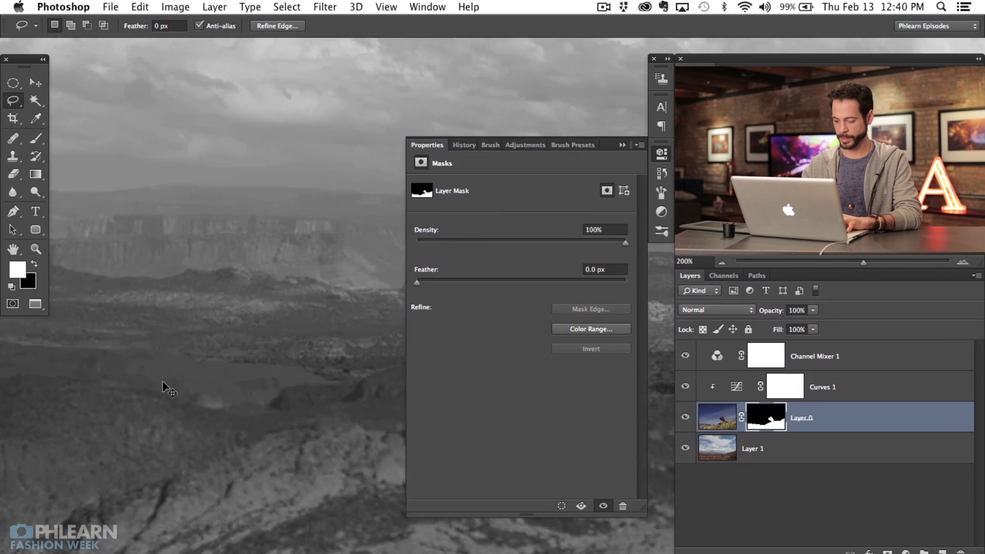
key("super+d")
key("super+minus")
key("super+minus")
key("super+minus")
left_click_drag(277, 469, 181, 457)
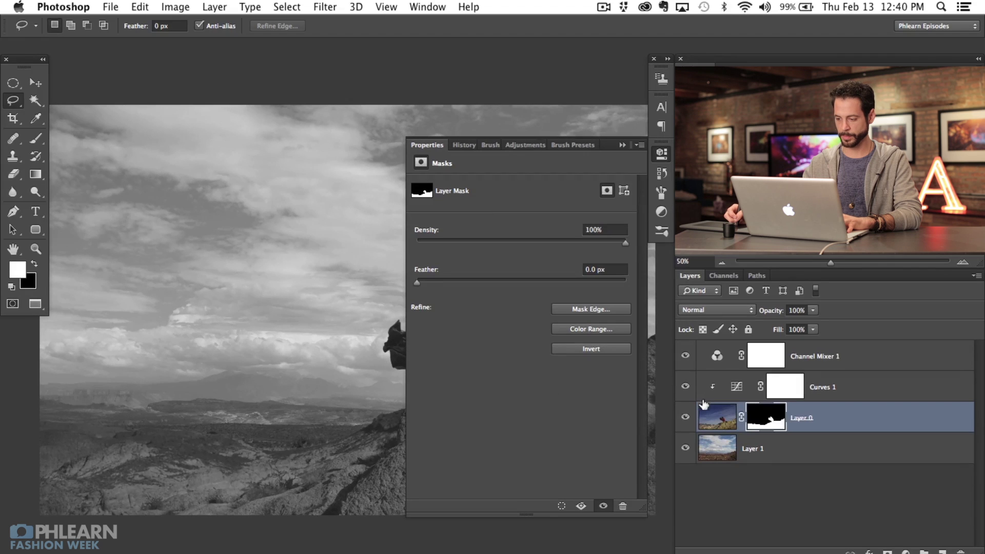
Step: Hide the monochrome Channel Mixer layer to restore the colour view, and close the mask settings
left_click_drag(308, 430, 344, 417)
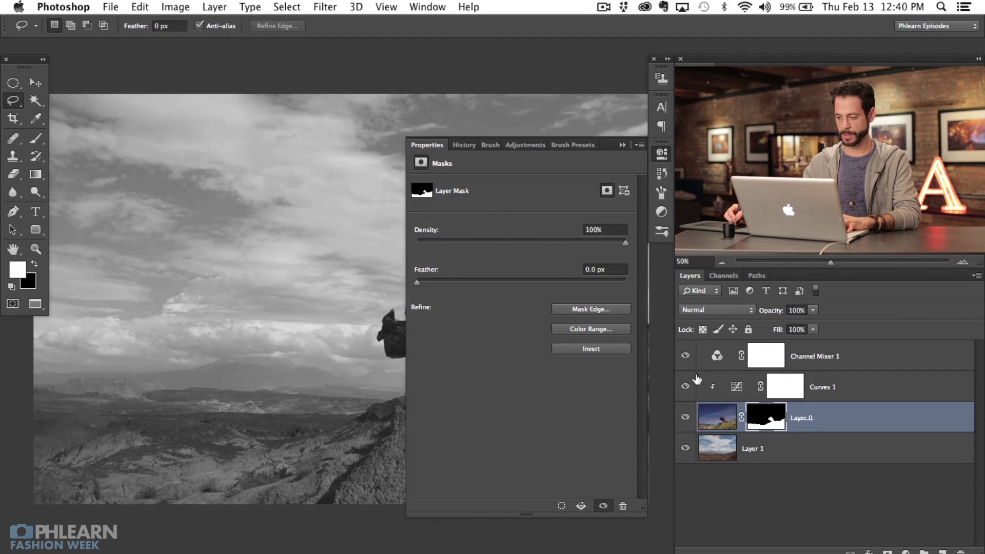
left_click_drag(251, 453, 278, 449)
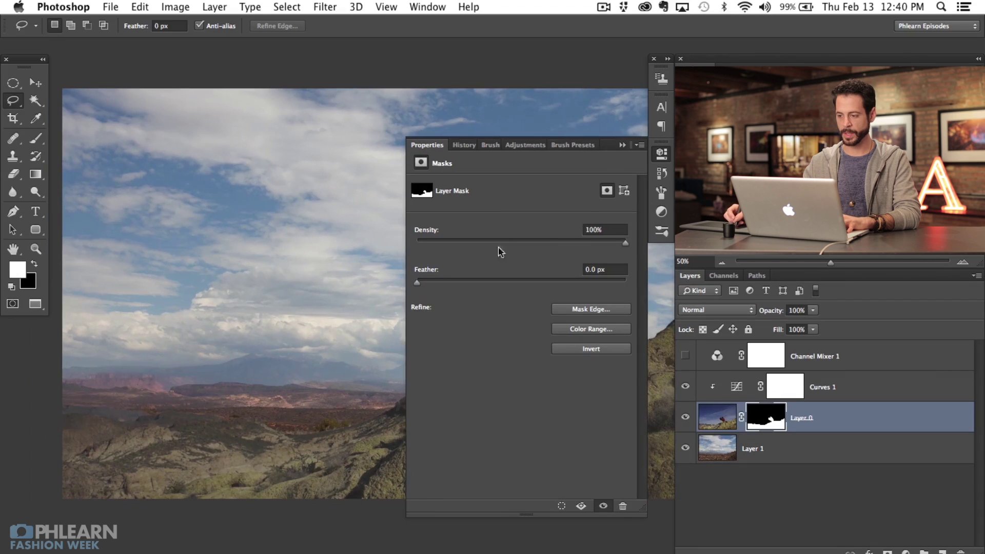
left_click(661, 155)
left_click_drag(402, 411, 433, 423)
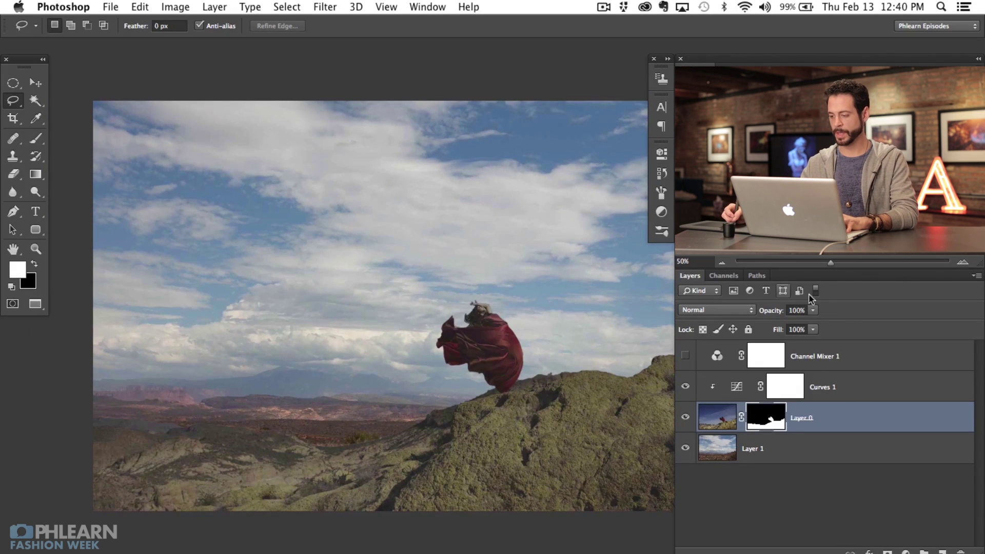
Step: Add a Hue/Saturation adjustment layer above the Curves adjustment and clip it to the woman and hills layer
left_click(862, 387)
left_click(905, 552)
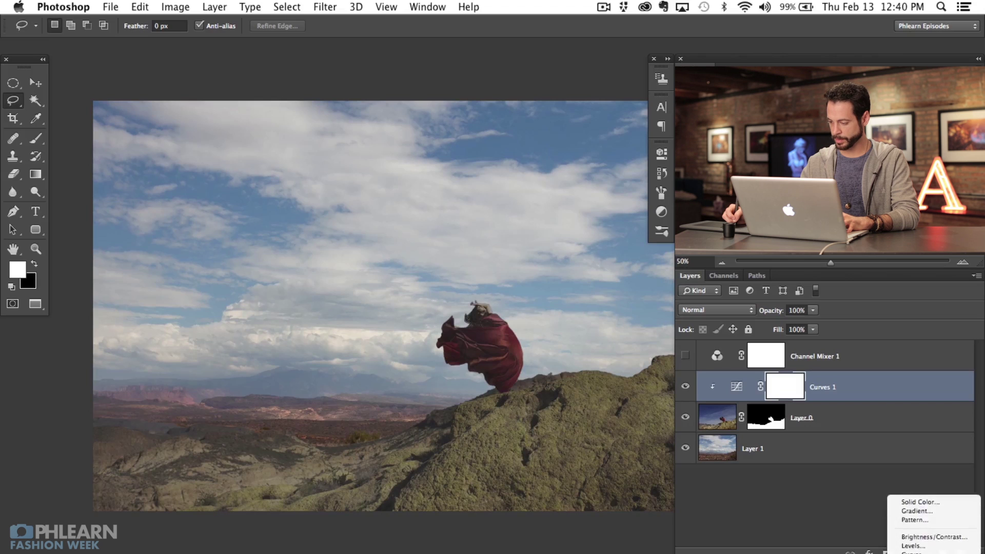
left_click(918, 553)
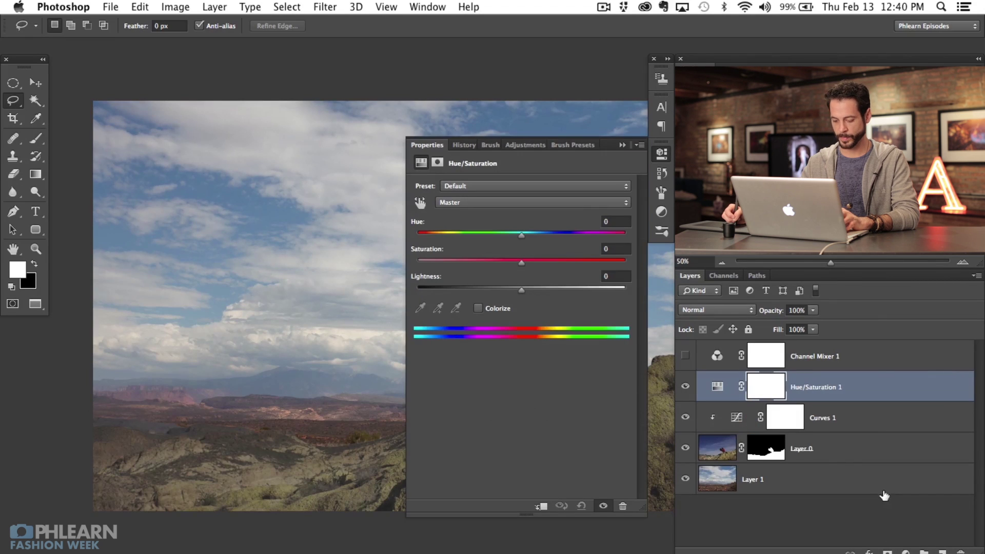
key("super+alt+g")
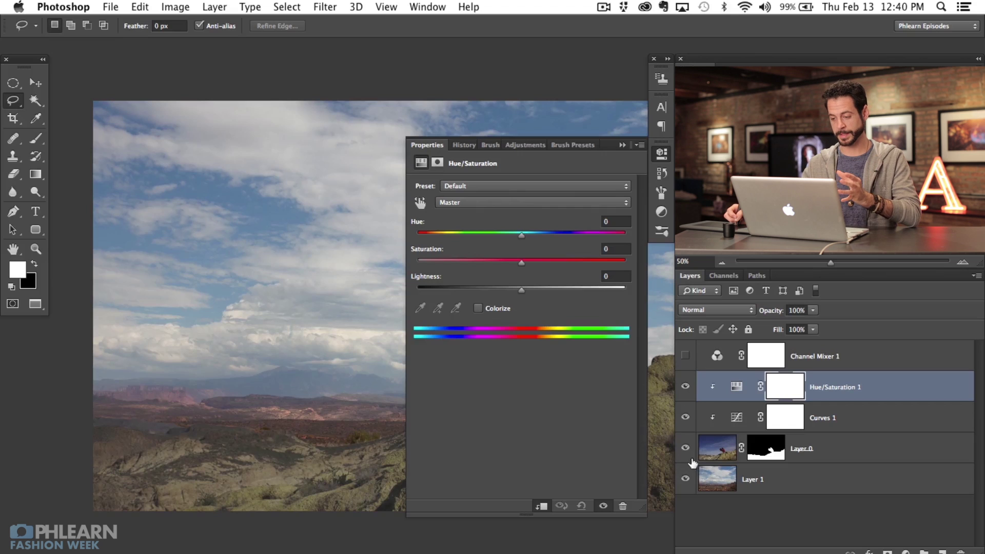
left_click_drag(297, 458, 275, 446)
Step: Colorize the foreground reddish brown with hue 32 and saturation 14 in the clipped Hue/Saturation adjustment, and close its settings
left_click(482, 309)
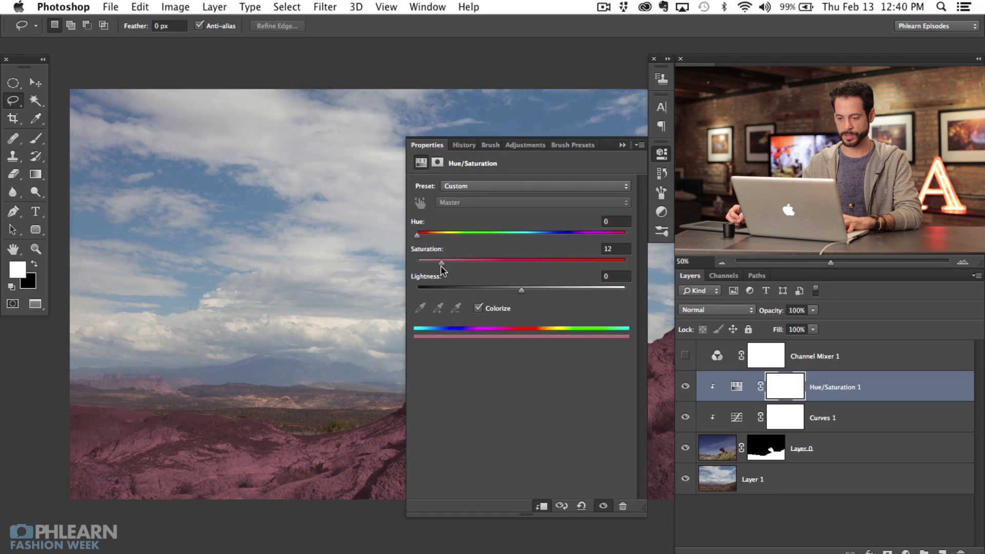
left_click_drag(438, 267, 429, 235)
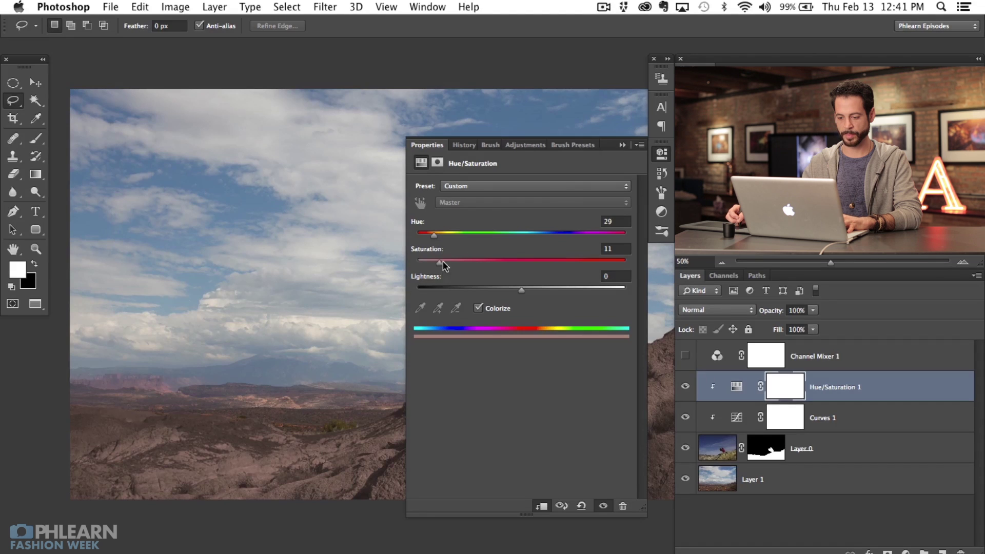
mouse_move(443, 264)
left_mouse_down()
mouse_move(501, 263)
mouse_move(430, 263)
mouse_move(441, 263)
left_mouse_up()
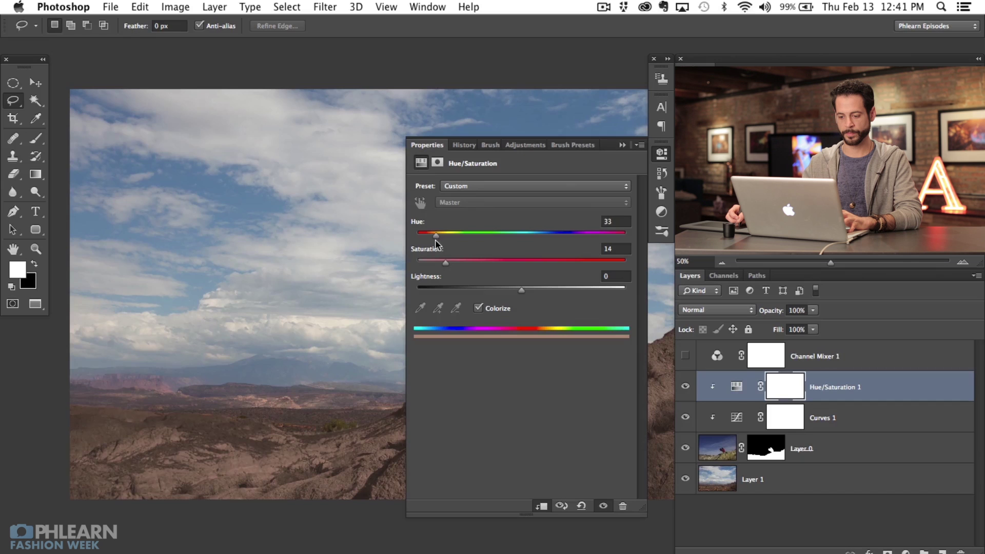
left_click_drag(437, 240, 433, 240)
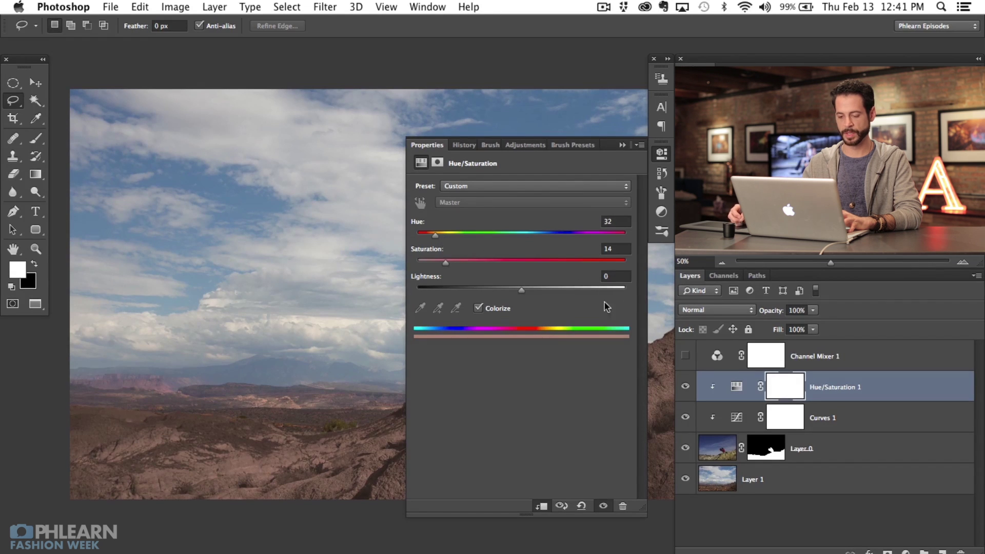
left_click(662, 156)
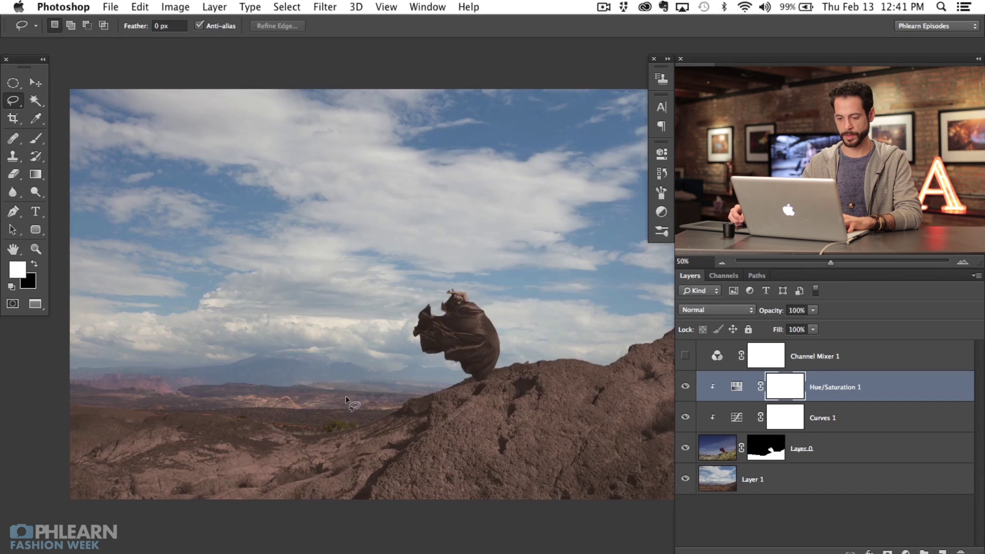
Step: Compare the foreground with and without the Hue/Saturation colorizing against the distant desert
left_click_drag(255, 396, 302, 384)
left_click(688, 389)
left_click(687, 389)
left_click(687, 388)
left_click(688, 388)
left_click(687, 388)
left_click(687, 388)
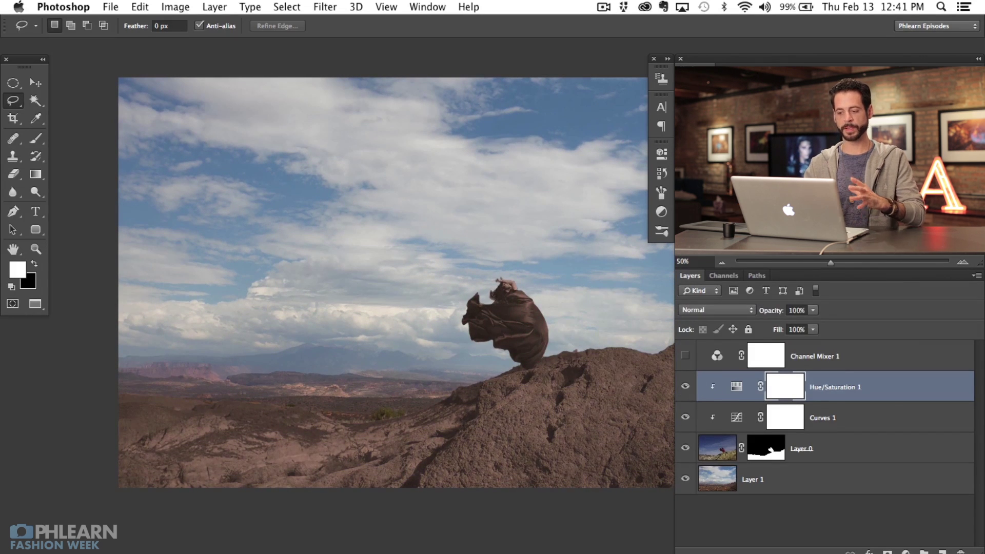
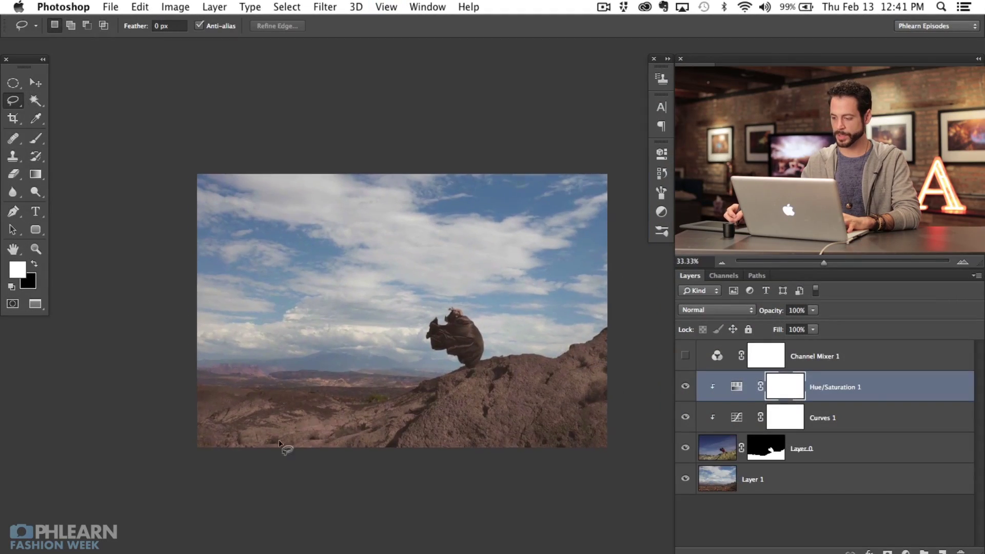
Step: Open the Hue/Saturation layer's blending options and split the Underlying Layer shadow range to 0 / 255 under Blend If Gray
double_click(896, 387)
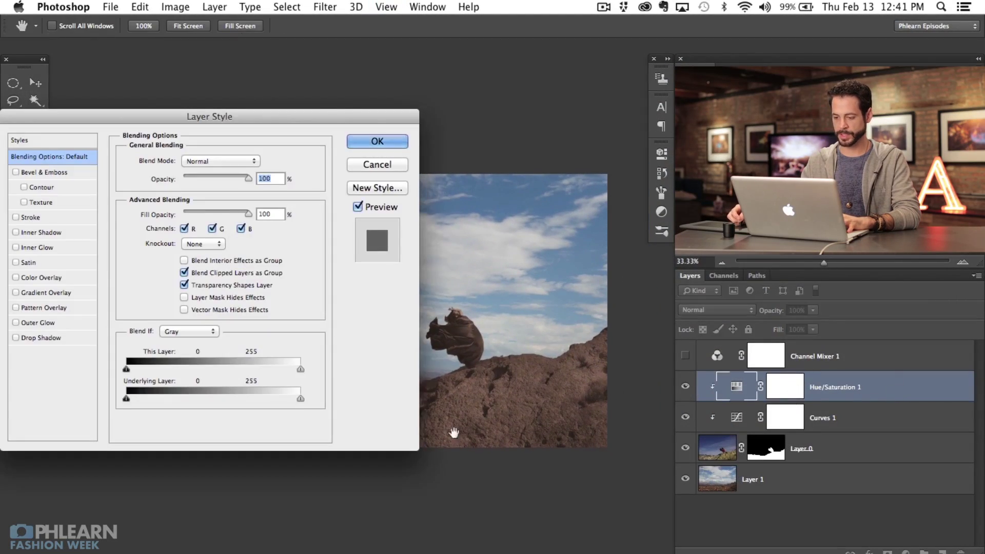
left_click_drag(450, 433, 510, 443)
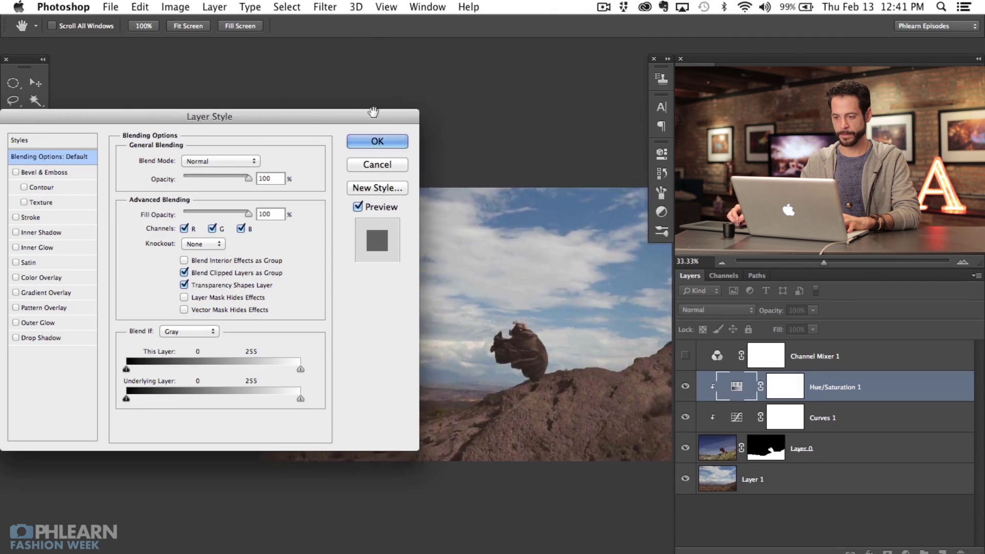
left_click_drag(349, 123, 285, 76)
left_click_drag(63, 351, 302, 353)
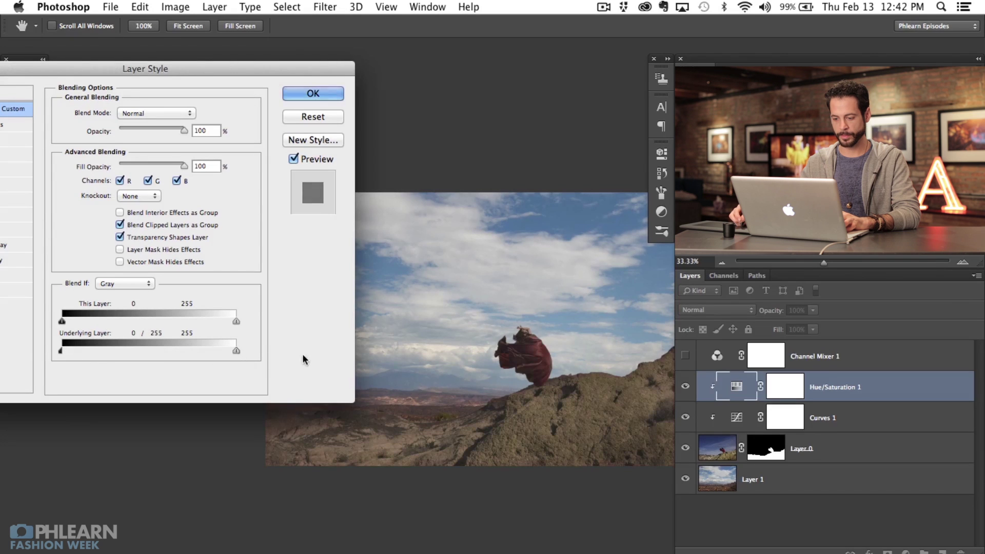
left_click_drag(441, 229, 503, 226)
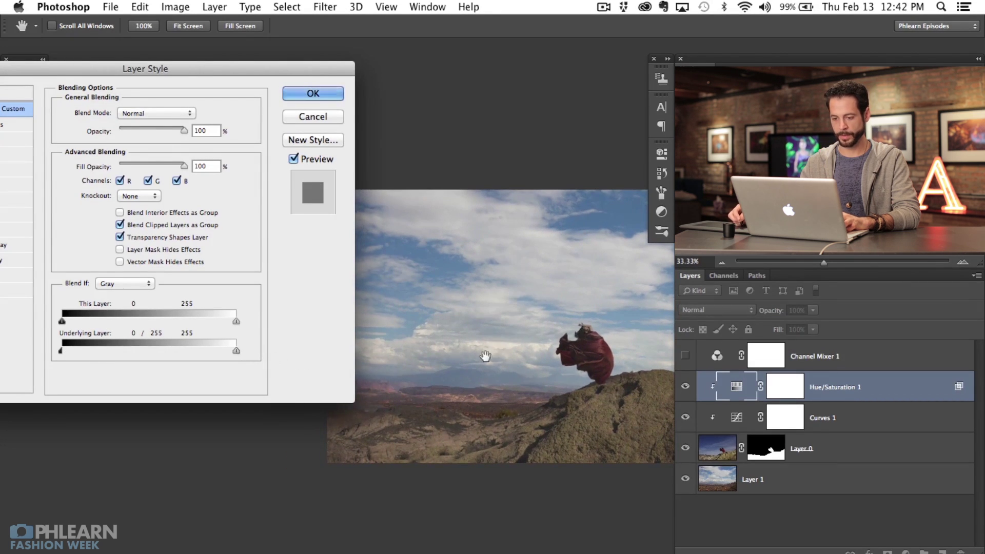
Step: Reset the Underlying Layer shadow split and try splitting the highlight range to 0 / 255 instead
left_click_drag(236, 351, 63, 350)
left_click_drag(223, 350, 248, 353)
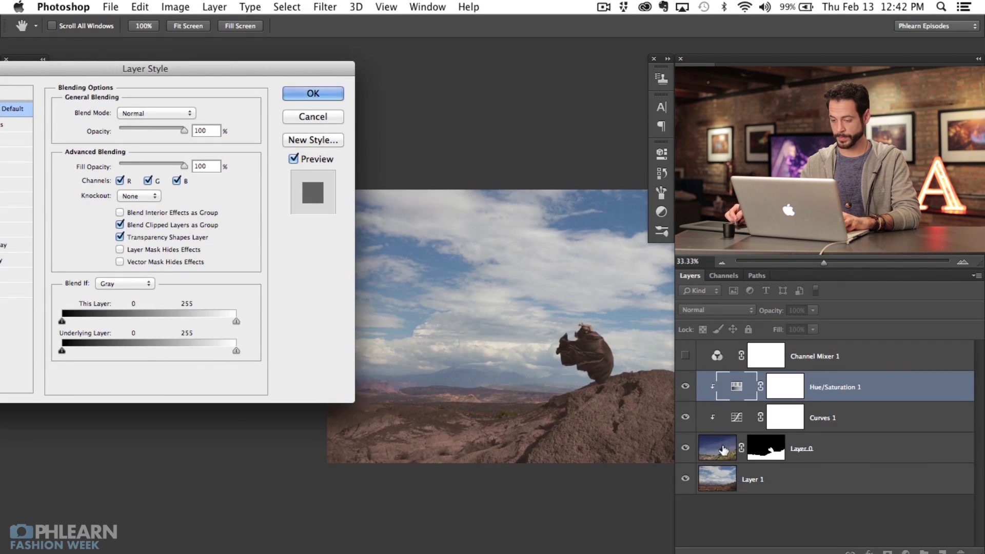
left_click_drag(236, 350, 54, 354)
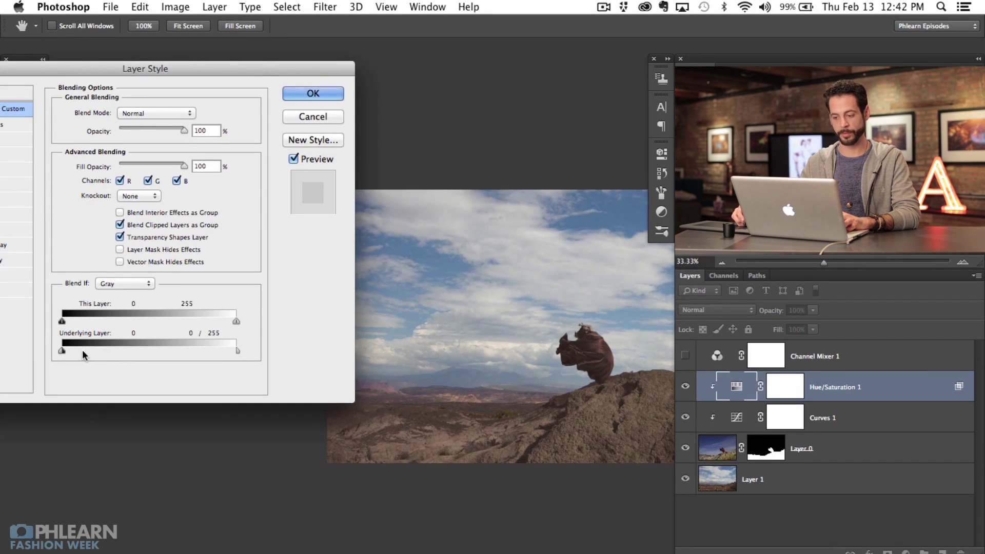
Step: Restore the Underlying Layer highlight limit to 255, split the shadow range to 0 / 220, and accept the layer's blending options
left_click_drag(64, 351, 237, 353)
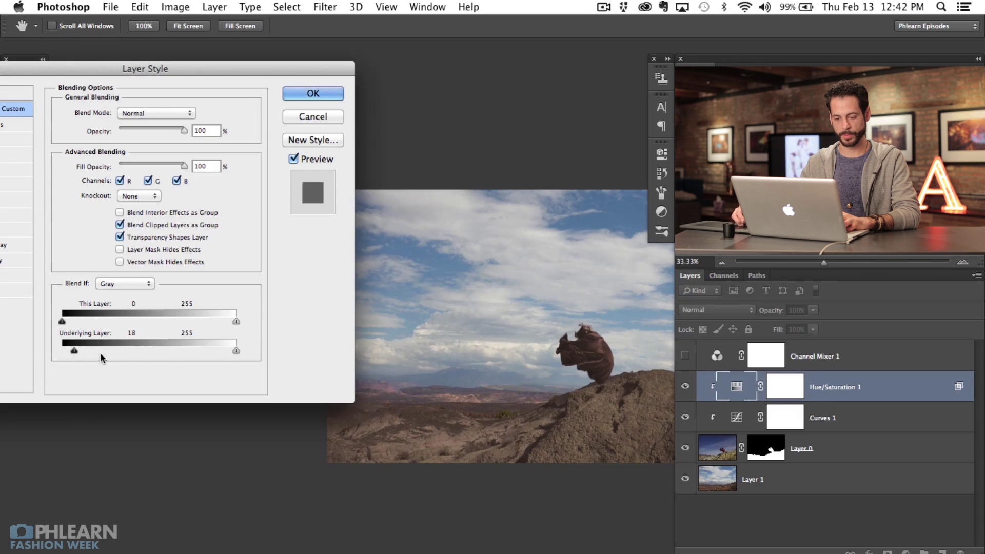
left_click_drag(74, 351, 212, 353)
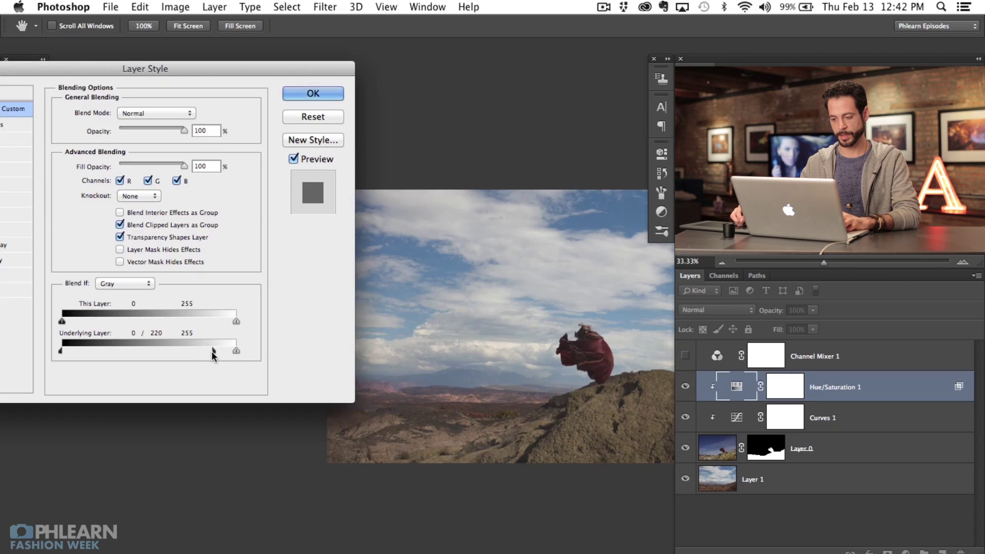
left_click(313, 93)
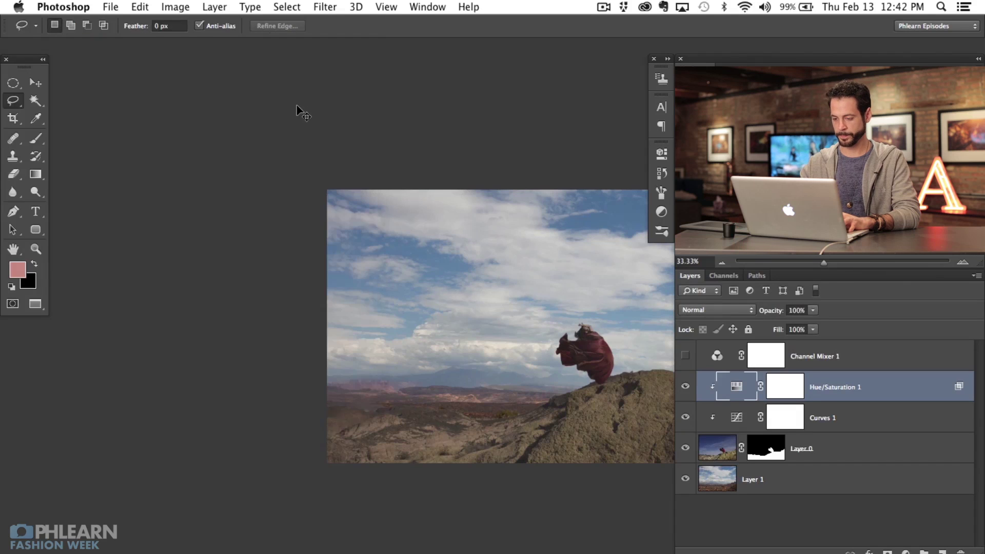
Step: Compare the foreground colours before and after the Blend If change at closer range
key("super+plus")
left_click_drag(539, 415, 416, 341)
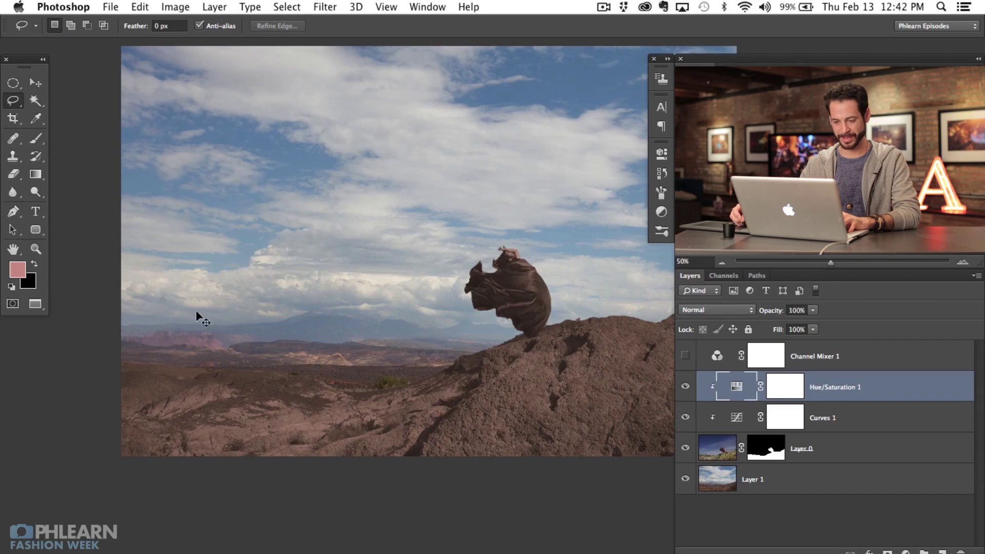
key("super+z")
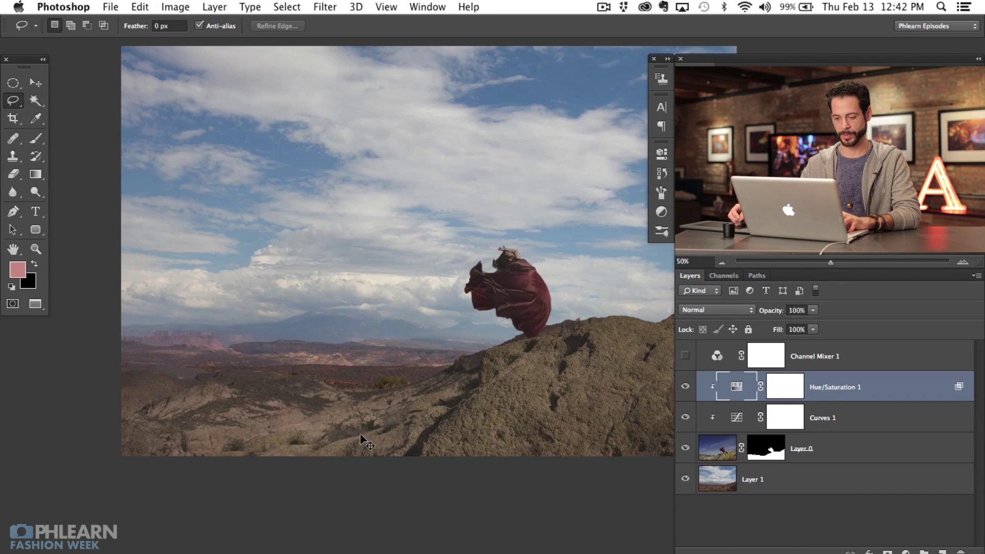
left_click_drag(586, 382, 556, 401)
Step: Compare the hills and dress with the Hue/Saturation layer visible and hidden, checking the colour match against the distant desert
left_click(684, 385)
left_click(687, 390)
left_click(688, 393)
left_click(689, 393)
left_click(692, 394)
left_click(693, 393)
left_click(693, 393)
left_click(685, 388)
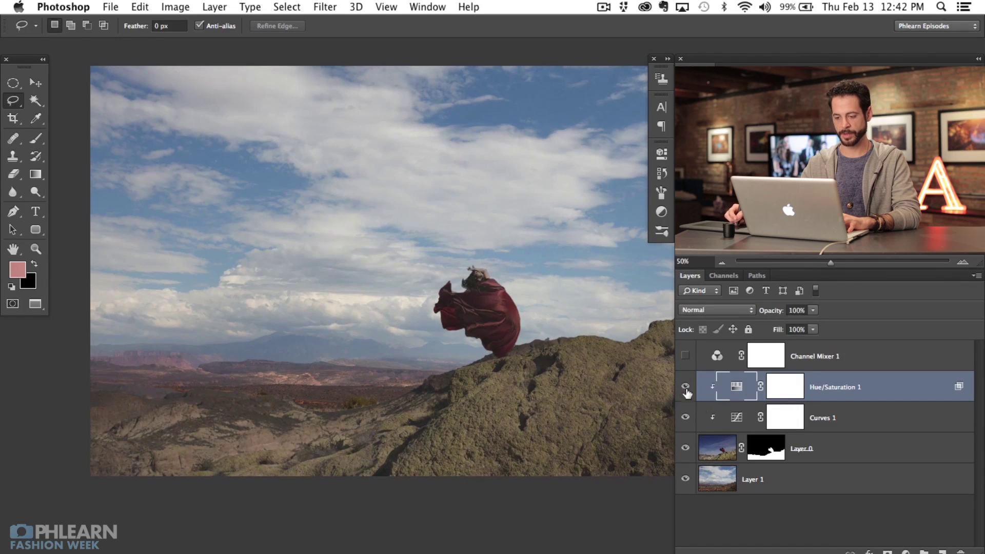
left_click_drag(489, 459, 457, 473)
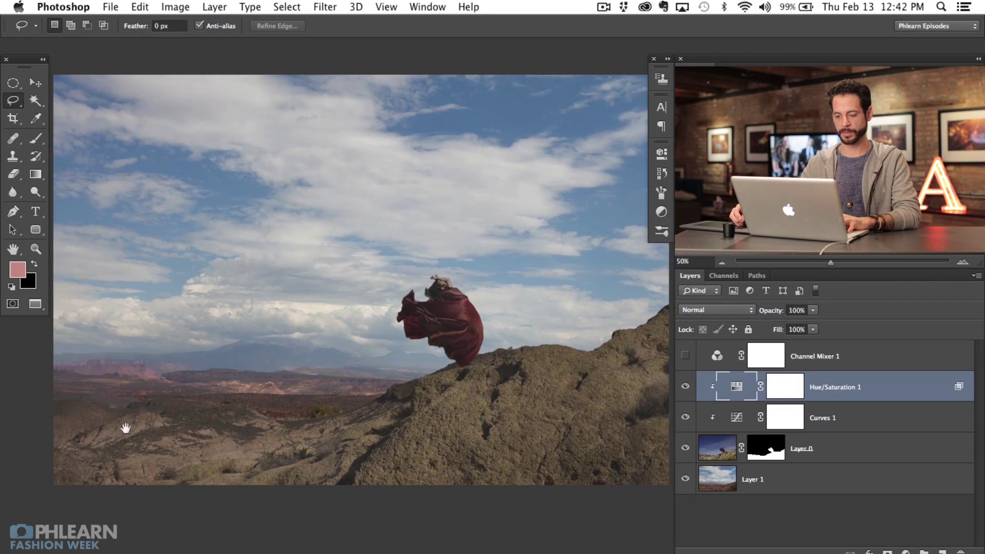
left_click_drag(327, 460, 323, 476)
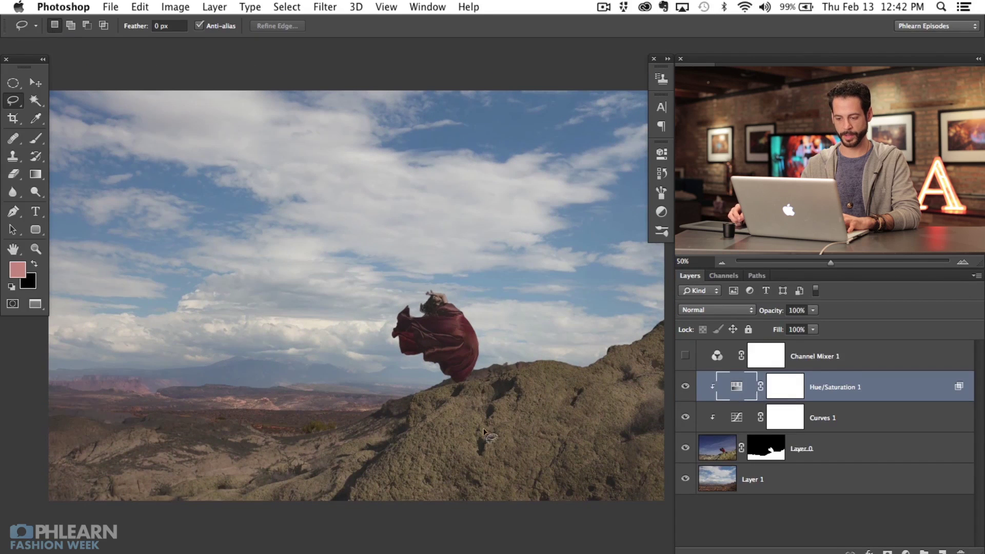
left_click_drag(420, 460, 395, 451)
left_click(685, 389)
left_click_drag(397, 469, 429, 451)
Step: Compare the foreground with and without both the Hue/Saturation and Curves adjustments, leaving both layers visible
left_click(685, 386)
left_click(685, 417)
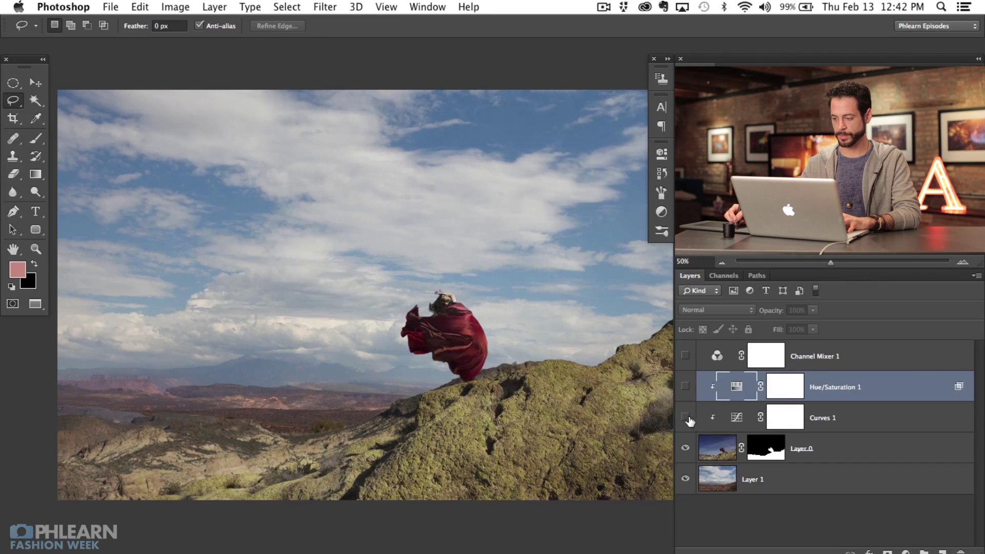
left_click(686, 386)
left_click(685, 417)
left_click(685, 419)
left_click(686, 420)
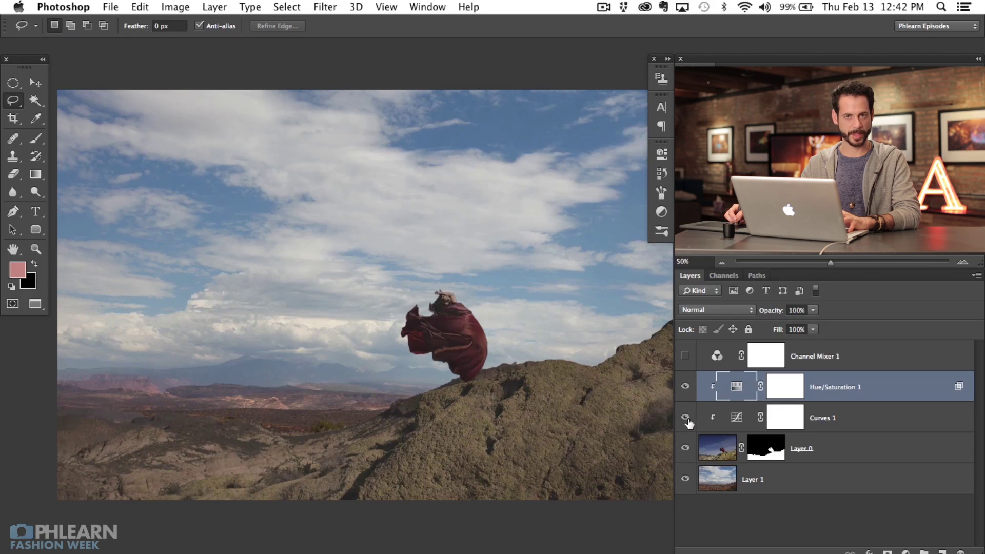
Step: Paint black on the lower Curves layer's mask over the woman and her dress with a soft brush at 60% flow
left_click(780, 418)
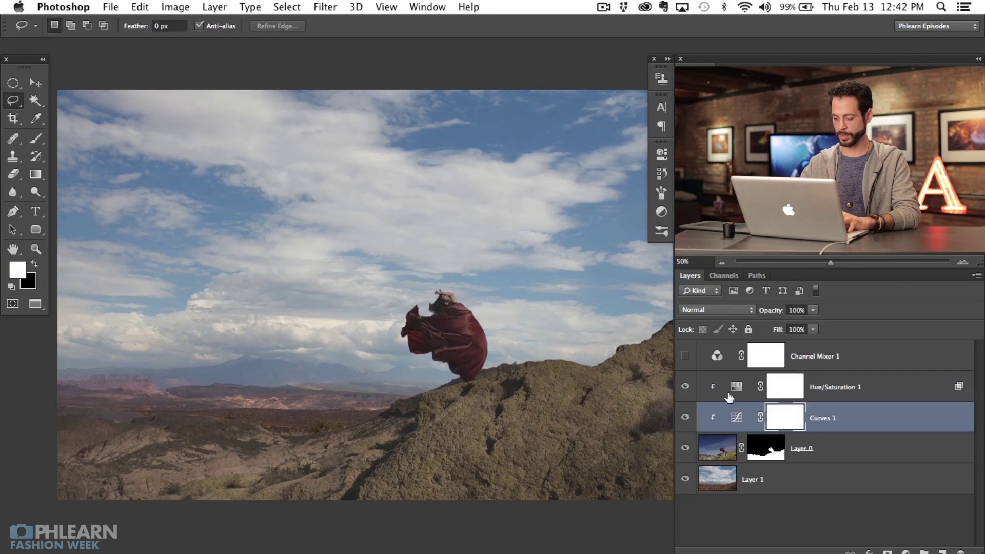
key("super+equal")
key("super+equal")
key("b")
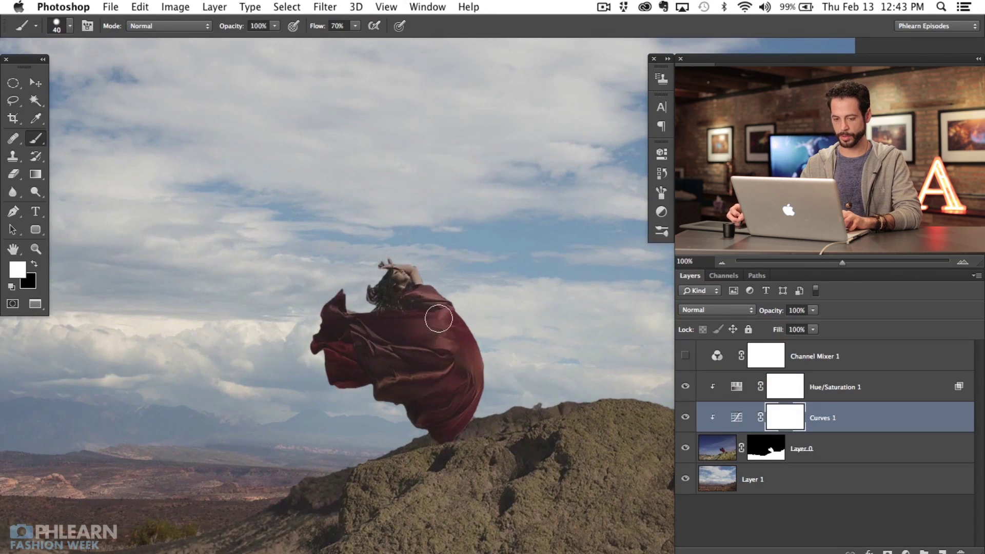
key("x")
mouse_move(441, 287)
left_mouse_down()
mouse_move(373, 313)
mouse_move(405, 287)
mouse_move(382, 300)
left_mouse_up()
key("shift+6")
mouse_move(288, 345)
left_mouse_down()
mouse_move(470, 309)
mouse_move(470, 326)
mouse_move(379, 385)
mouse_move(482, 375)
mouse_move(454, 419)
mouse_move(436, 425)
mouse_move(451, 324)
left_mouse_up()
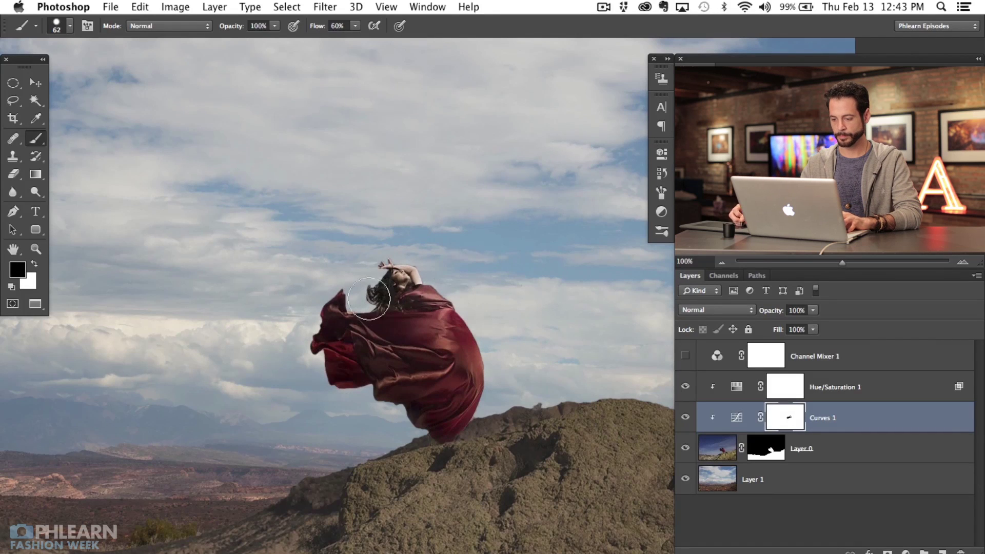
Step: Paint black on the Hue/Saturation layer's mask over the woman and her dress to remove the colorizing from her
left_click(789, 392)
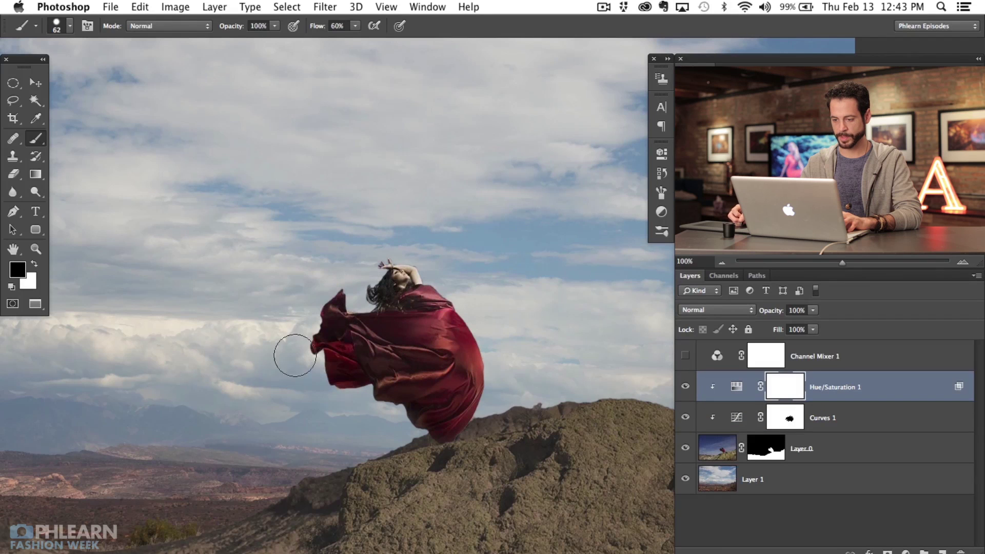
mouse_move(445, 400)
left_mouse_down()
mouse_move(457, 390)
mouse_move(308, 318)
mouse_move(293, 339)
left_mouse_up()
key("super+minus")
key("super+minus")
mouse_move(407, 374)
left_mouse_down()
mouse_move(325, 370)
mouse_move(253, 385)
left_mouse_up()
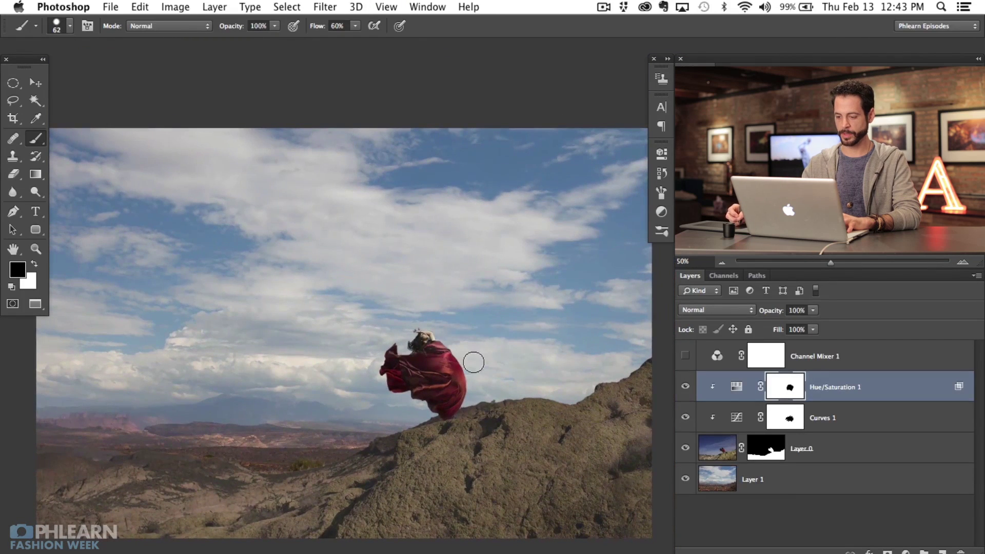
Step: Compare the foreground with and without the masked Hue/Saturation layer
left_click(685, 387)
left_click(685, 386)
left_click(685, 386)
left_click(686, 387)
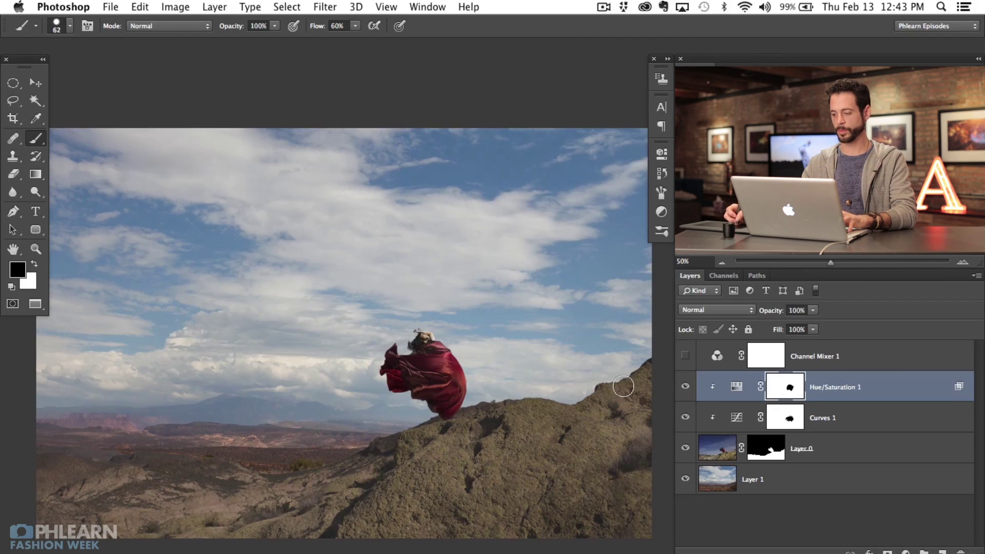
Step: Add a second Curves adjustment layer above Hue/Saturation and clip it to the woman and hills layer
left_click(905, 551)
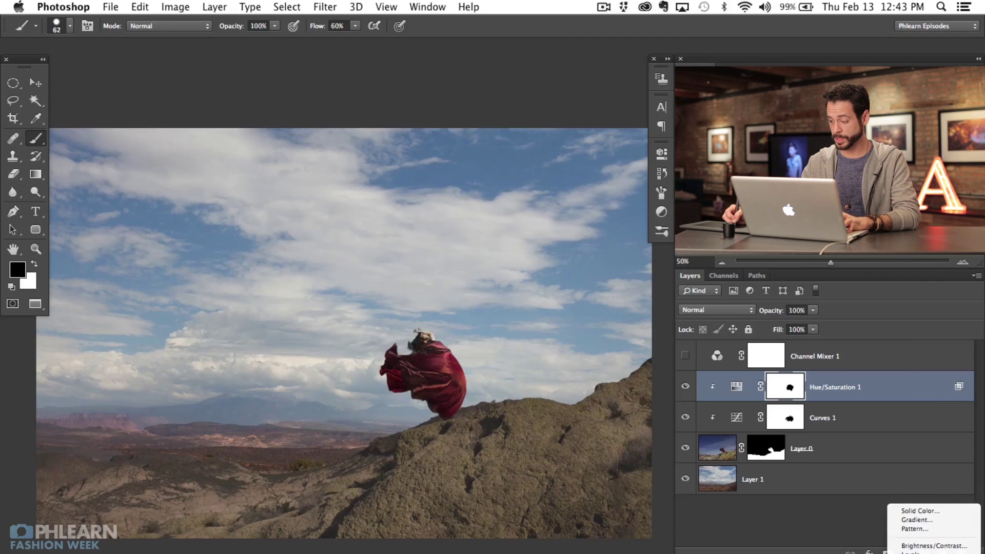
left_click(911, 553)
key("alt+super+g")
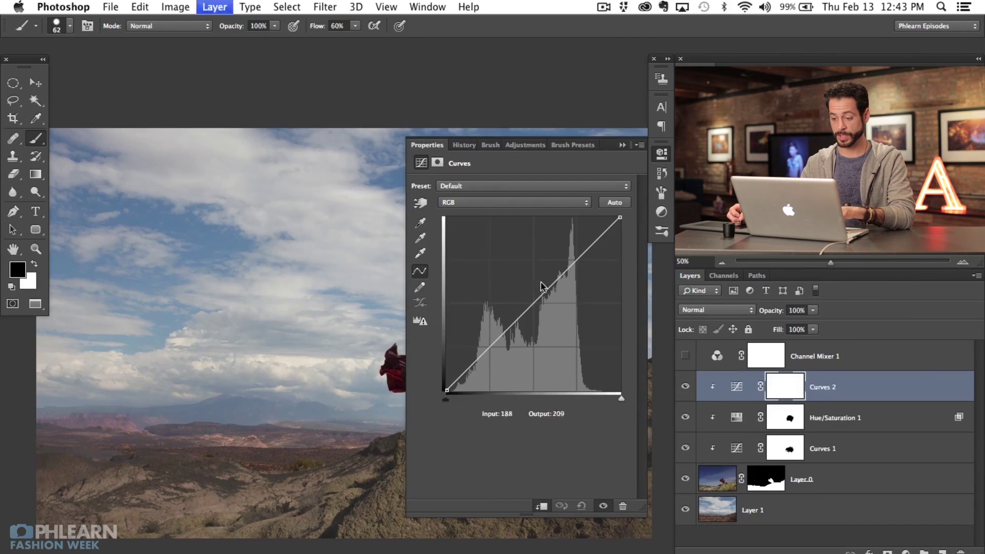
left_click_drag(371, 413, 239, 406)
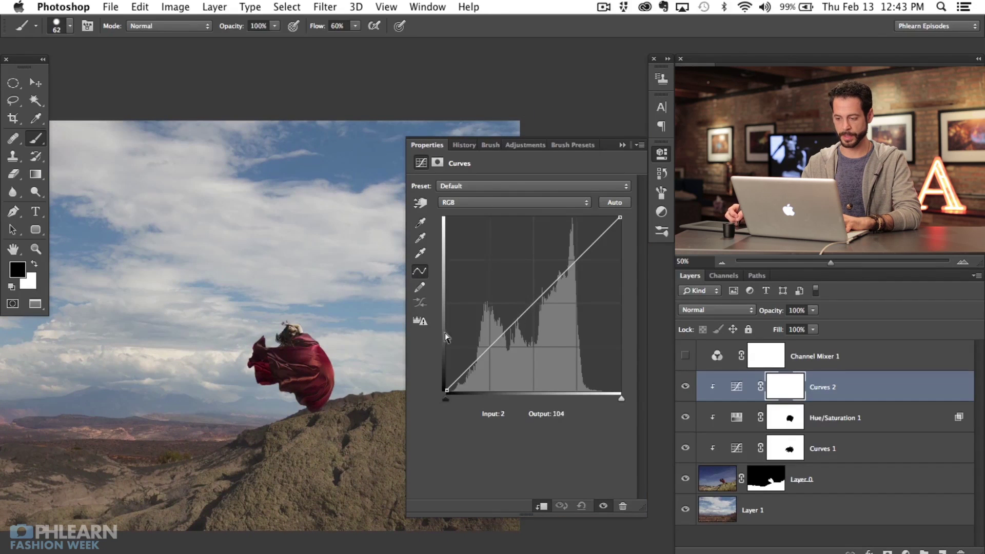
Step: In the new Curves adjustment, raise the Red curve from input 113 to output 153 and lower the Blue curve from input 142 to output 104
left_click(491, 202)
left_click(492, 214)
left_click_drag(524, 314, 524, 285)
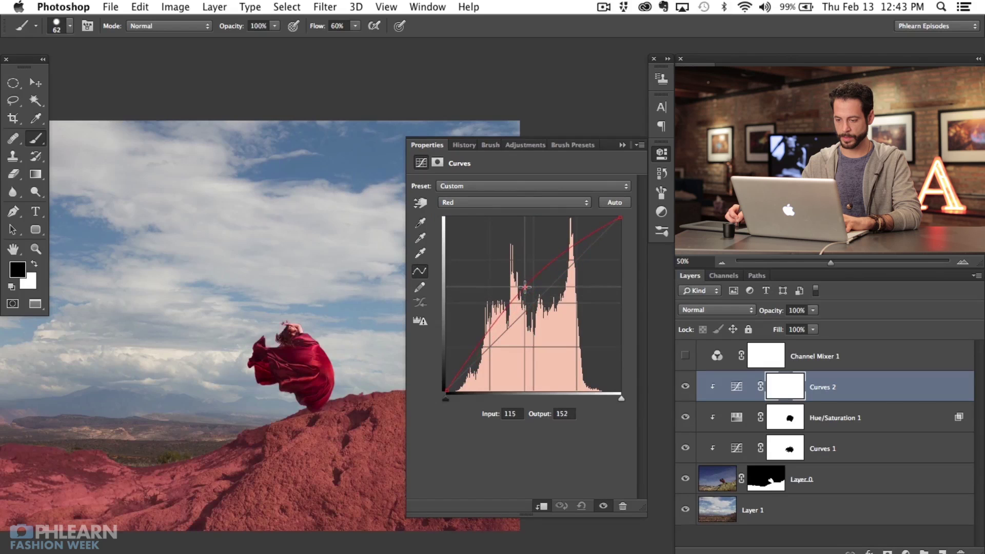
left_click(491, 202)
left_click(494, 219)
left_click_drag(537, 308, 544, 320)
Step: Invert the upper Curves layer's mask to black to hide its red and yellow shift
key("super+1")
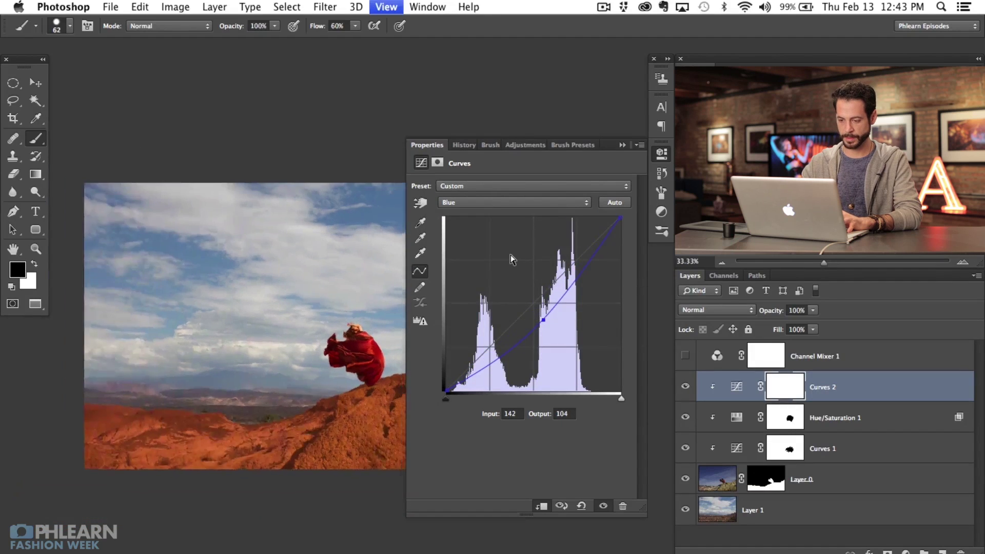
left_click_drag(123, 409, 293, 357)
key("super+i")
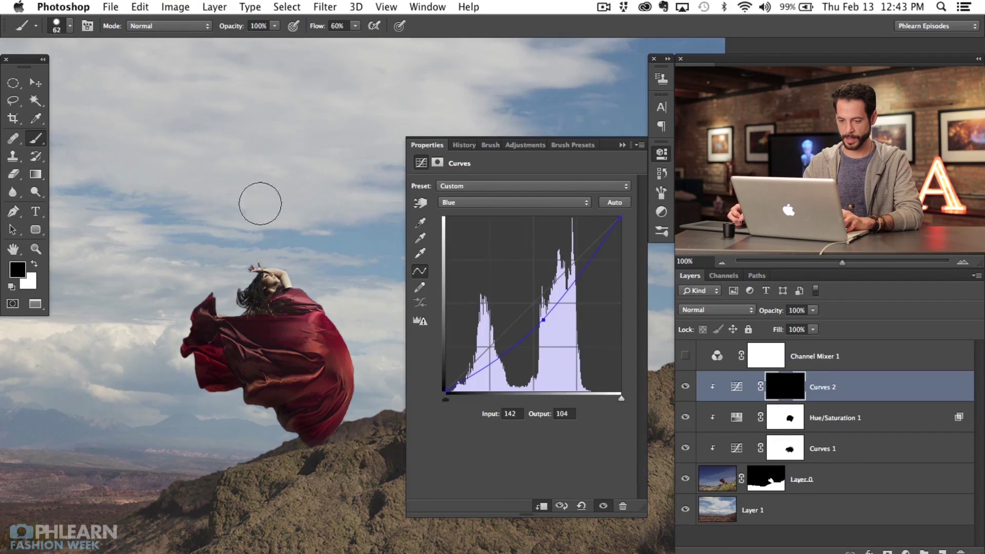
Step: Paint white on the upper Curves mask over the dress, refine around the woman's upper body at 20% flow, and close the Curves settings
key("x")
mouse_move(281, 356)
left_mouse_down()
mouse_move(352, 310)
mouse_move(296, 330)
mouse_move(289, 307)
mouse_move(290, 319)
mouse_move(347, 329)
mouse_move(326, 376)
mouse_move(341, 387)
mouse_move(316, 416)
left_mouse_up()
mouse_move(315, 411)
left_mouse_down()
mouse_move(320, 391)
mouse_move(218, 346)
mouse_move(273, 330)
mouse_move(267, 315)
mouse_move(235, 313)
mouse_move(233, 325)
mouse_move(303, 319)
mouse_move(285, 316)
left_mouse_up()
key("shift+2")
left_click_drag(294, 308, 291, 302, "ctrl+alt")
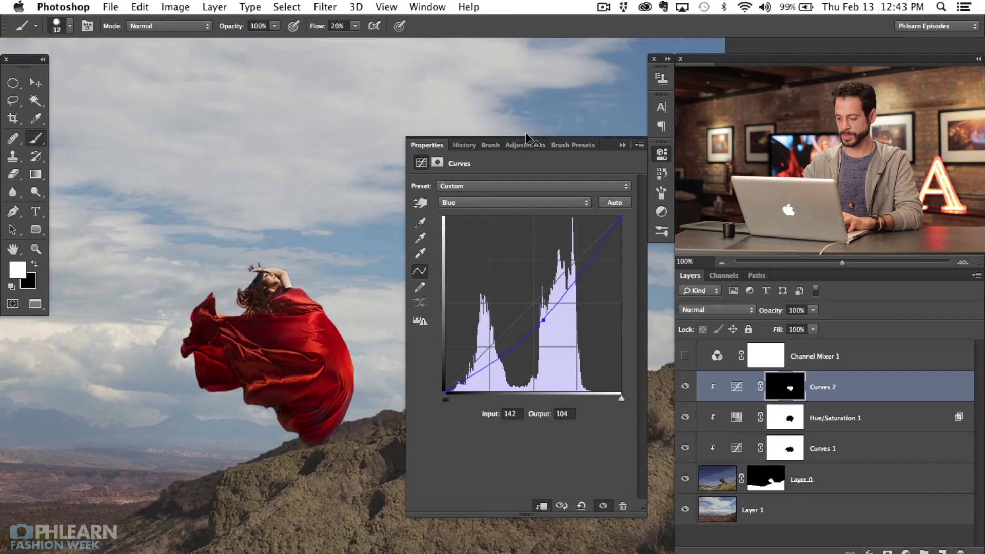
key("super+minus")
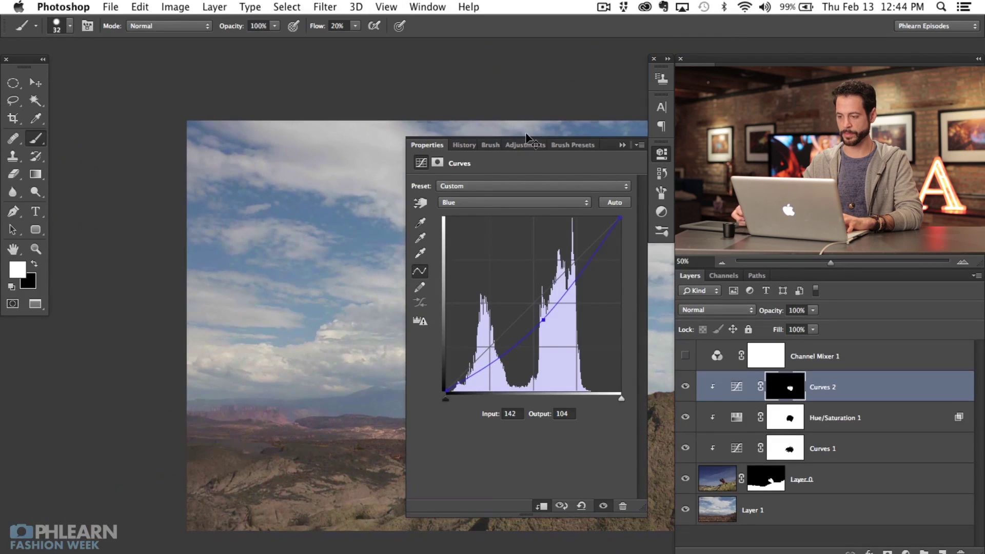
left_click(662, 154)
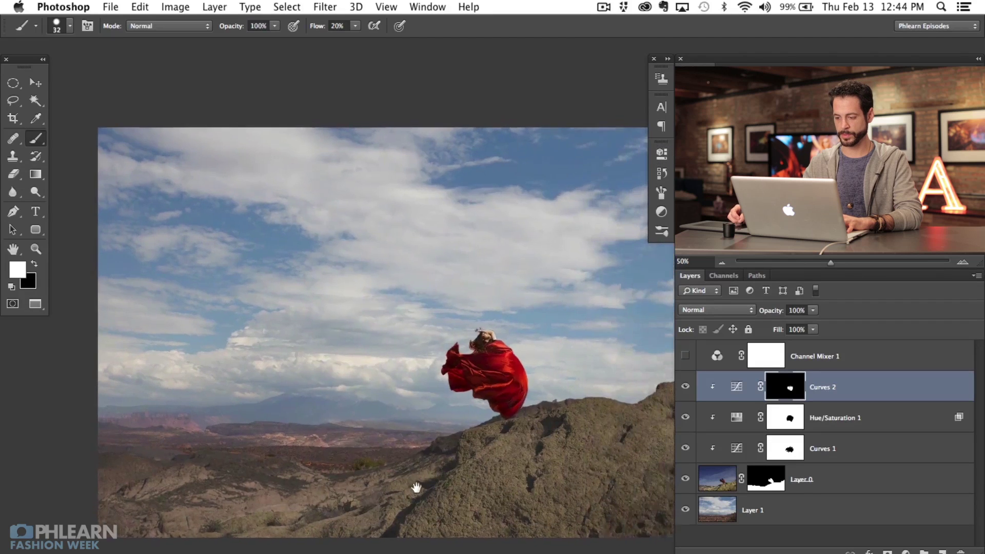
Step: Compare the dress with and without the upper Curves adjustment, and reduce that layer's opacity to 71%
left_click(684, 390)
left_click(684, 389)
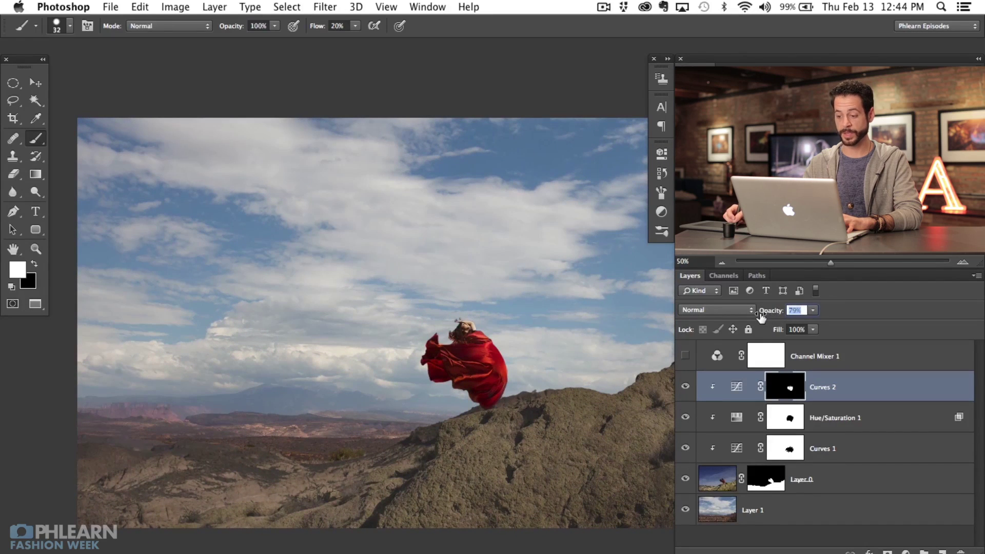
left_click_drag(534, 411, 488, 406)
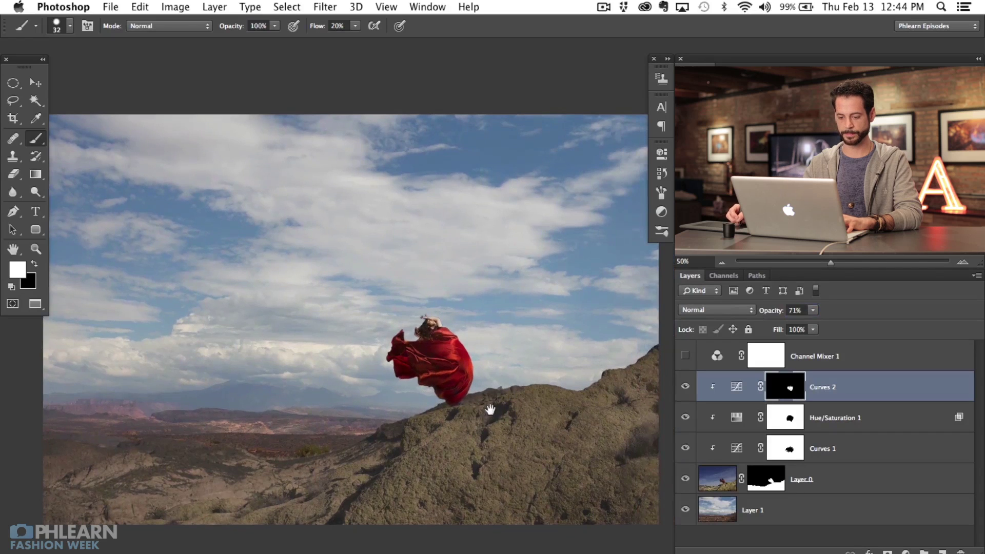
Step: Show the monochrome Channel Mixer layer to check the foreground's tones against the background across the whole image
key("super+minus")
left_click_drag(464, 372, 449, 395)
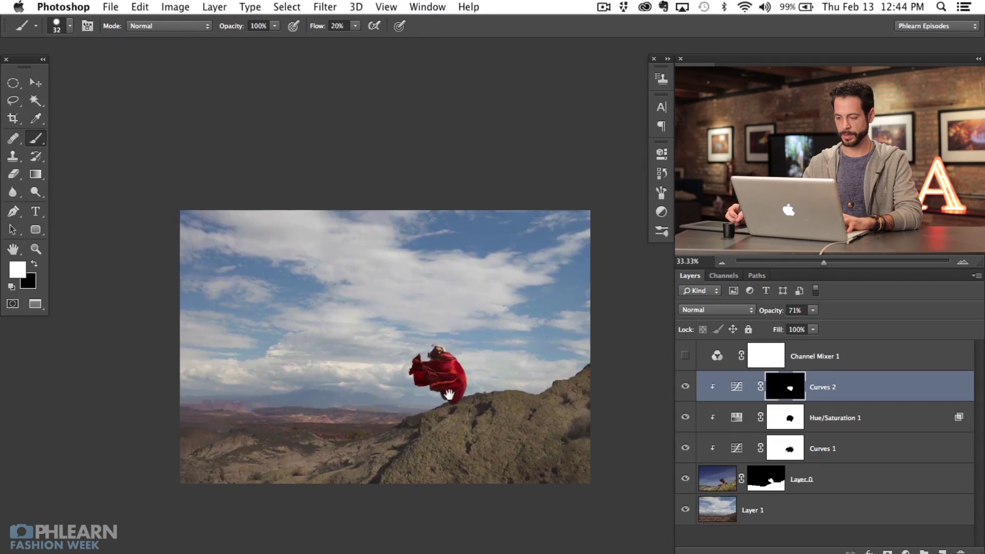
left_click(685, 356)
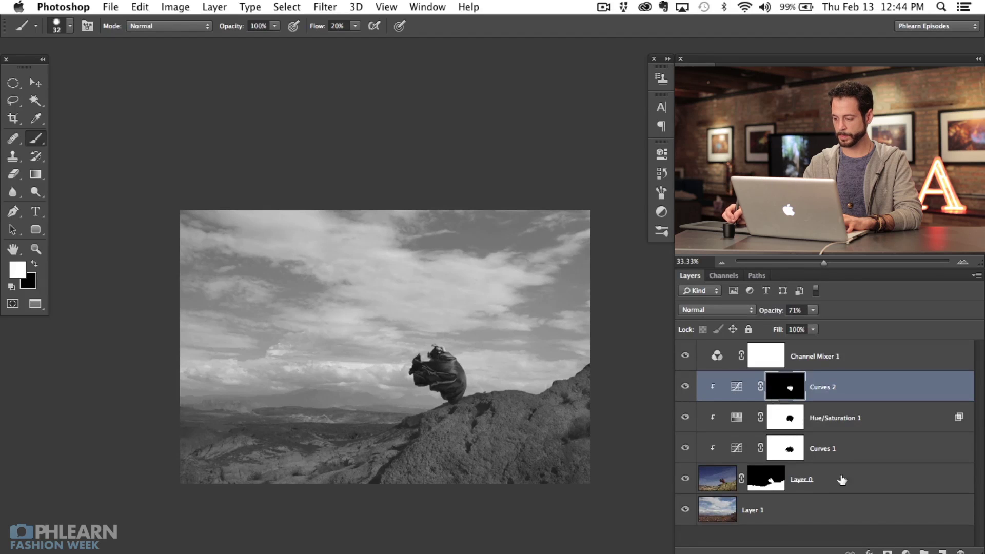
Step: Add a clipped Curves adjustment above Curves 2 and darken the foreground midtones, moving input 144 to output 125
left_click(905, 551)
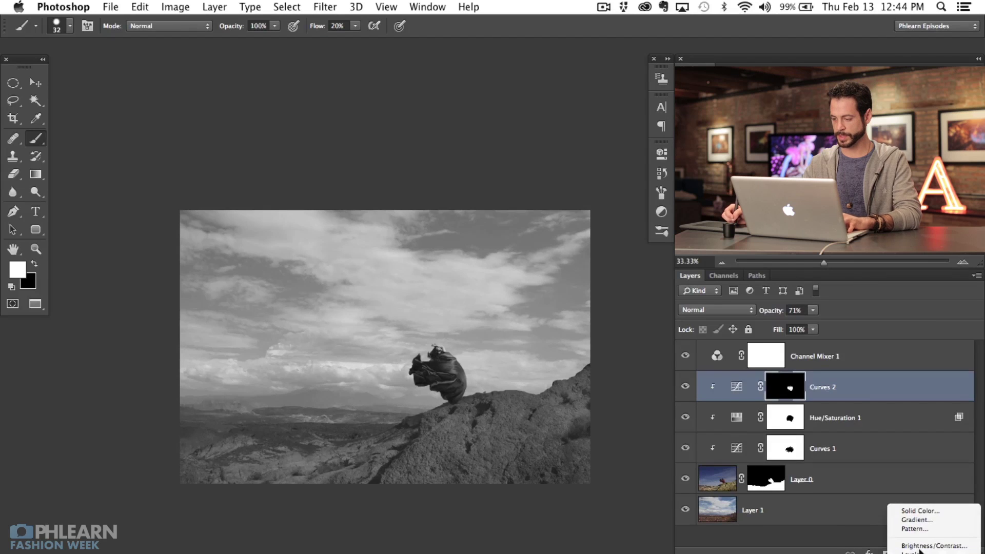
left_click(919, 551)
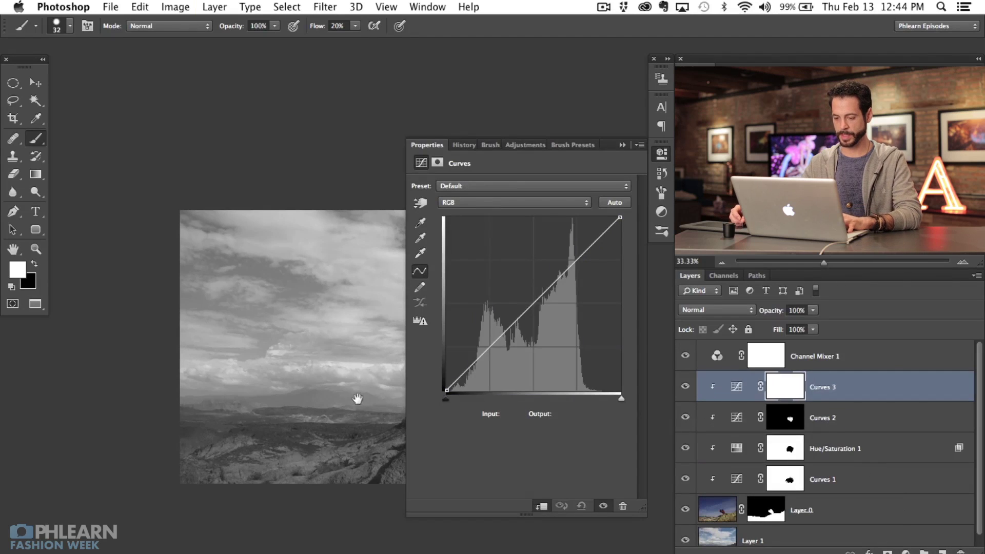
left_click_drag(358, 398, 315, 362)
left_click_drag(540, 304, 544, 306)
Step: Close the Curves settings and compare the foreground's brightness with and without the topmost Curves adjustment
left_click(688, 388)
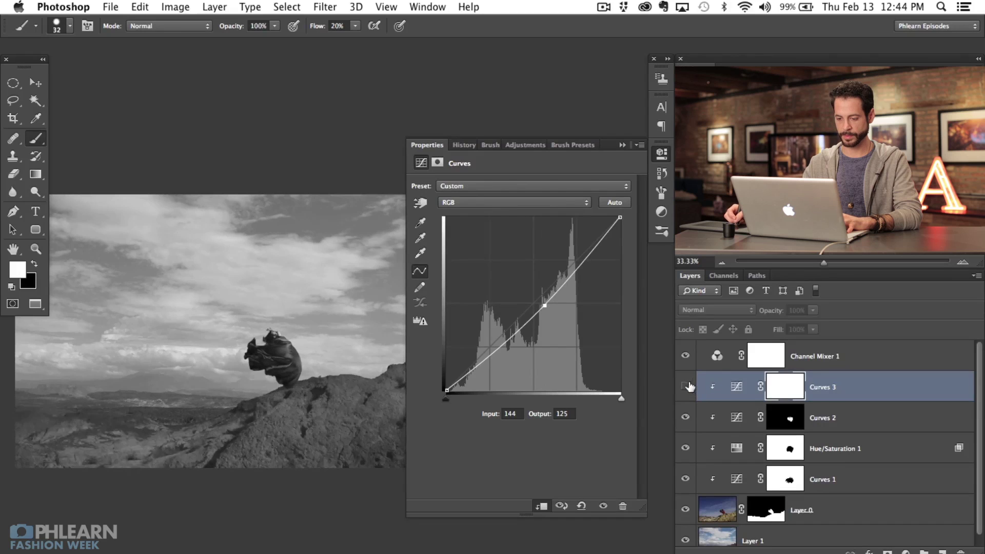
left_click(688, 387)
left_click(688, 388)
left_click(687, 388)
left_click(687, 388)
left_click(688, 388)
left_click(687, 388)
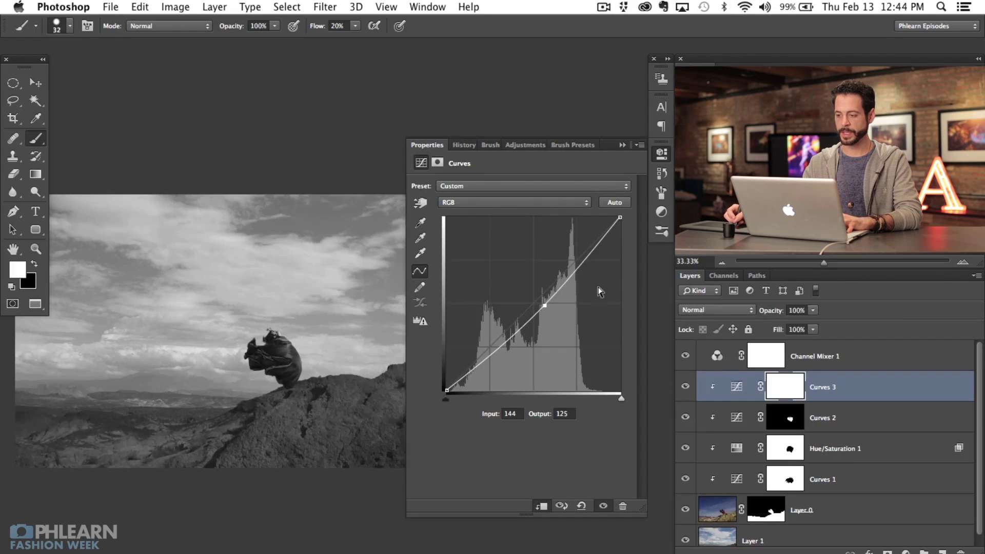
left_click(662, 163)
left_click_drag(374, 380, 575, 386)
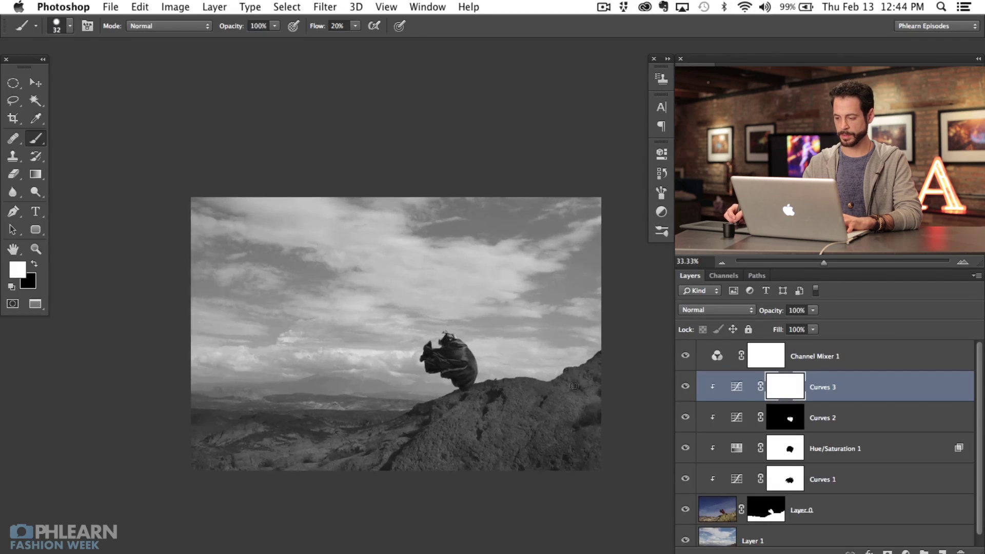
left_click(692, 387)
left_click(693, 386)
left_click(693, 387)
left_click(694, 387)
left_click(696, 387)
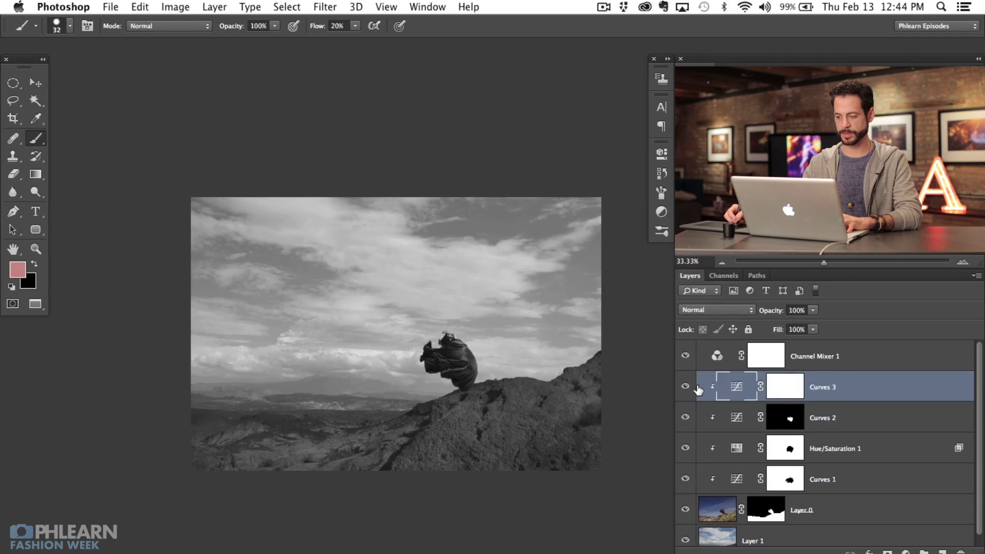
left_click(685, 390)
left_click(686, 389)
left_click(685, 390)
left_click(685, 390)
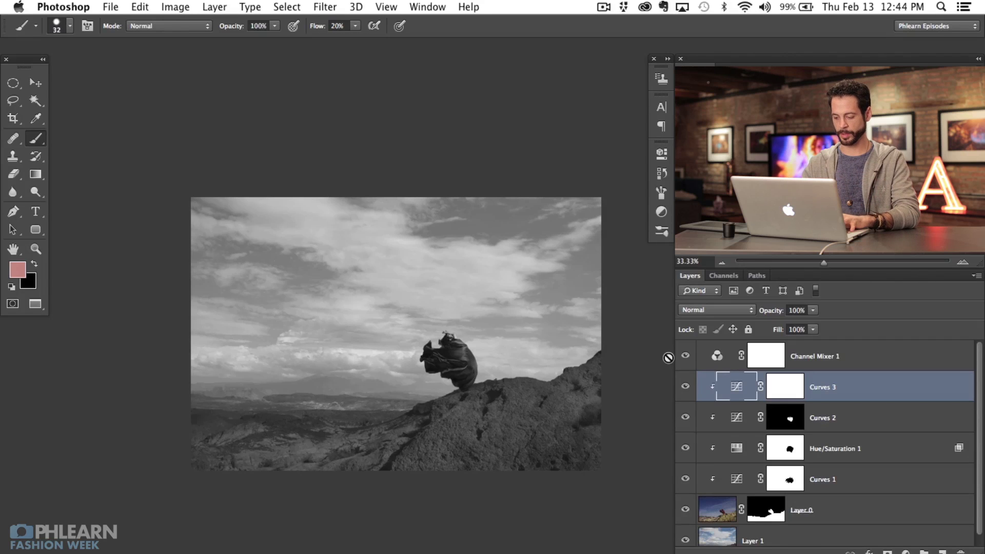
Step: Target Layer 0's mask and lasso the high rocky slope at the image's right edge, cutting across the rock from its ledge
key("super+1")
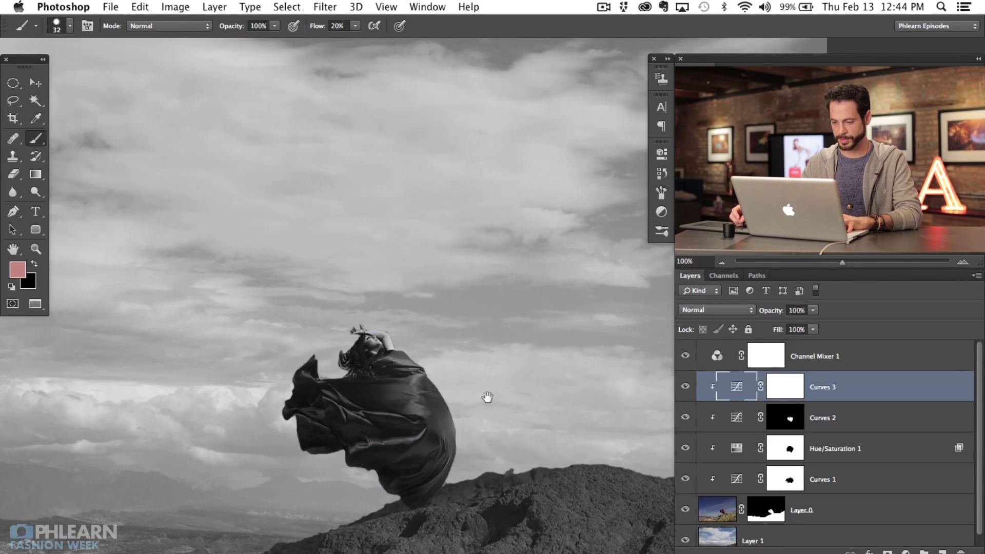
left_click_drag(487, 398, 395, 334)
key("super+equal")
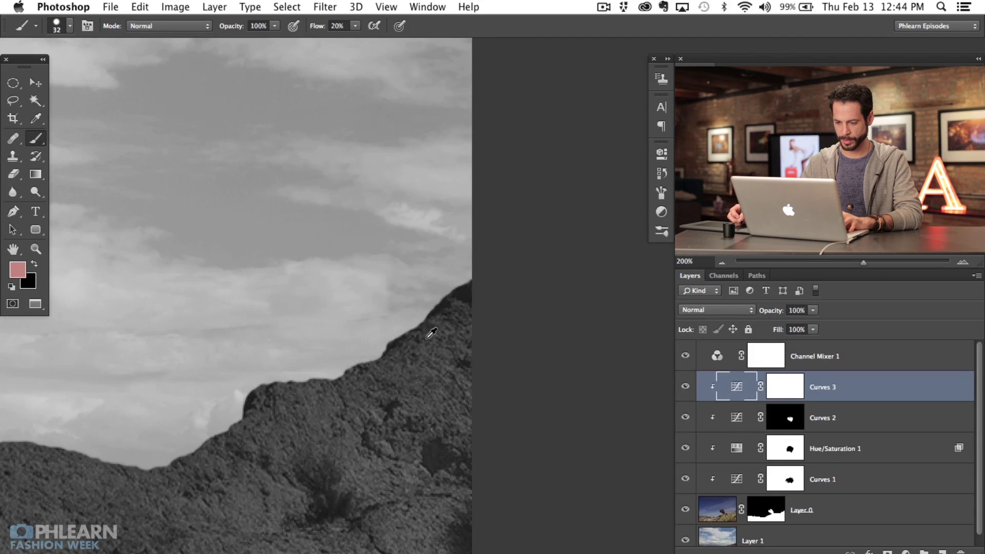
left_click(784, 506)
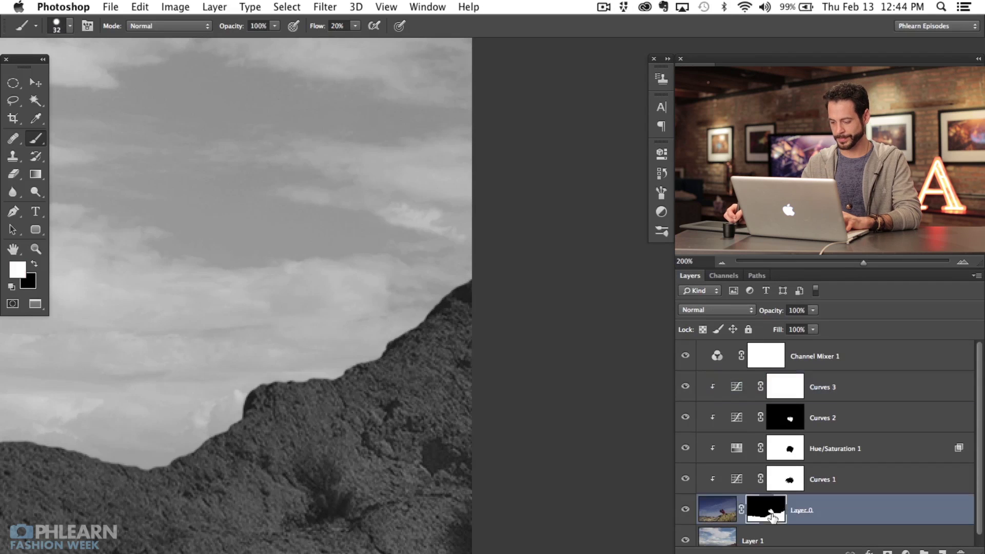
key("l")
left_click_drag(262, 444, 383, 397)
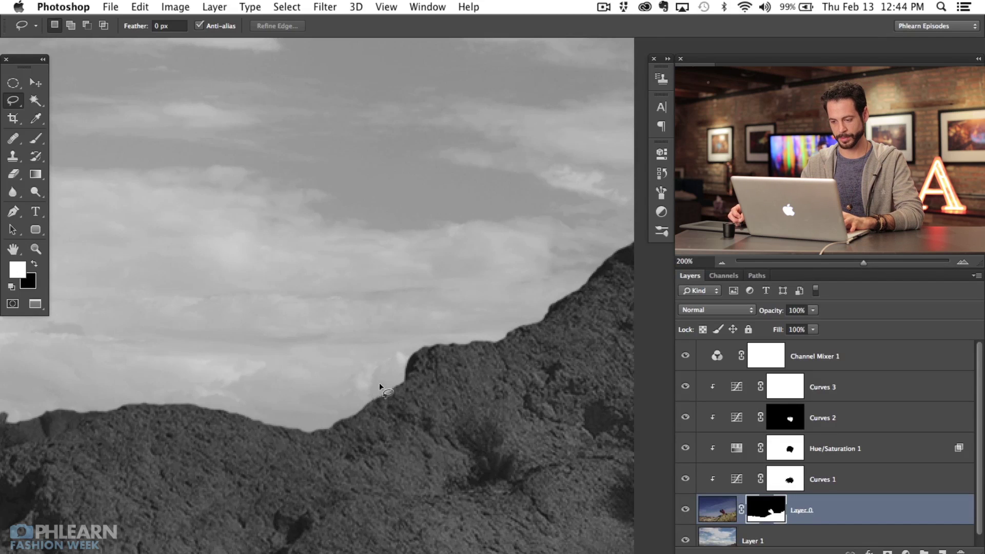
left_click_drag(383, 378, 421, 374)
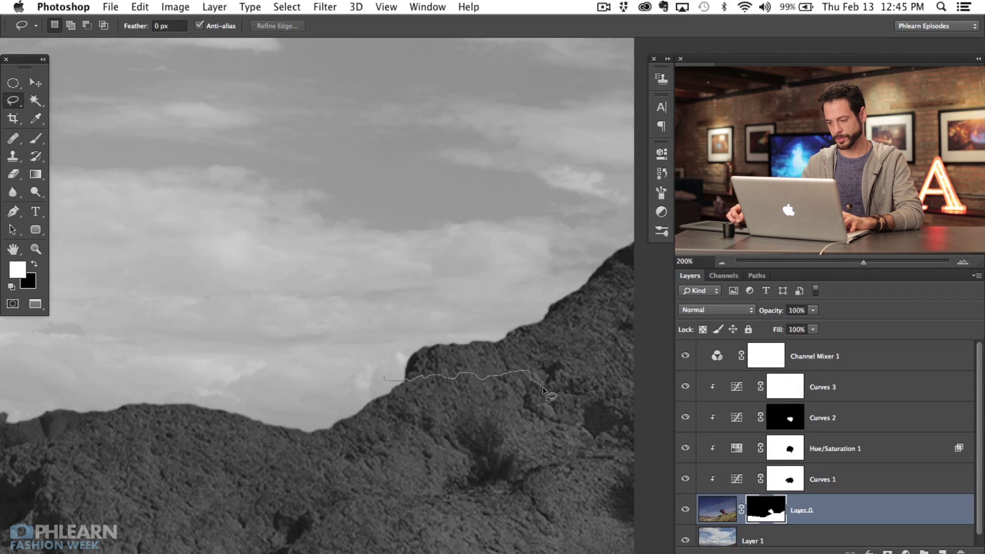
mouse_move(641, 393)
left_mouse_down()
mouse_move(650, 350)
mouse_move(613, 386)
mouse_move(563, 384)
mouse_move(461, 221)
mouse_move(237, 345)
left_mouse_up()
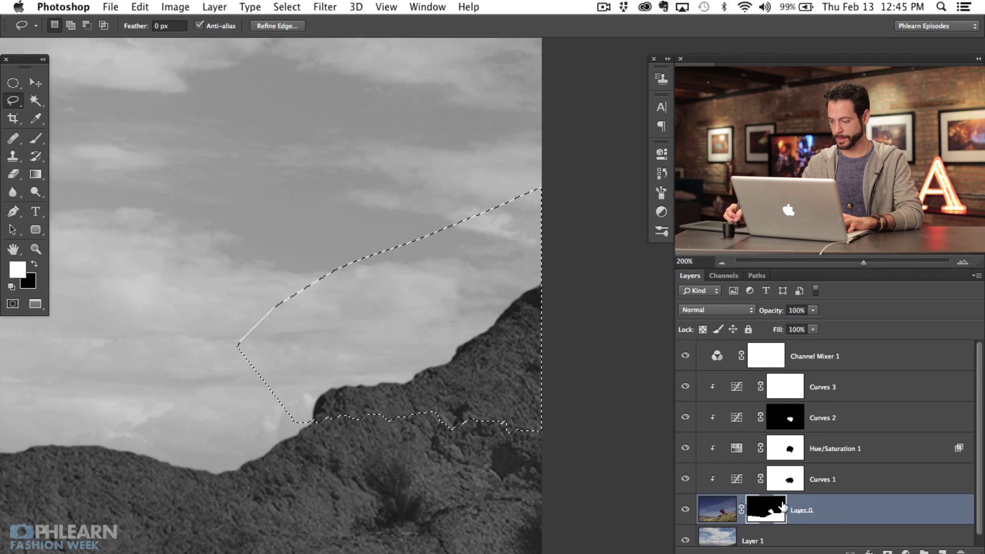
Step: Fill the selected slope with black at 100% opacity on Layer 0's mask and deselect
key("shift+BackSpace")
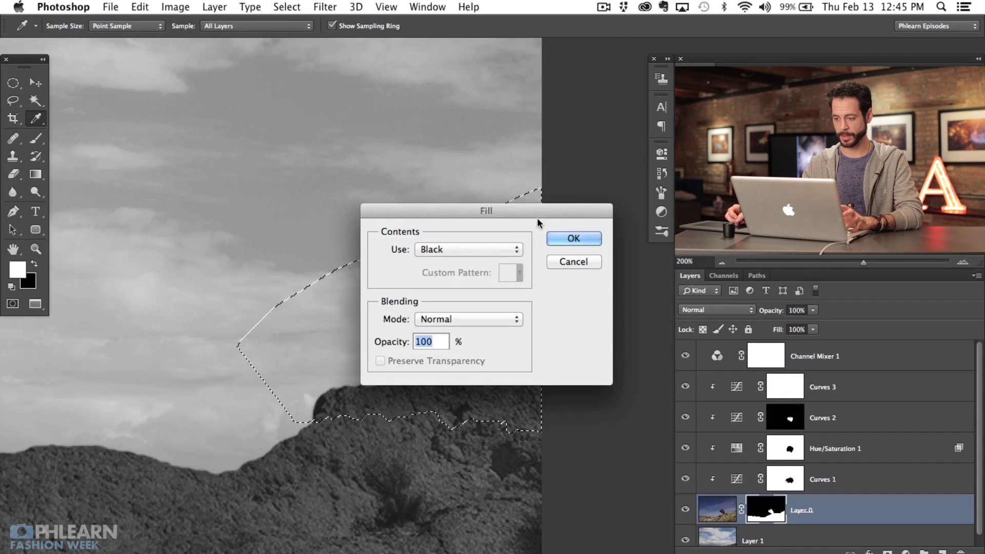
left_click_drag(537, 218, 533, 188)
left_click(569, 209)
key("l")
key("super+d")
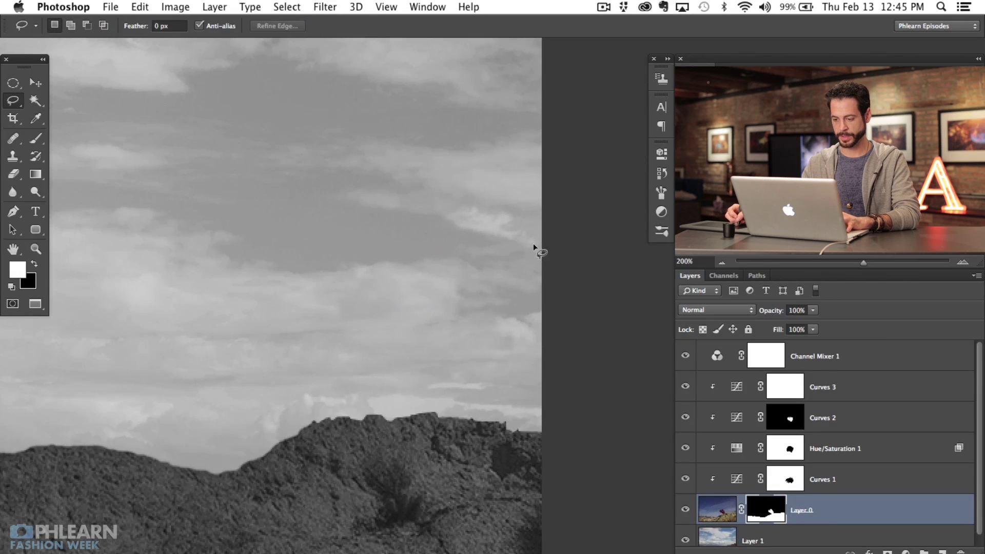
Step: Review the lowered ridge across the whole image and hide the monochrome Channel Mixer layer to return to colour
left_click_drag(255, 473, 301, 463)
key("super+minus")
key("super+minus")
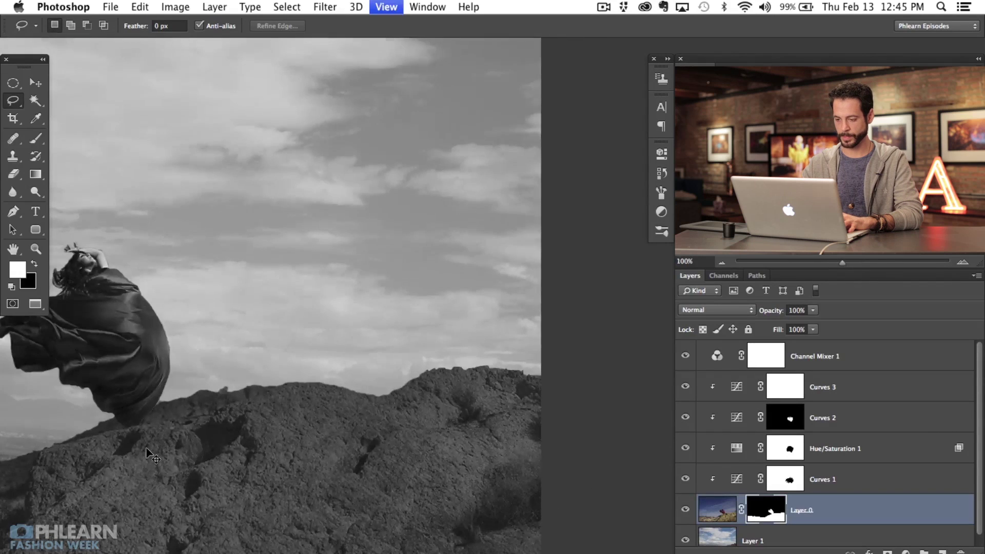
key("super+minus")
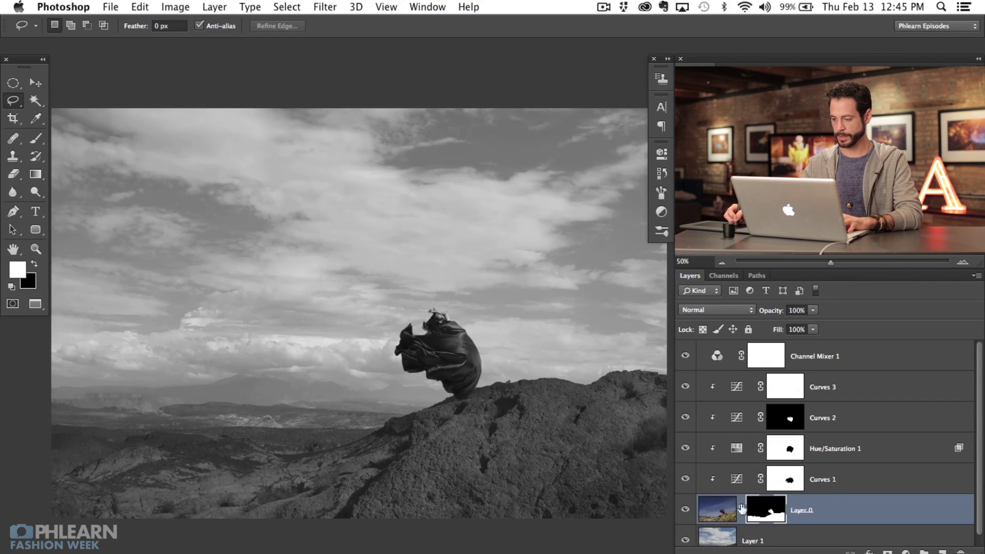
left_click(685, 356)
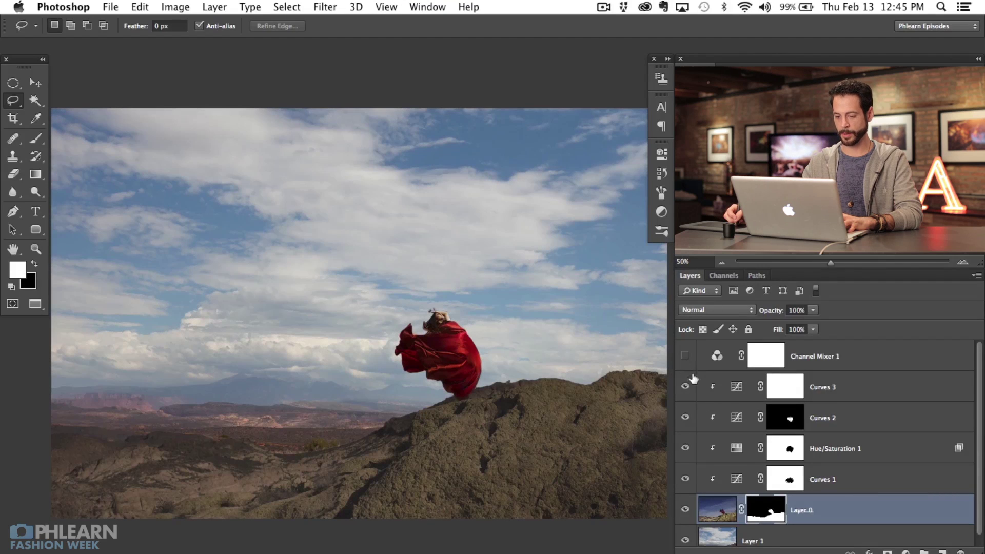
left_click(686, 357)
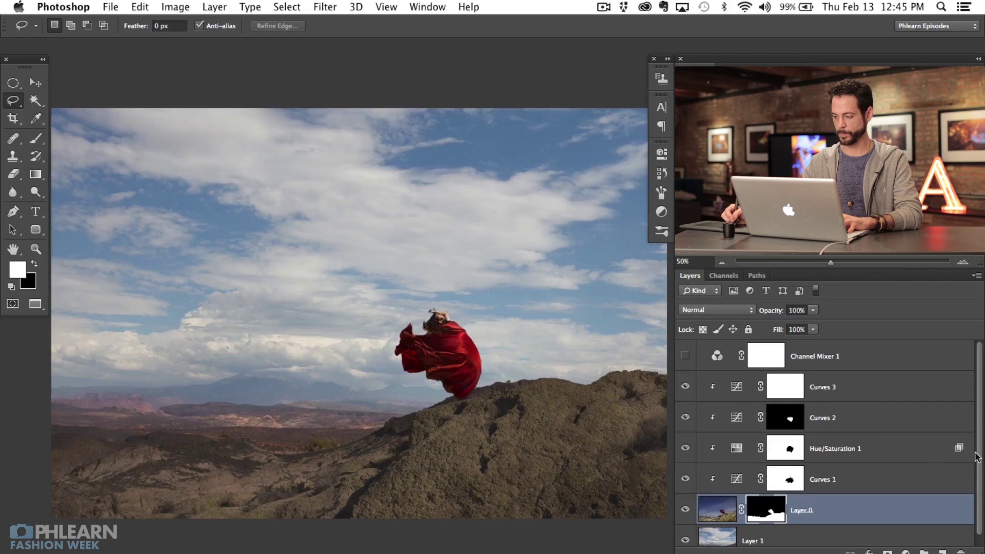
Step: Compare the composite with the original photo by toggling the Layer 1 background, Layer 0's mask and its clipped adjustments
scroll(719, 544, "down", 1)
left_click(686, 530)
left_click(685, 530)
left_click(768, 504, "shift")
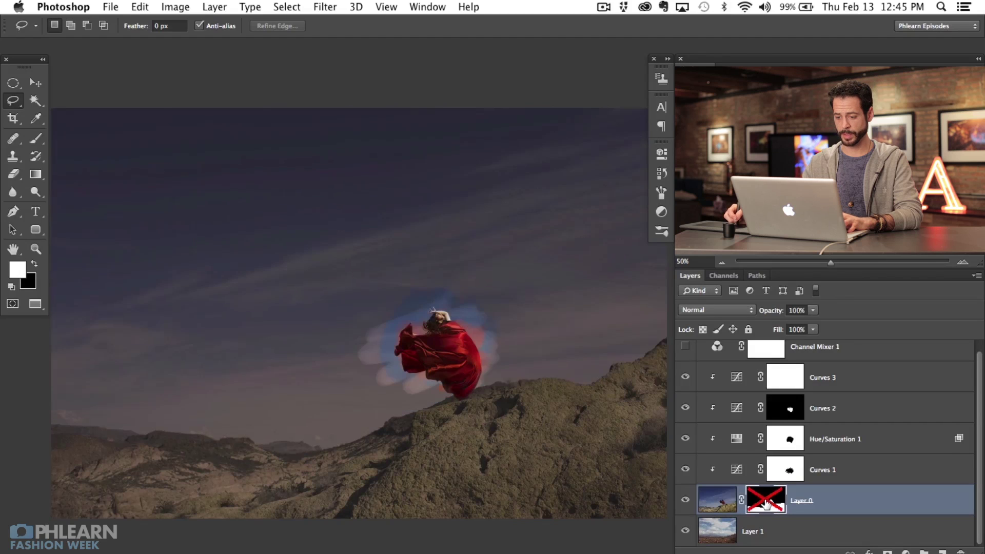
left_click(766, 504, "shift")
left_click(771, 506, "shift")
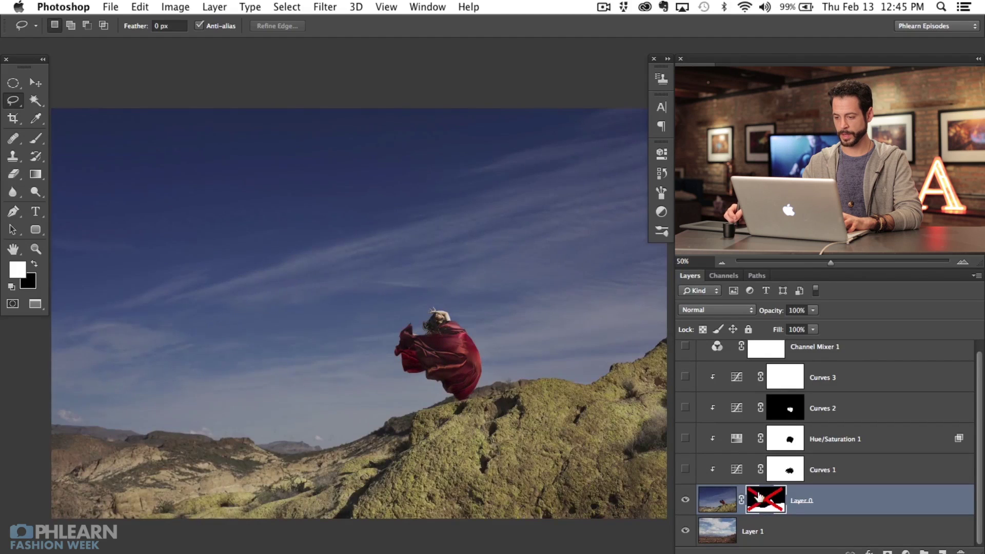
left_click(761, 499, "shift")
left_click(765, 500, "shift")
left_click(767, 498, "shift")
left_click(767, 498, "shift")
left_click(767, 499, "shift")
left_click(768, 498, "shift")
left_click(768, 495, "shift")
left_click(770, 497, "shift")
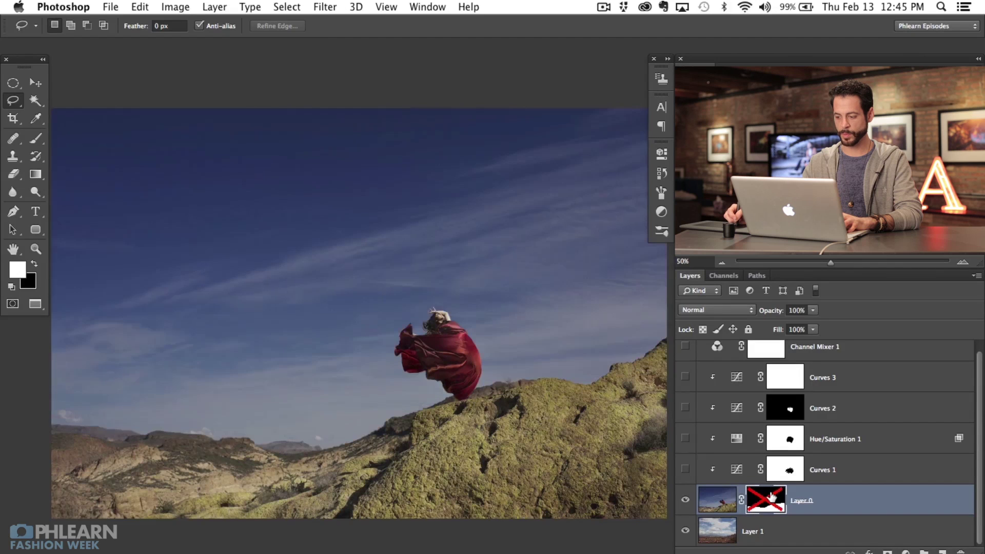
left_click(769, 496, "shift")
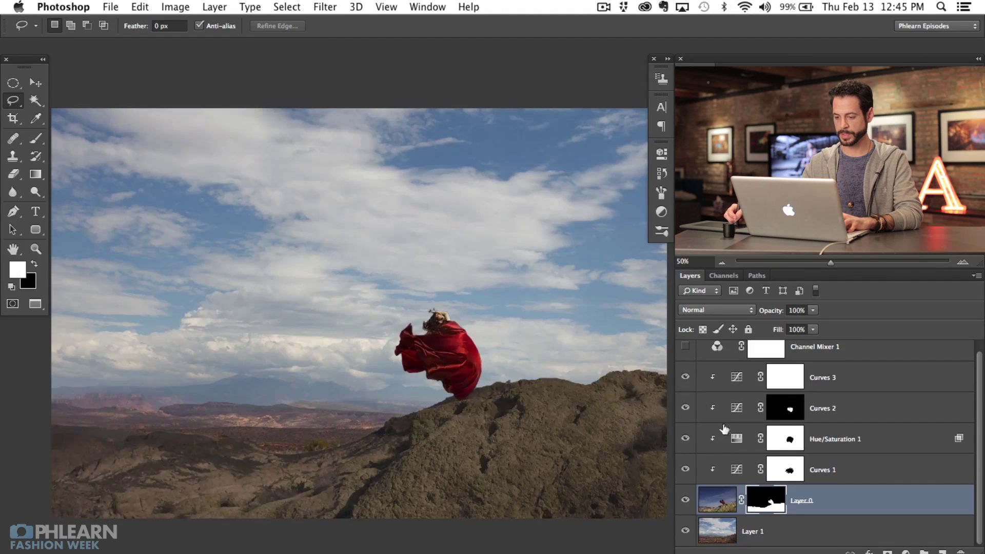
Step: Add a Curves adjustment directly above the Layer 1 background and darken its midtones, moving input 158 to output 125
left_click(778, 526)
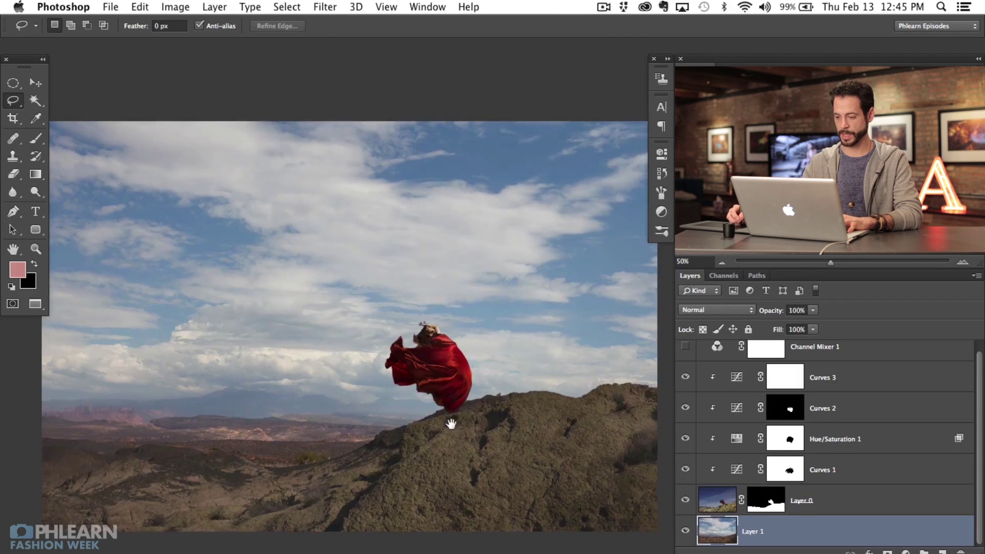
left_click(905, 551)
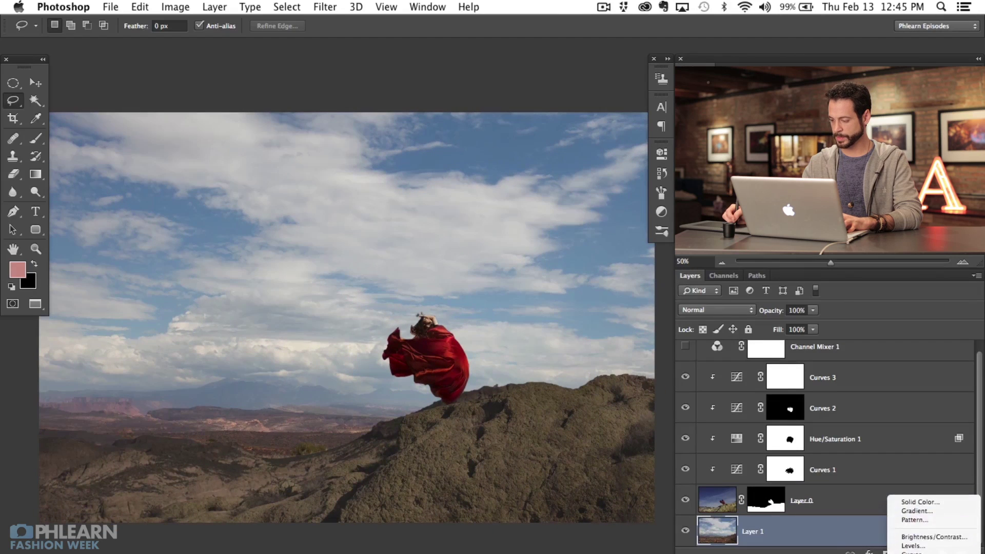
left_click(912, 549)
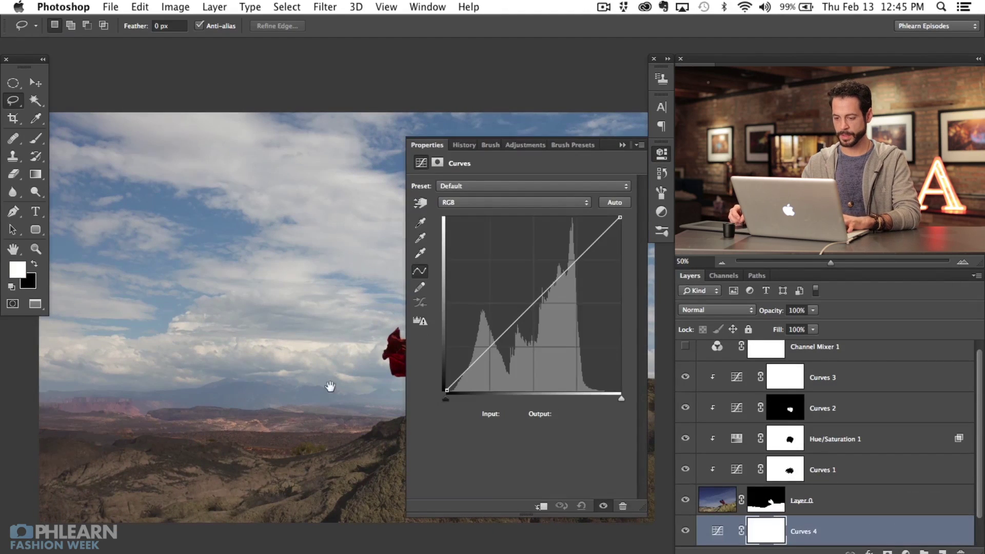
left_click_drag(330, 387, 260, 367)
key("super+minus")
left_click_drag(386, 414, 245, 419)
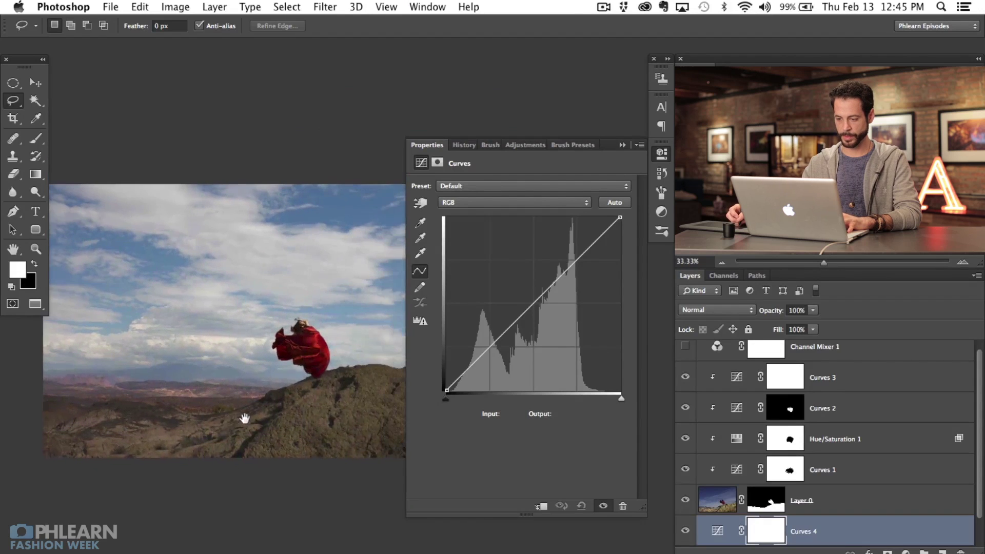
left_click_drag(538, 298, 554, 305)
Step: Invert the background Curves mask to black, draw a white-to-transparent gradient from the sky's top to the horizon, and compare the effect
key("super+i")
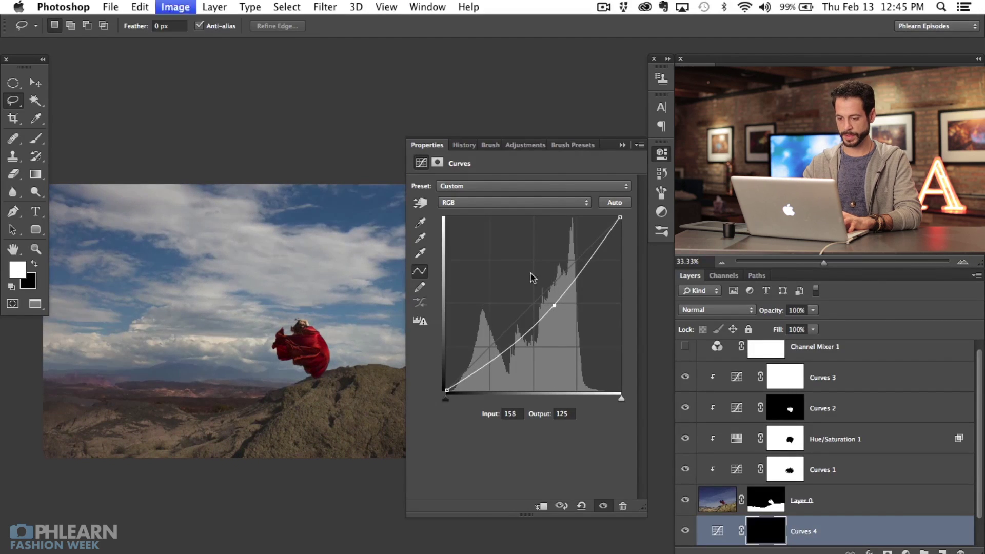
left_click(661, 153)
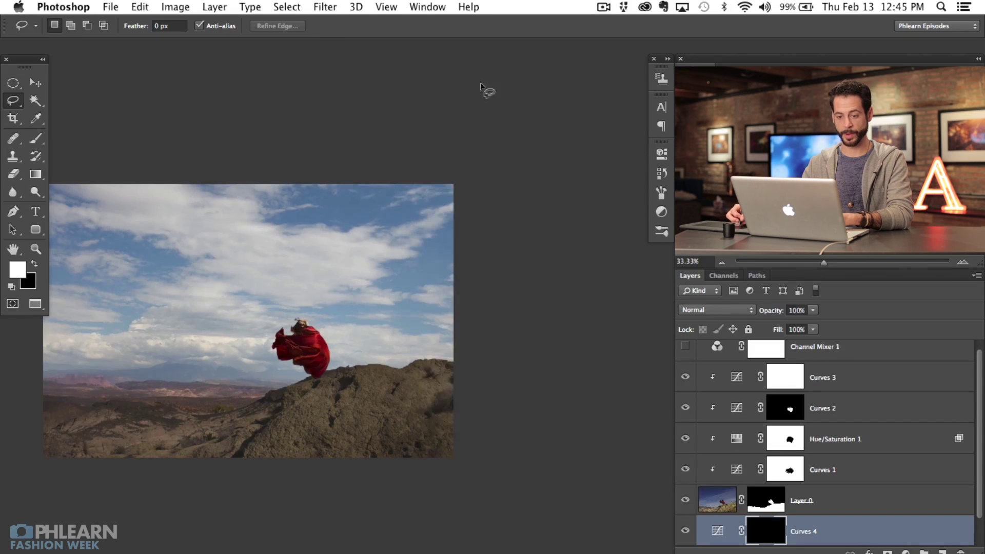
key("g")
left_click_drag(219, 222, 288, 212)
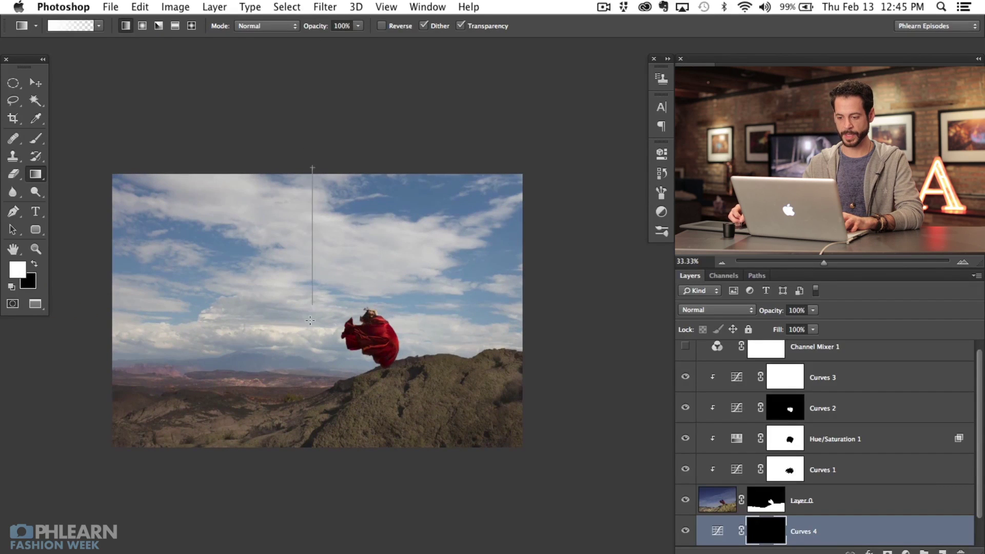
left_click_drag(306, 376, 308, 380)
left_click(685, 530)
left_click(685, 531)
left_click(685, 531)
left_click(685, 531)
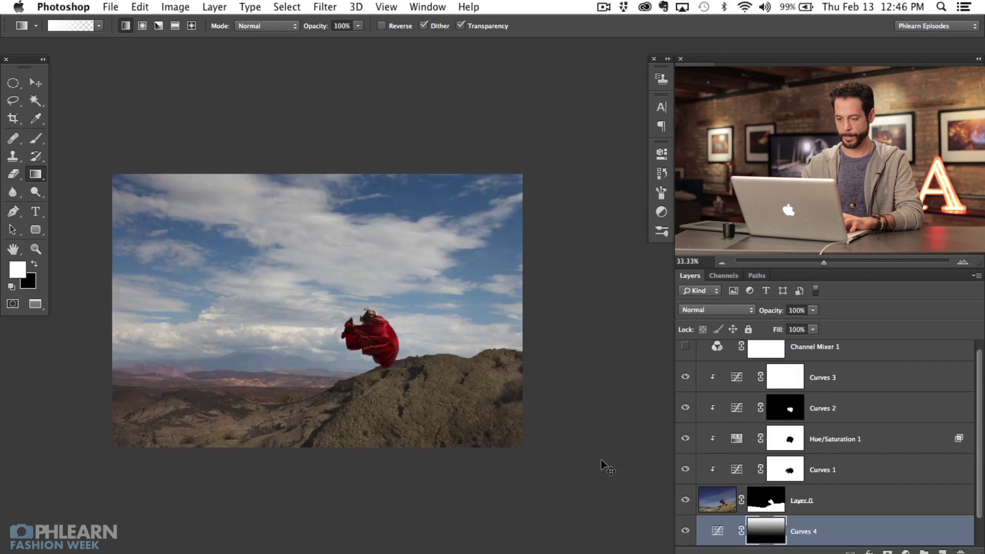
Step: Check the effect of the Curves 3 layer on the foreground and lower its opacity to 84%
key("super+plus")
left_click_drag(328, 462, 447, 467)
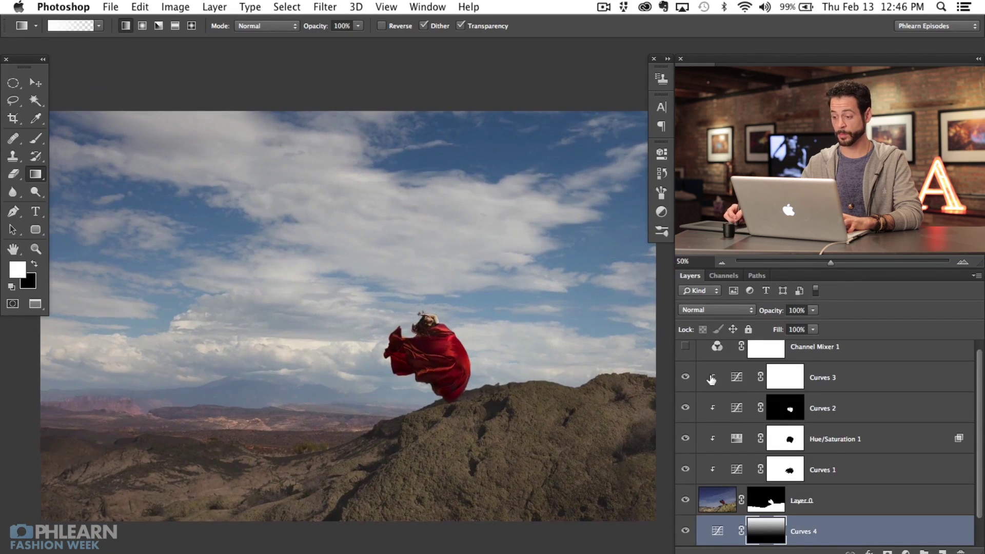
left_click(686, 379)
left_click(685, 379)
left_click(686, 378)
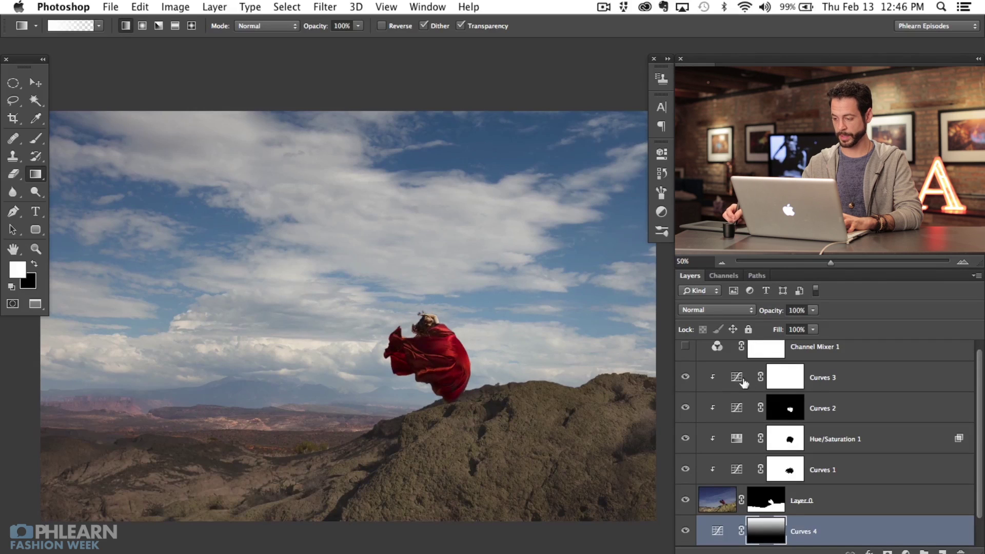
left_click(743, 382)
left_click(771, 310)
Step: Compare the foreground with and without Curves 1, reduce that layer's opacity to about 81%, and select Curves 3
left_click(686, 469)
left_click(685, 469)
left_click(825, 473)
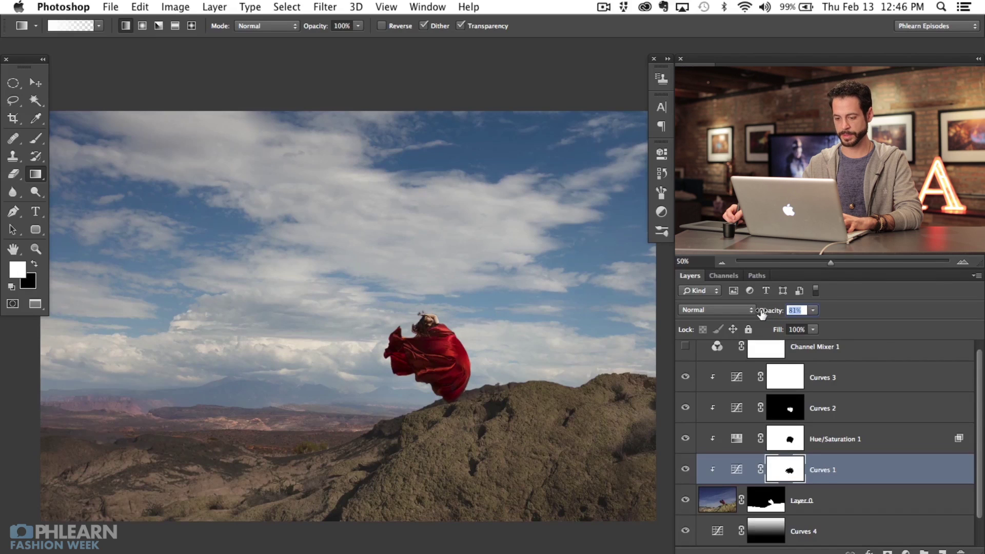
left_click_drag(760, 314, 763, 314)
left_click(848, 385)
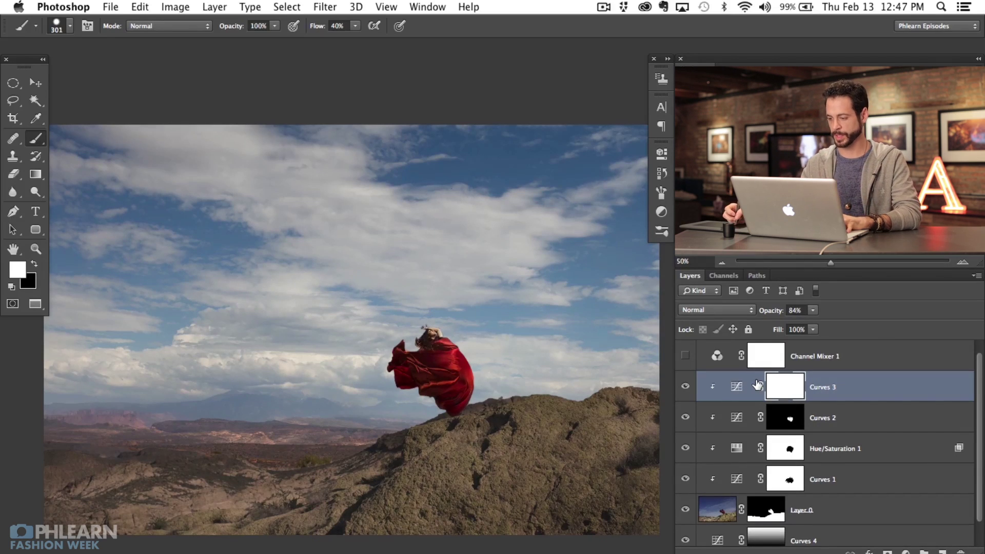
Step: Add a Hue/Saturation adjustment above Curves 3, clip it to the foreground layer, and lower its saturation to -25
left_click(892, 552)
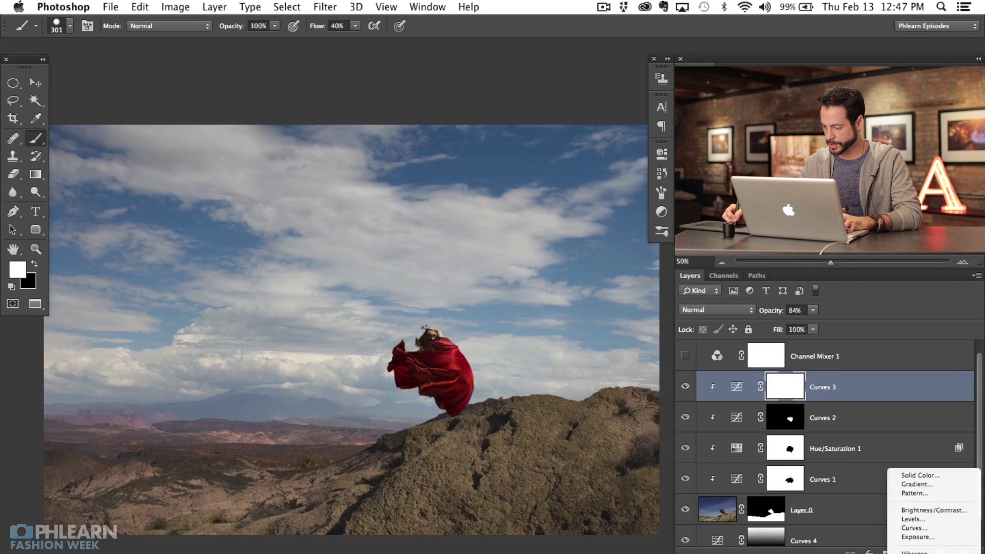
left_click(940, 551)
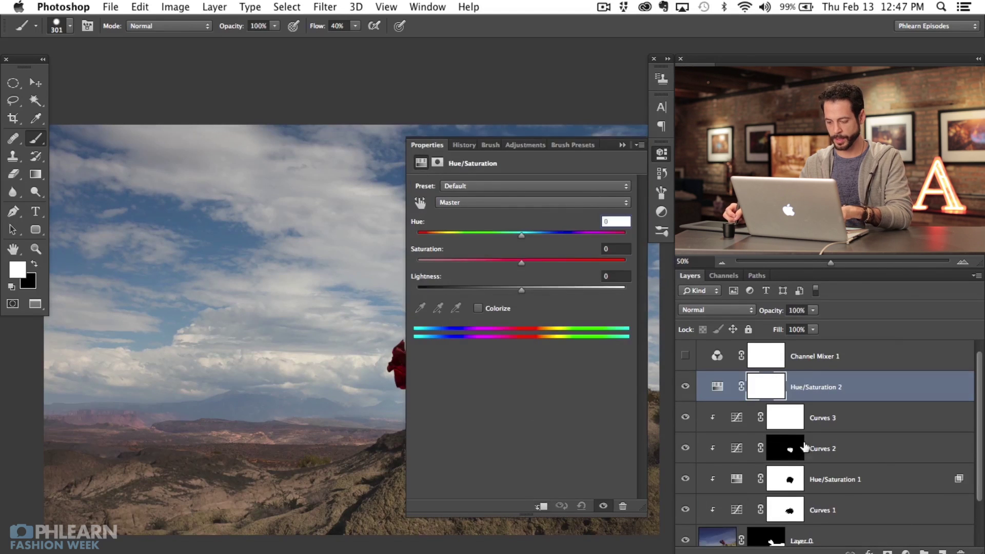
left_click_drag(349, 395, 154, 393)
left_click_drag(502, 260, 495, 265)
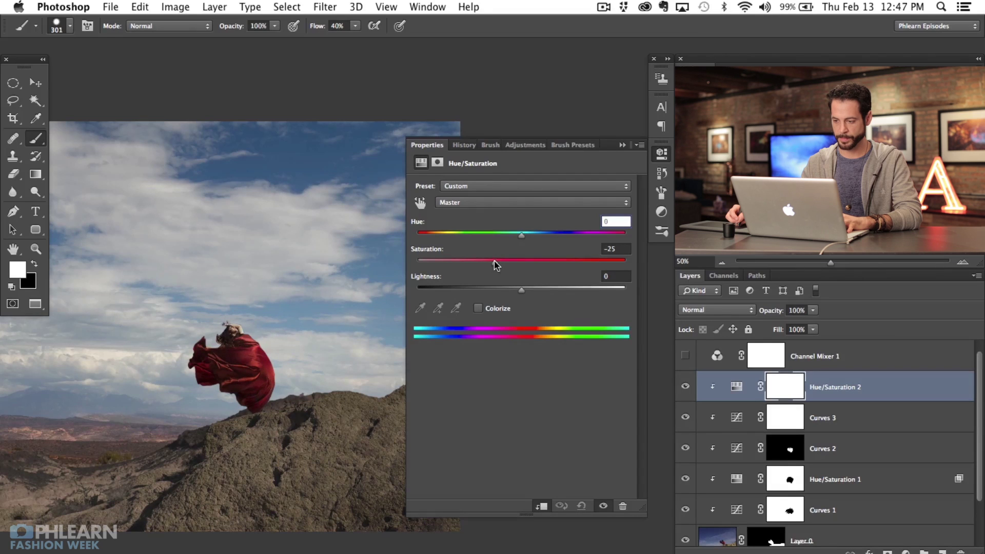
left_click(661, 154)
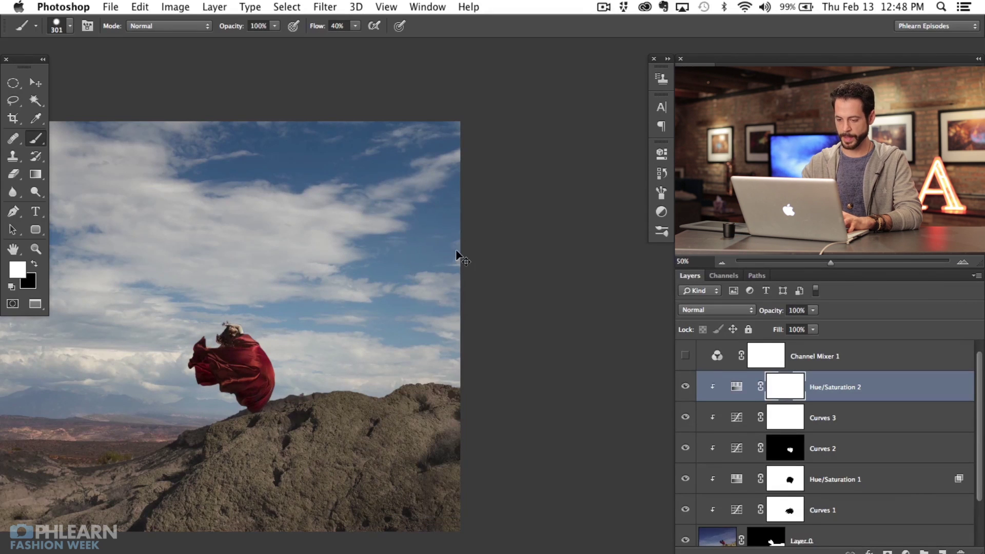
Step: Invert the Hue/Saturation 2 mask to black, paint white over the foreground rocks, and compare the image with and without the adjustment
key("super+i")
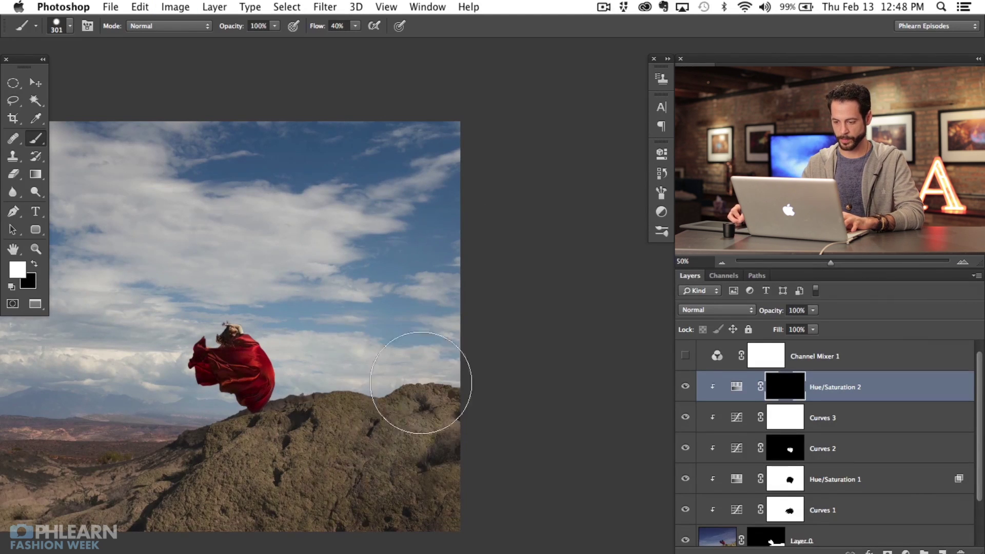
mouse_move(226, 474)
left_mouse_down()
mouse_move(229, 455)
mouse_move(273, 445)
mouse_move(271, 455)
mouse_move(247, 453)
left_mouse_up()
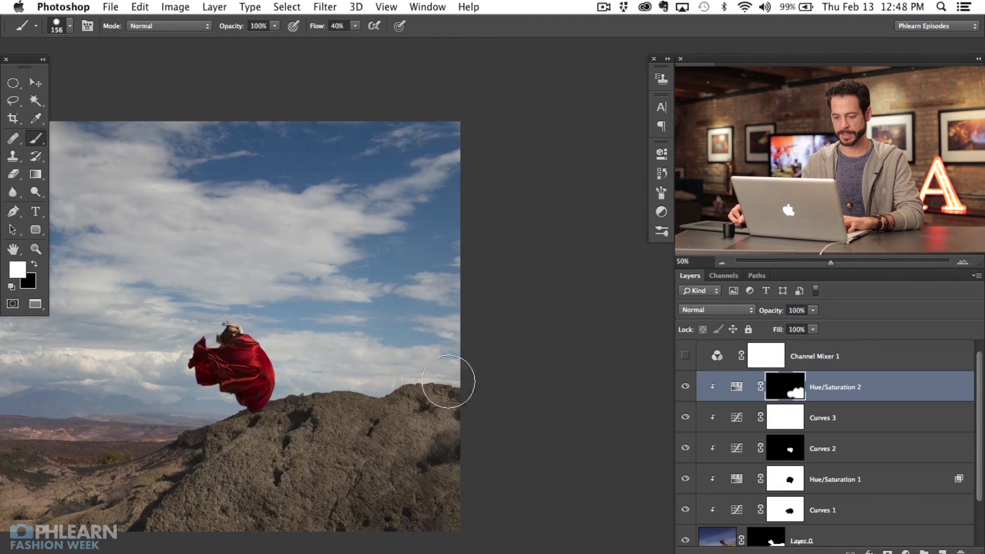
scroll(259, 535, "left", 5)
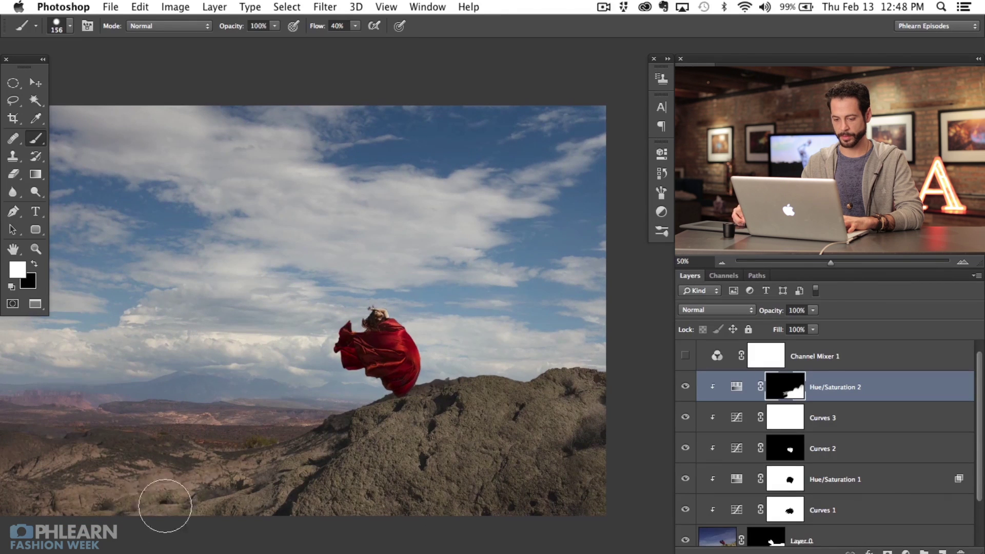
left_click(685, 389)
left_click(685, 388)
left_click(685, 387)
left_click(686, 387)
left_click(685, 388)
left_click(685, 388)
left_click_drag(489, 440, 528, 466)
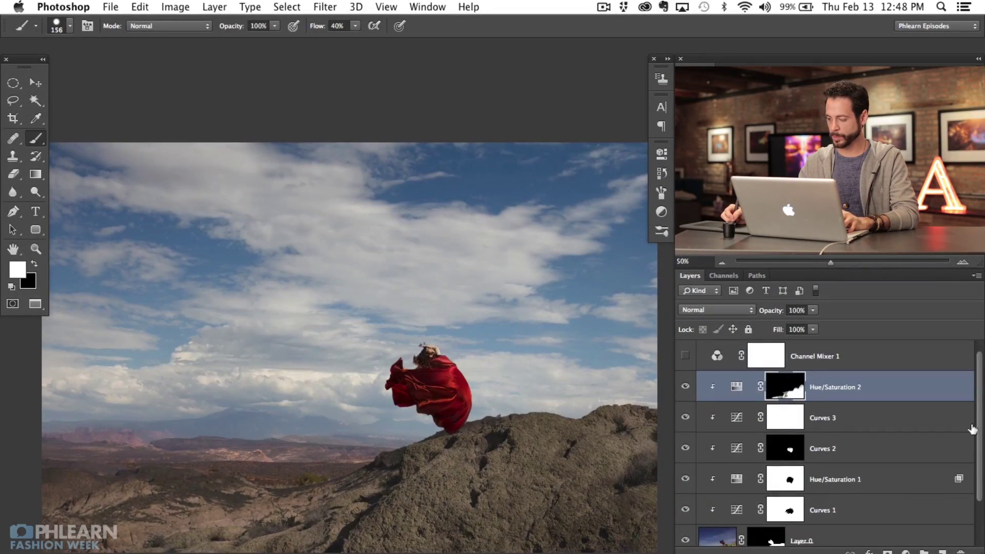
Step: Group the foreground layers from Hue/Saturation 2 down to Layer 0 and check the image with the group hidden and shown
left_click_drag(982, 420, 981, 435)
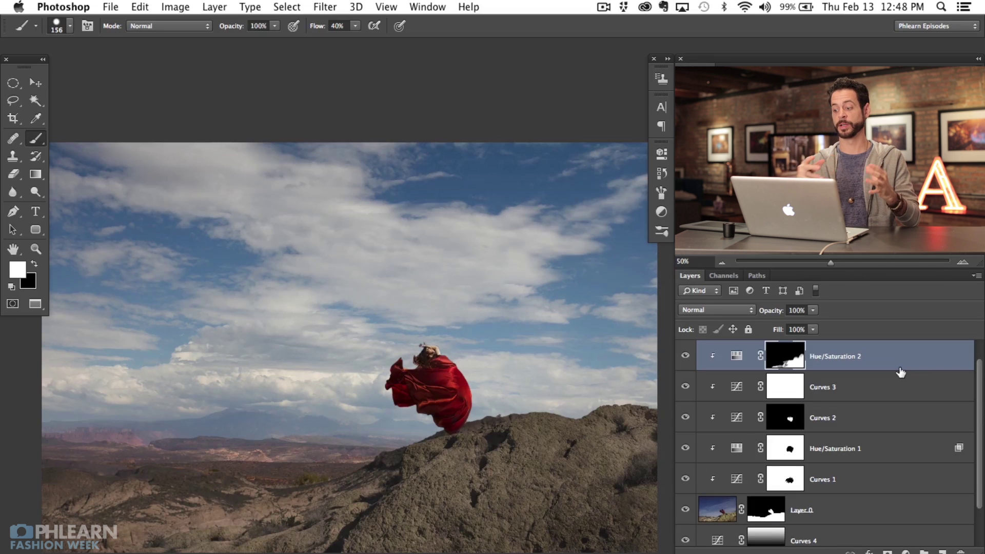
left_click(858, 509, "shift")
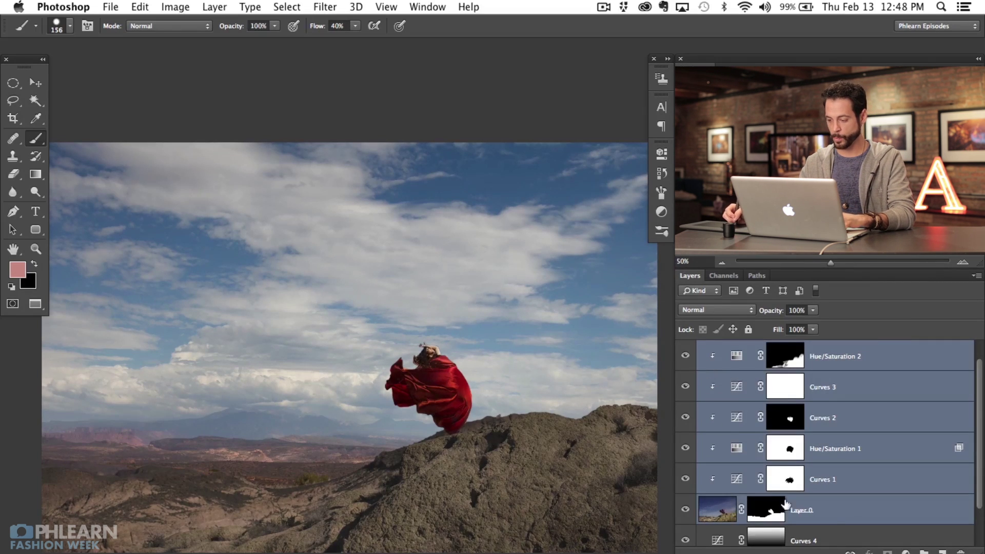
key("super+g")
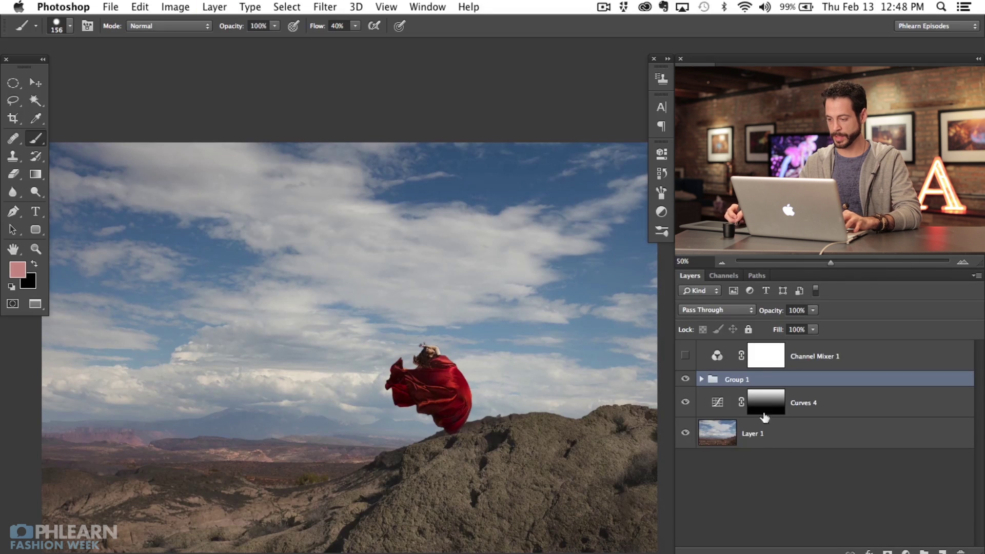
left_click(685, 380)
left_click(685, 379)
left_click(685, 380)
left_click(685, 379)
left_click(684, 380)
left_click(684, 381)
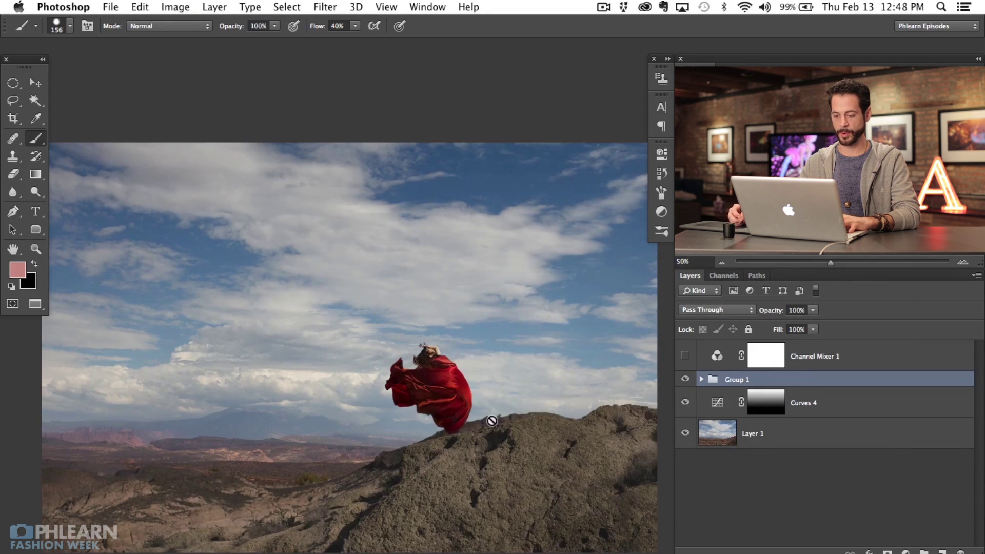
Step: Group the background layers Curves 4 and Layer 1
left_click(823, 410)
left_click(824, 444, "shift")
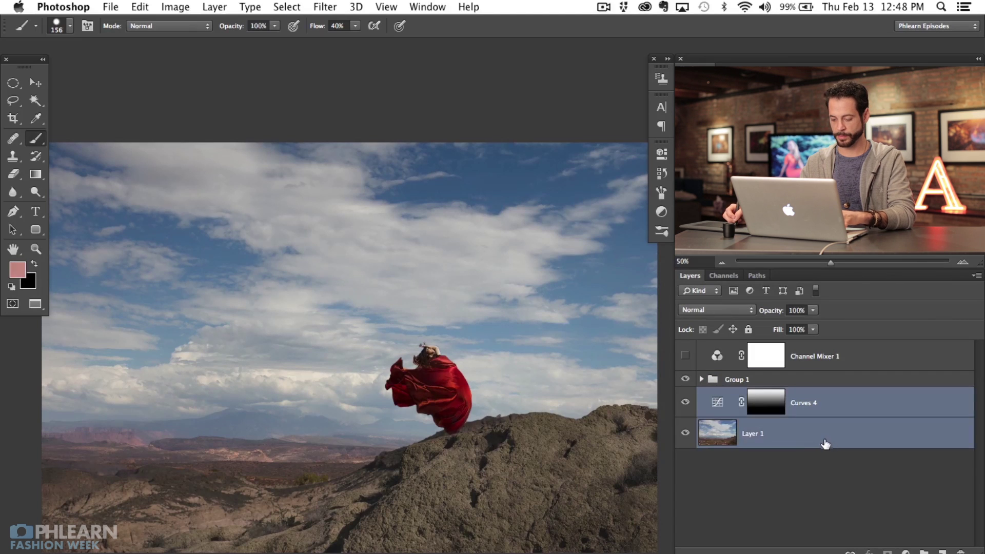
key("super+g")
Step: Add a Color Balance adjustment above Group 1 and shift its shadows toward blue by +10
left_click(797, 380)
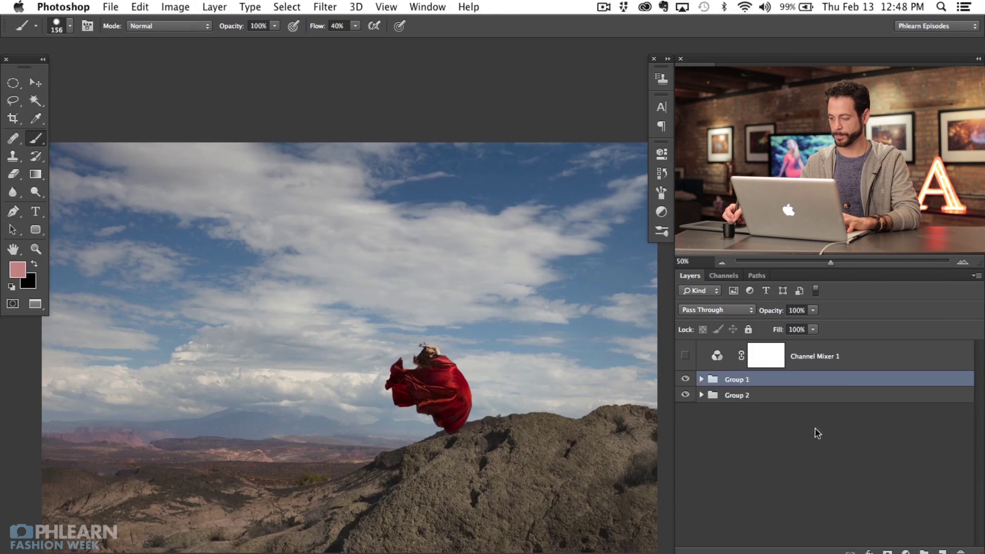
left_click(906, 552)
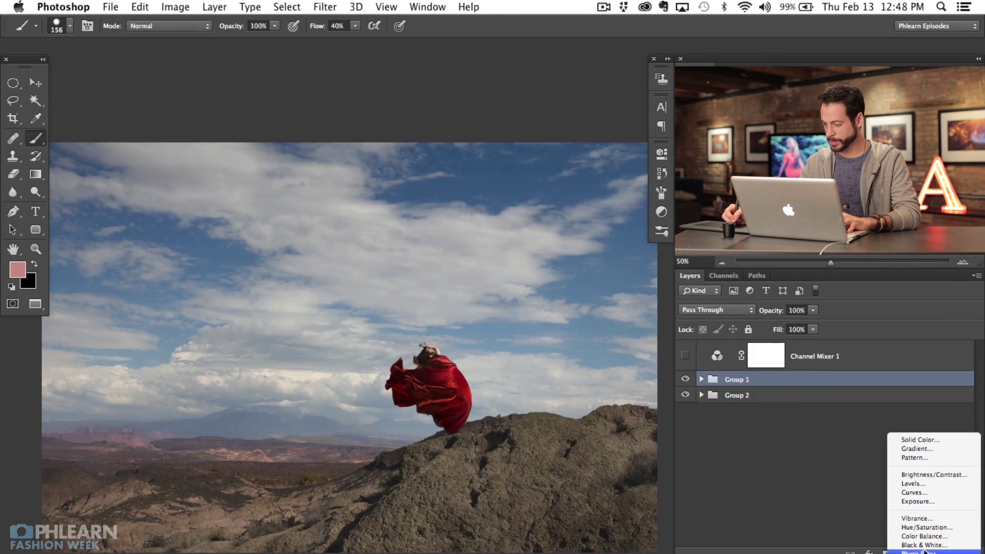
left_click(931, 536)
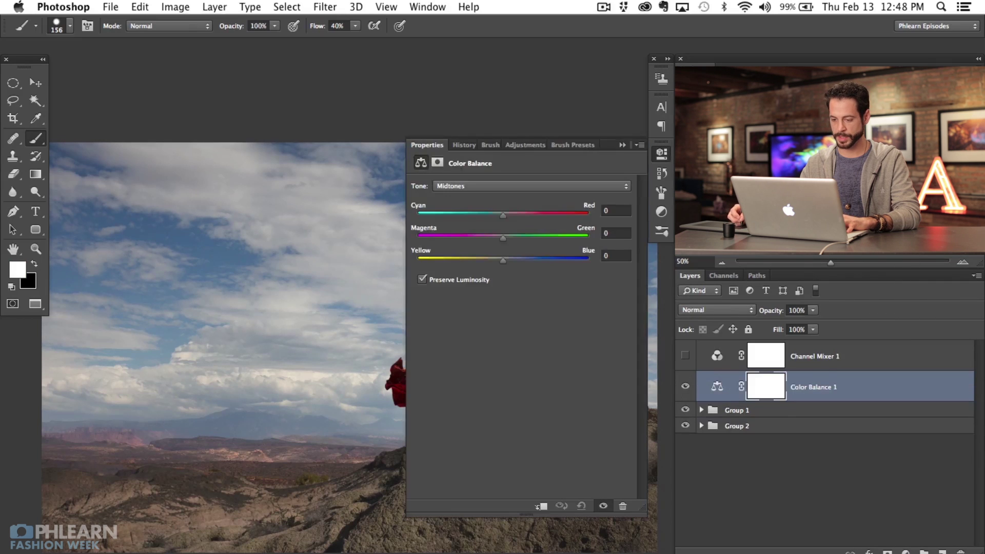
scroll(231, 400, "right", 5)
left_click(498, 186)
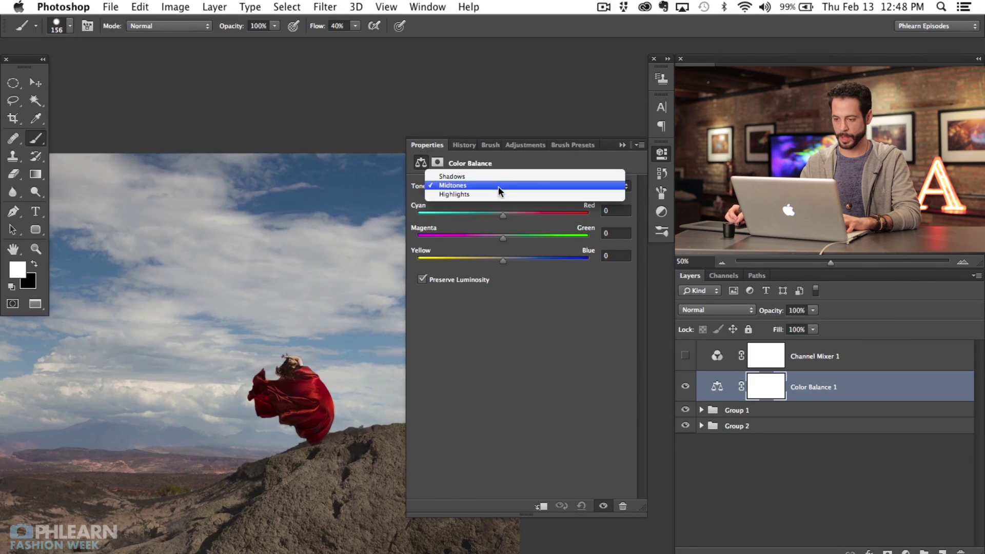
left_click(498, 174)
left_click_drag(503, 260, 512, 262)
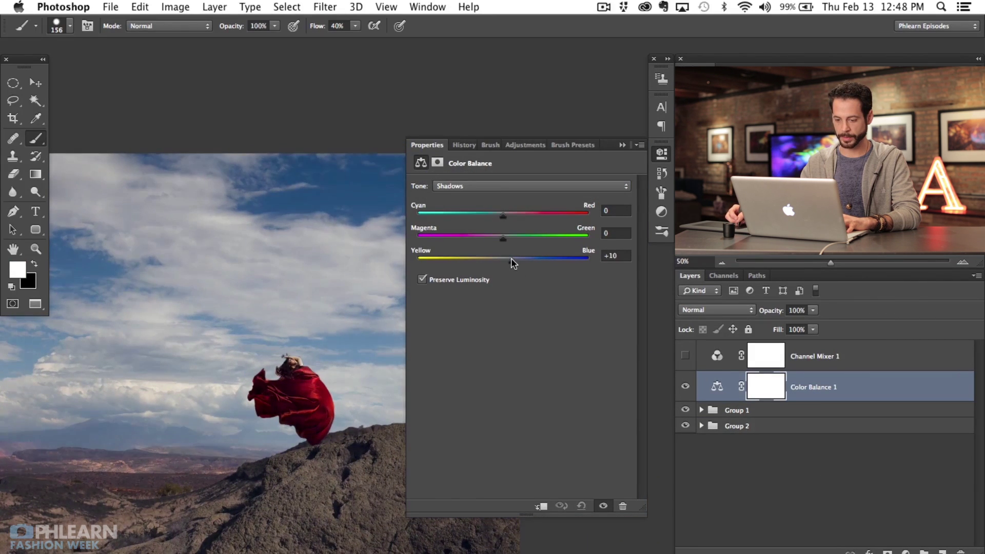
Step: Set the Color Balance midtones to +11 red and -13 toward yellow, and compare the image with and without the adjustment
left_click(500, 186)
left_click(500, 193)
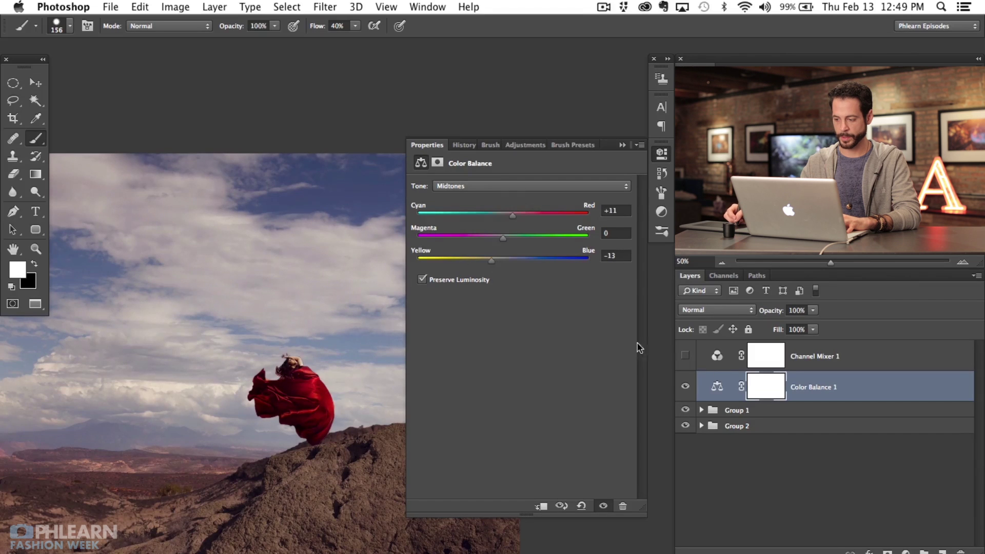
left_click(685, 387)
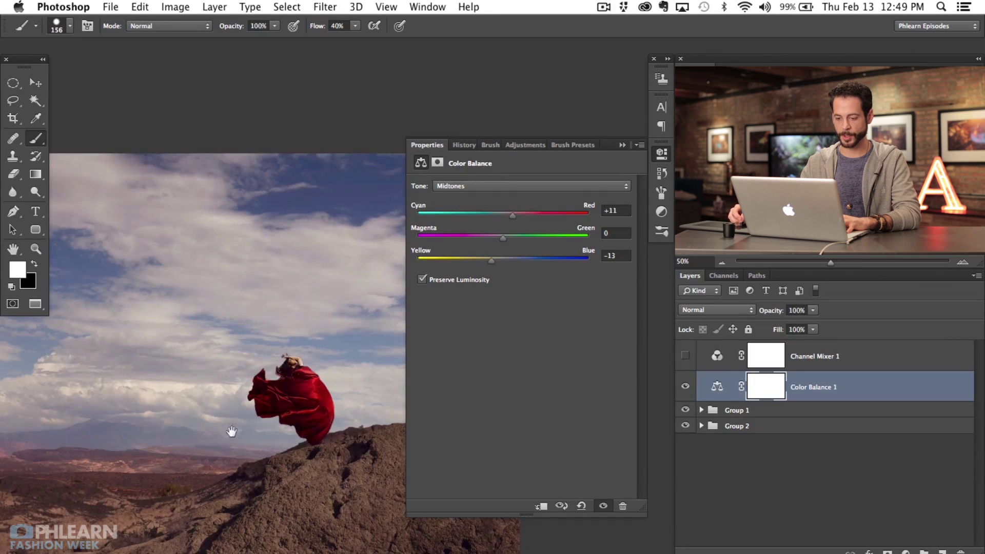
left_click(665, 156)
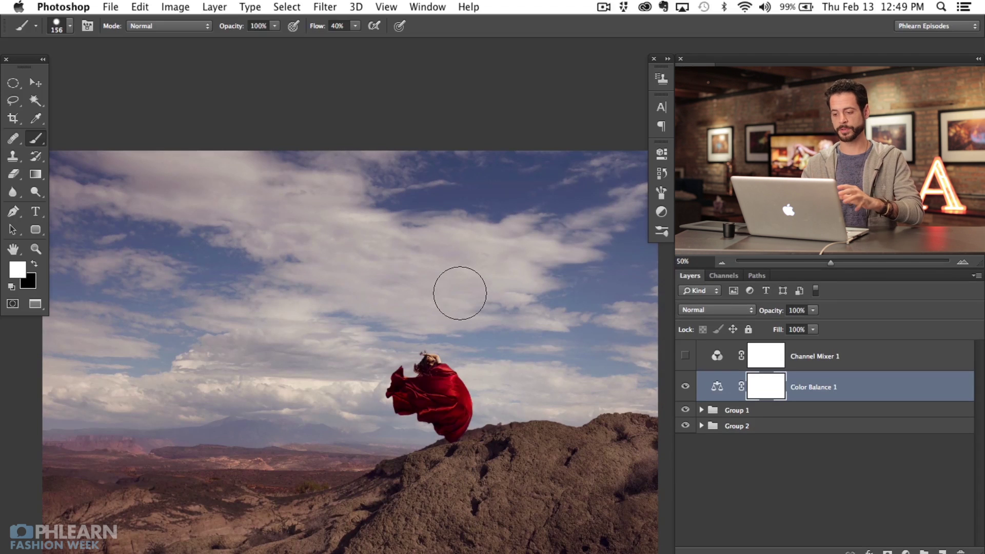
left_click(686, 394)
left_click(686, 394)
left_click(686, 394)
left_click(685, 387)
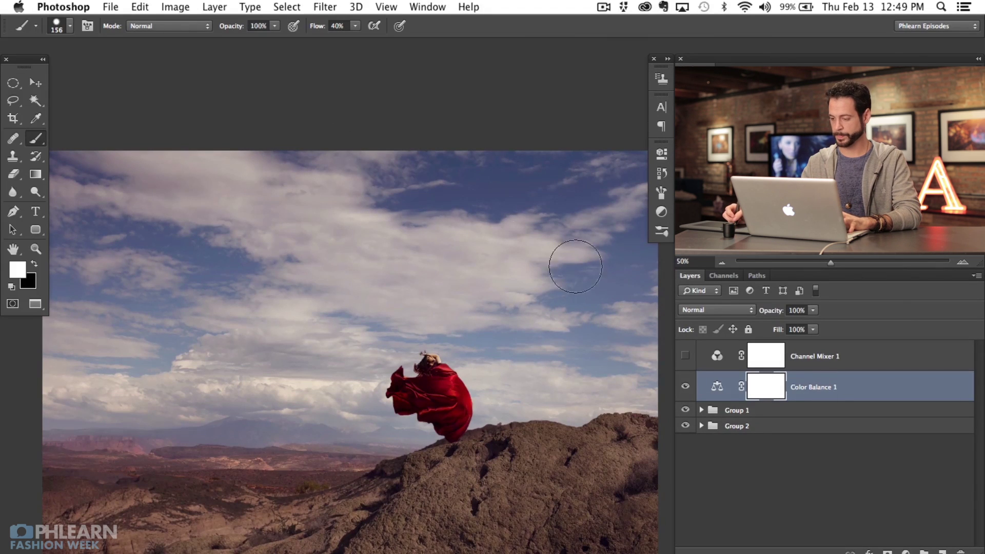
Step: Add a Levels adjustment above Color Balance 1 and set the blue channel's output levels to 15 and 215
left_click(906, 551)
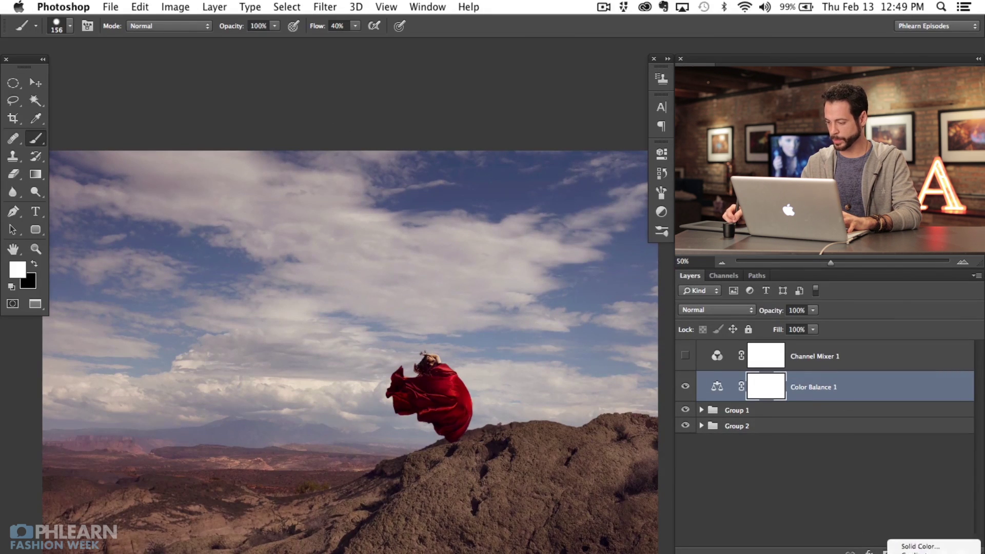
left_click(908, 537)
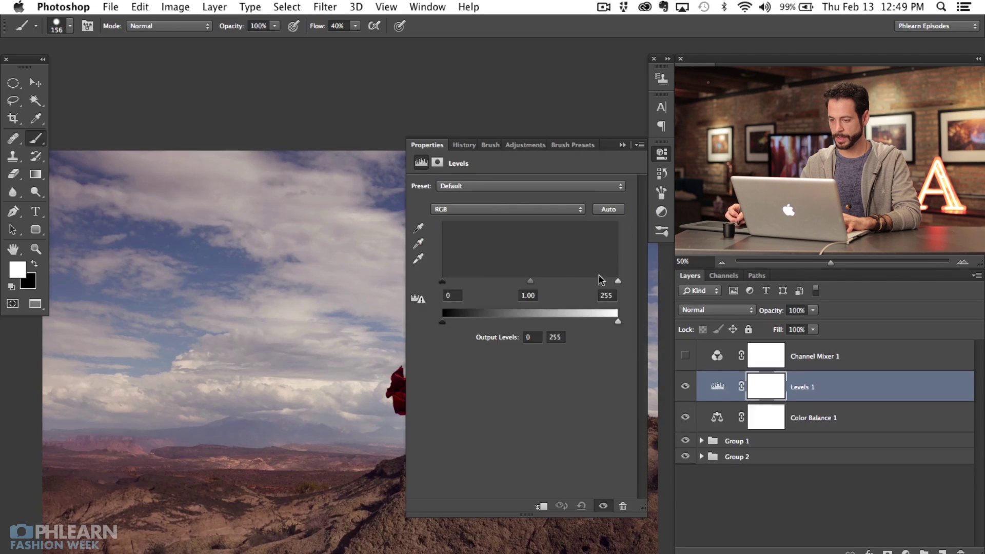
left_click(508, 208)
left_click(508, 232)
left_click_drag(321, 364, 182, 343)
left_click_drag(301, 391, 270, 400)
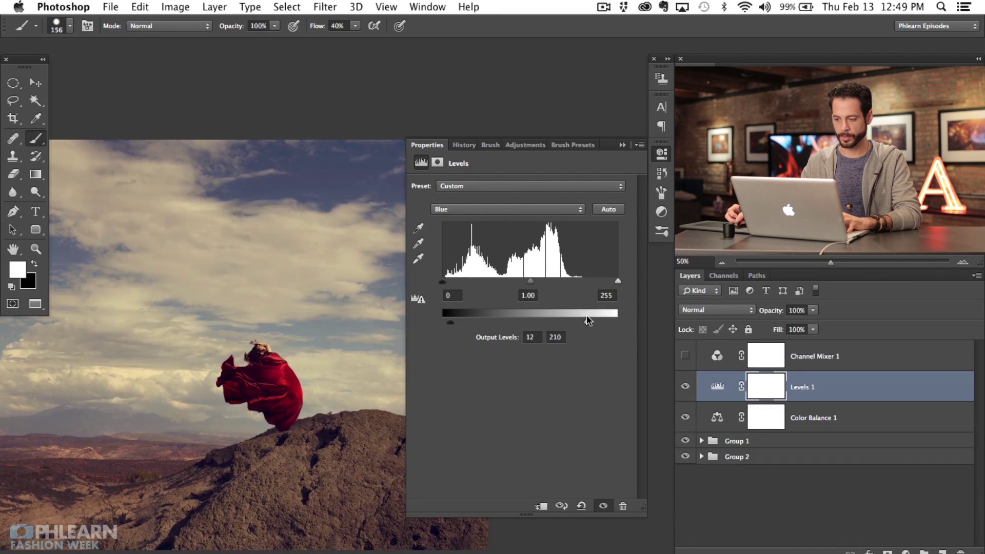
left_click_drag(593, 316, 592, 323)
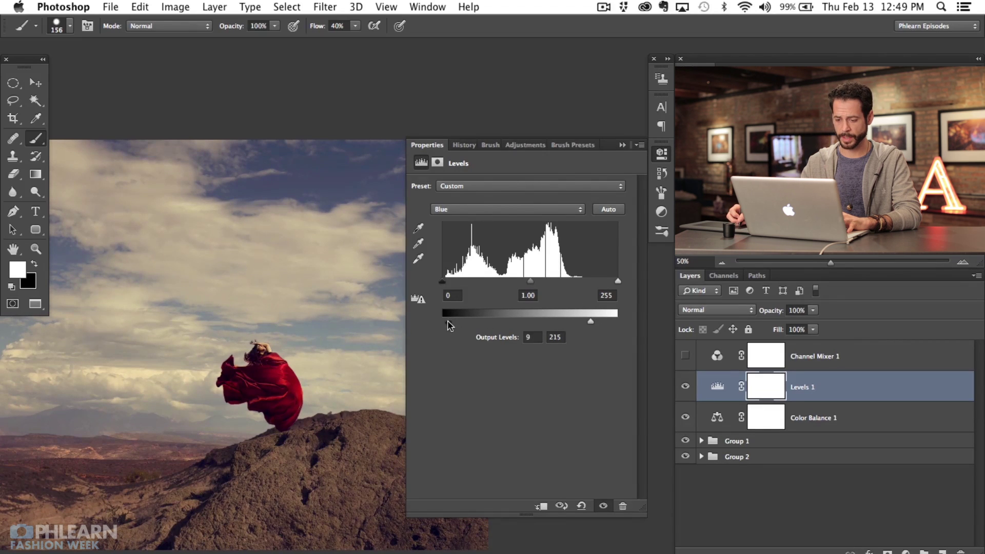
Step: Adjust the red channel's midtone in Levels 1 to about 1.03 and review the toned image
left_click(482, 209)
left_click(487, 191)
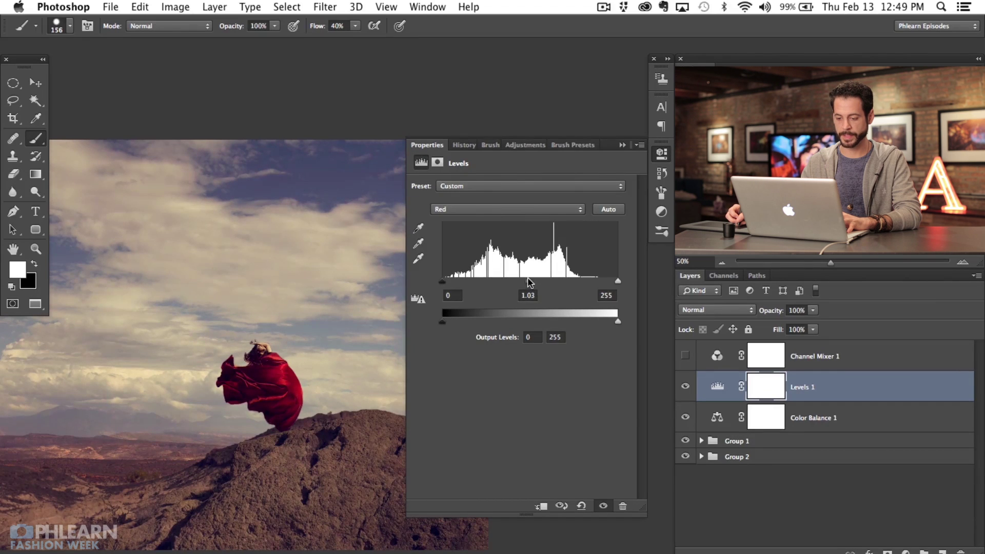
left_click(661, 153)
left_click_drag(366, 357, 536, 354)
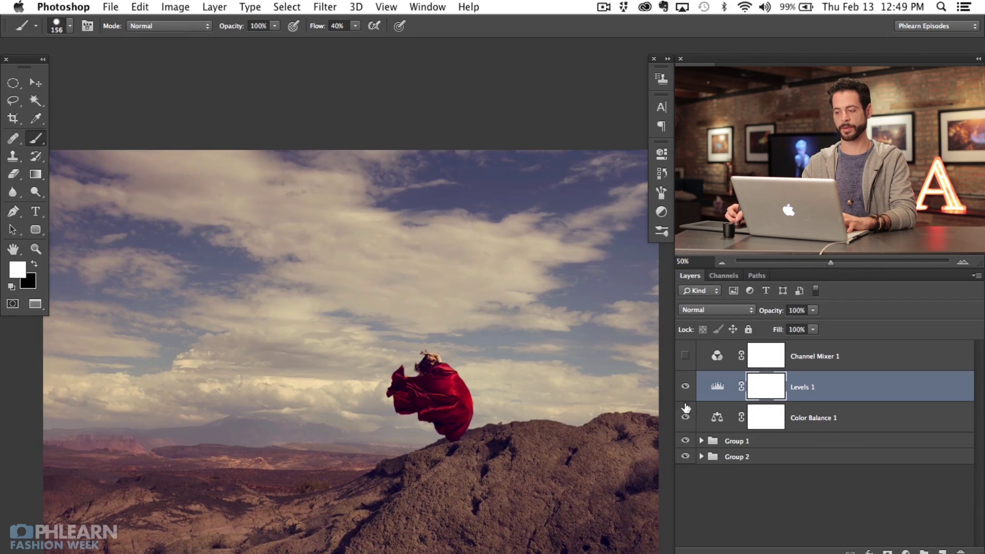
left_click_drag(571, 463, 560, 455)
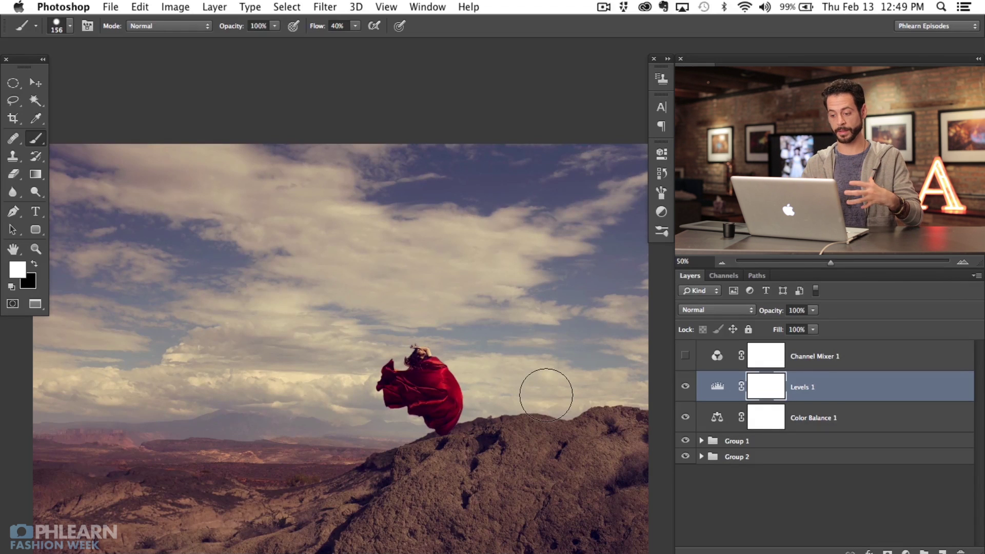
left_click_drag(513, 434, 513, 434)
Step: Create a new layer above Levels 1 and fill it with white
key("alt+shift+super+n")
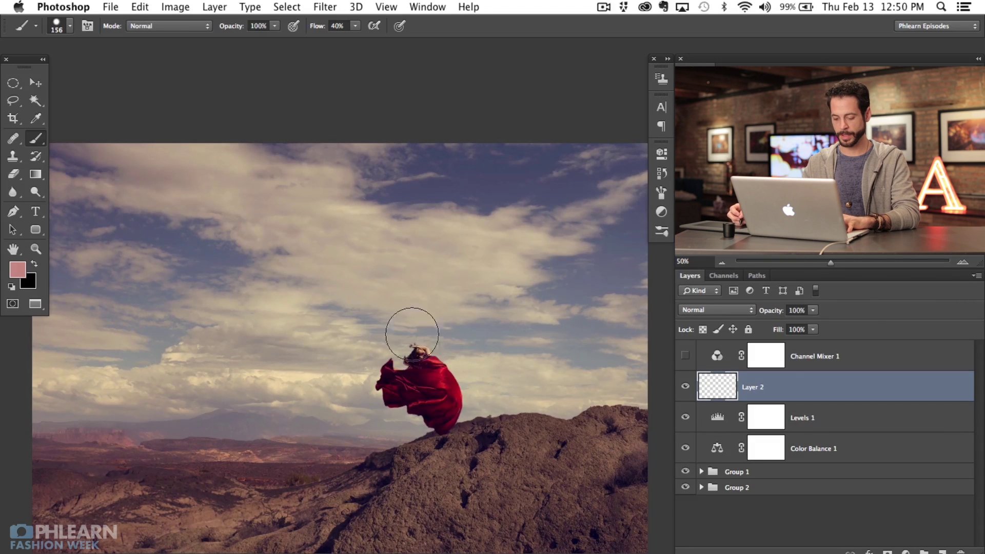
key("d")
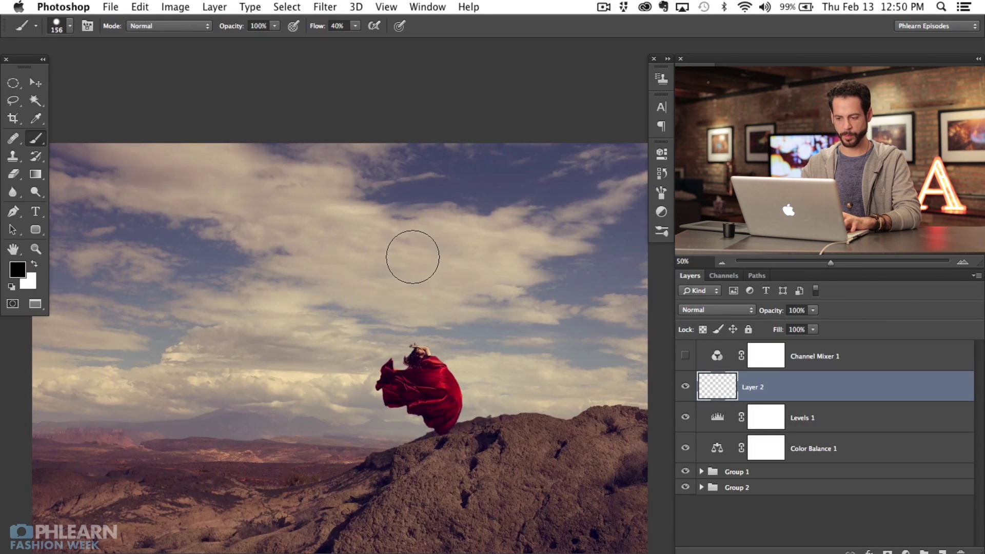
key("super+BackSpace")
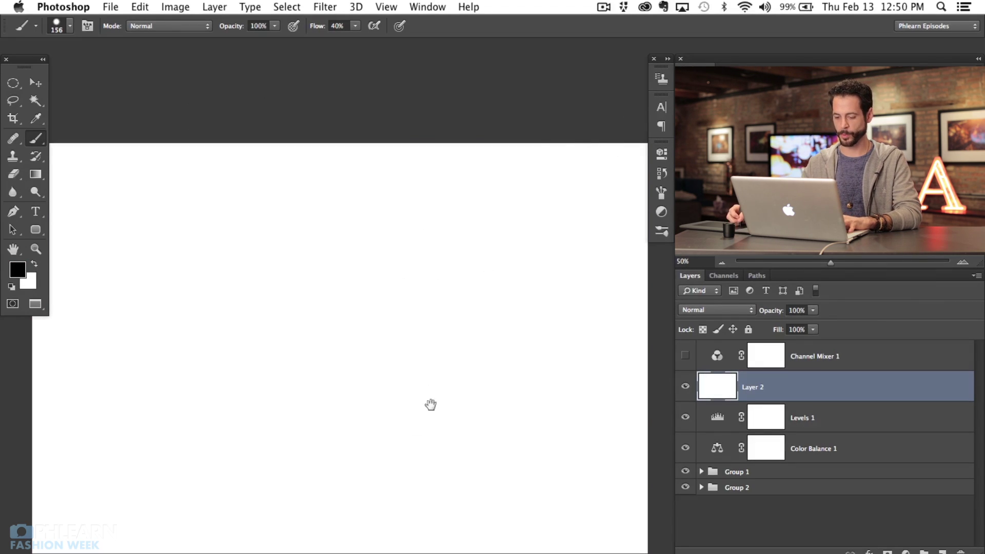
left_click_drag(431, 402, 425, 397)
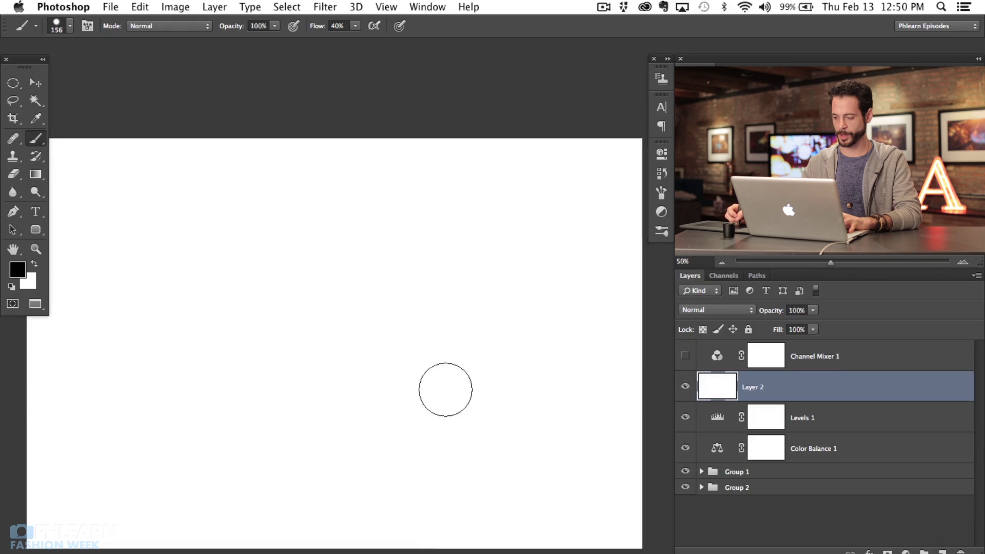
Step: Set Layer 2's Blend If Underlying Layer black slider to a split of 85 / 255 so the white fades in by tone
double_click(827, 392)
left_click_drag(133, 351, 302, 362)
left_click_drag(137, 349, 177, 359)
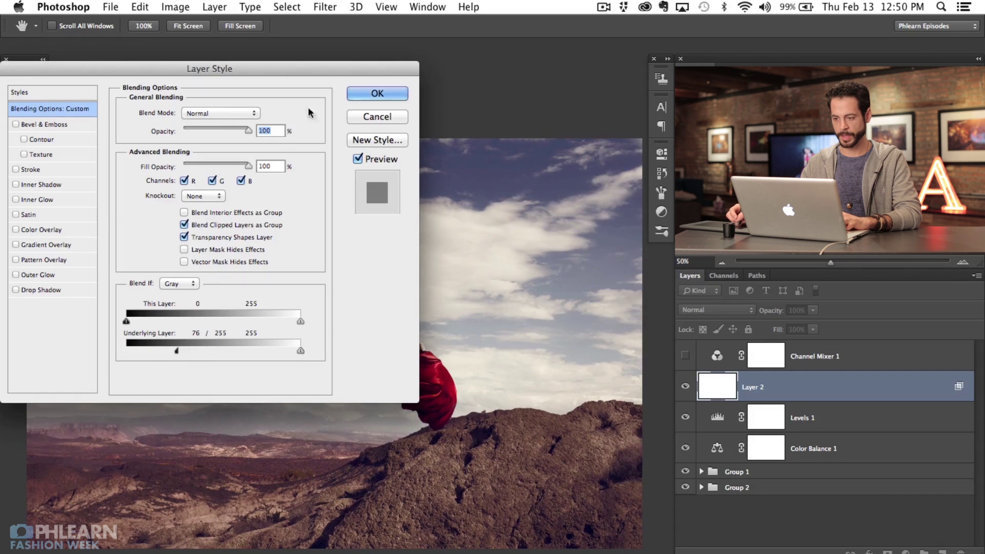
left_click_drag(572, 286, 658, 287)
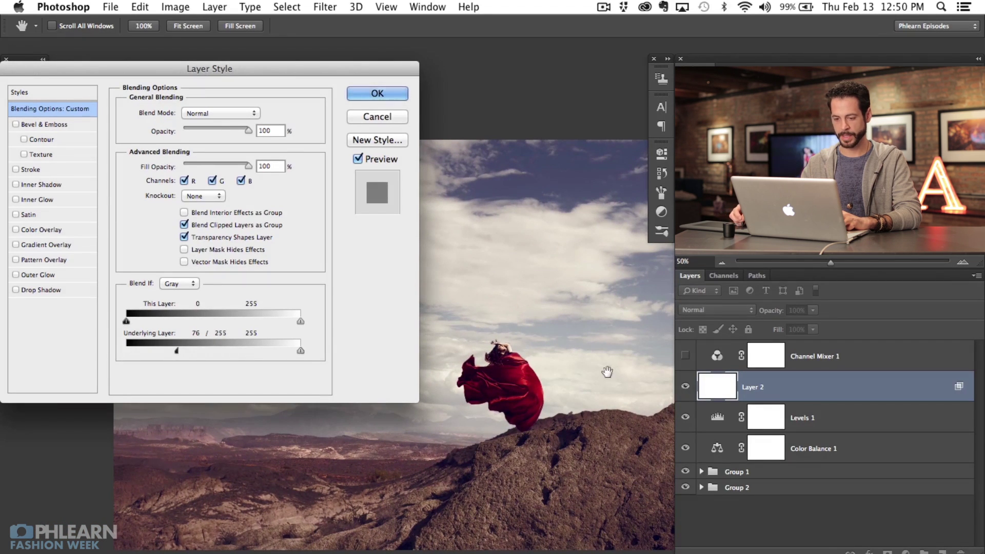
left_click_drag(209, 352, 183, 348)
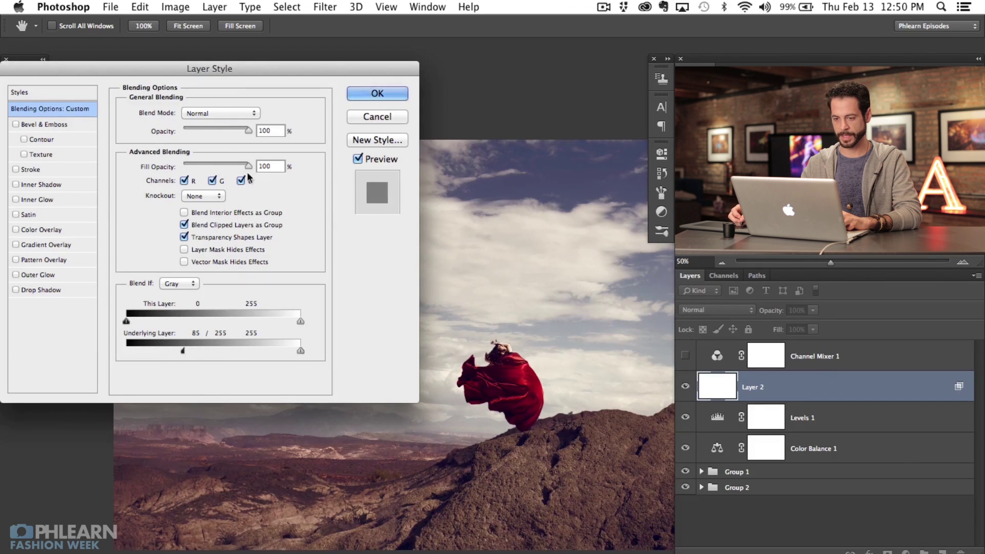
Step: Reduce the white Layer 2's opacity to 63% in its blending options and apply the layer style
left_click(211, 130)
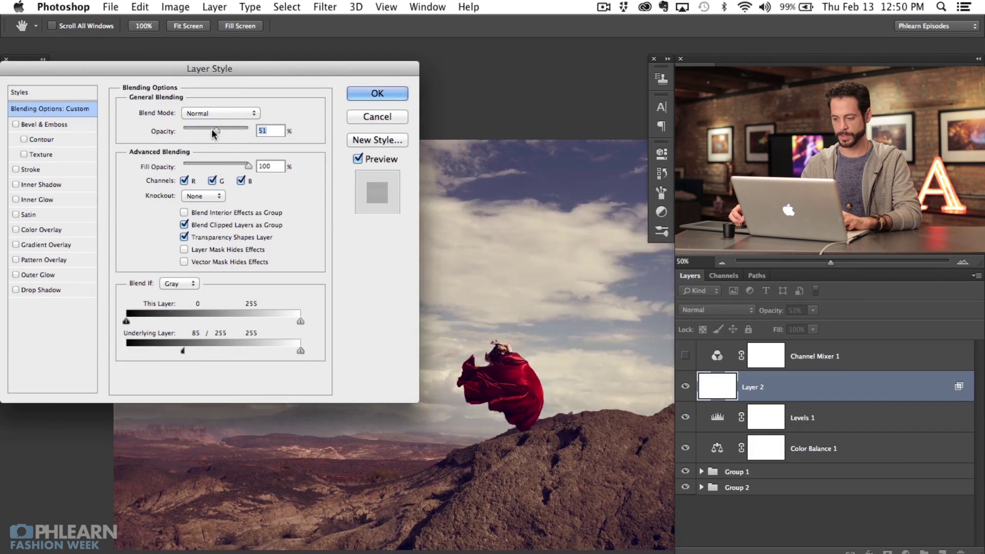
left_click_drag(217, 131, 224, 129)
left_click(371, 96)
key("b")
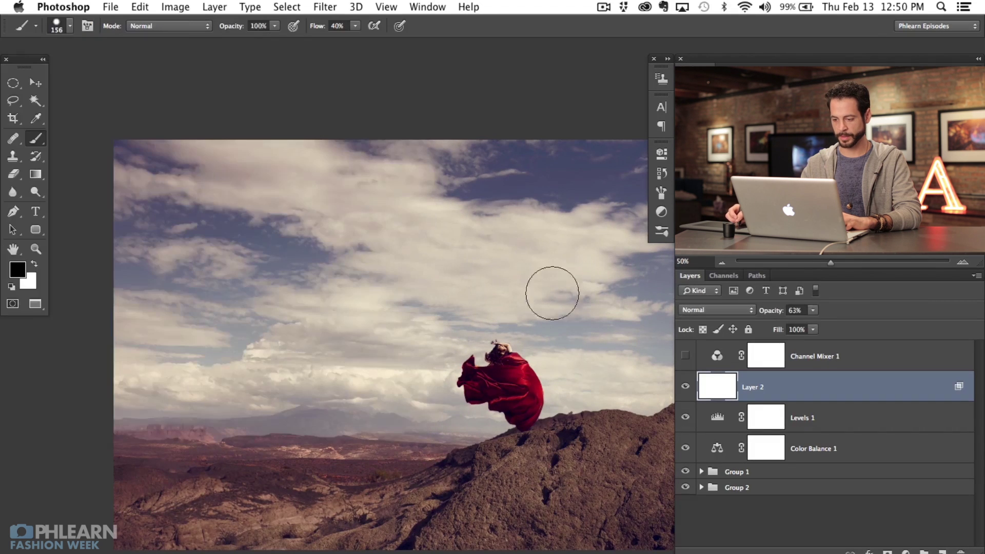
Step: Compare the whole image and the distant desert valley with and without the white haze of Layer 2
scroll(506, 375, "right", 5)
left_click(687, 388)
left_click(687, 388)
left_click(687, 389)
left_click(688, 388)
left_click(687, 388)
left_click(687, 388)
key("super+plus")
key("super+plus")
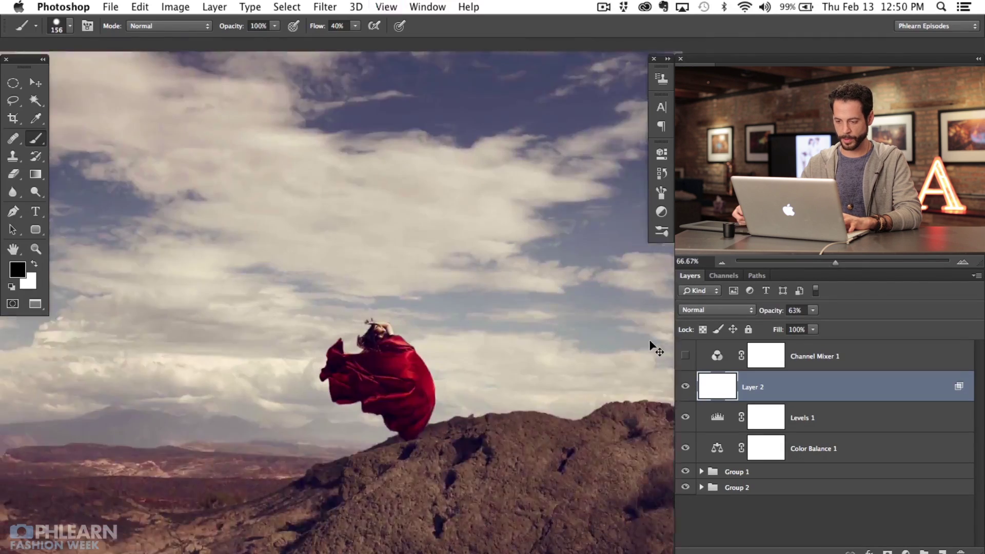
left_click_drag(326, 533, 460, 402)
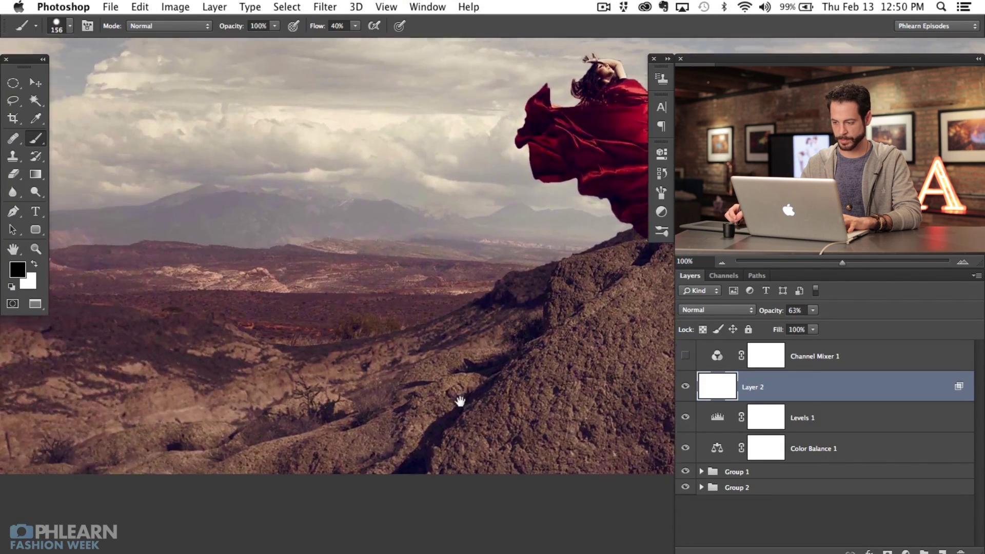
left_click(687, 388)
left_click(688, 388)
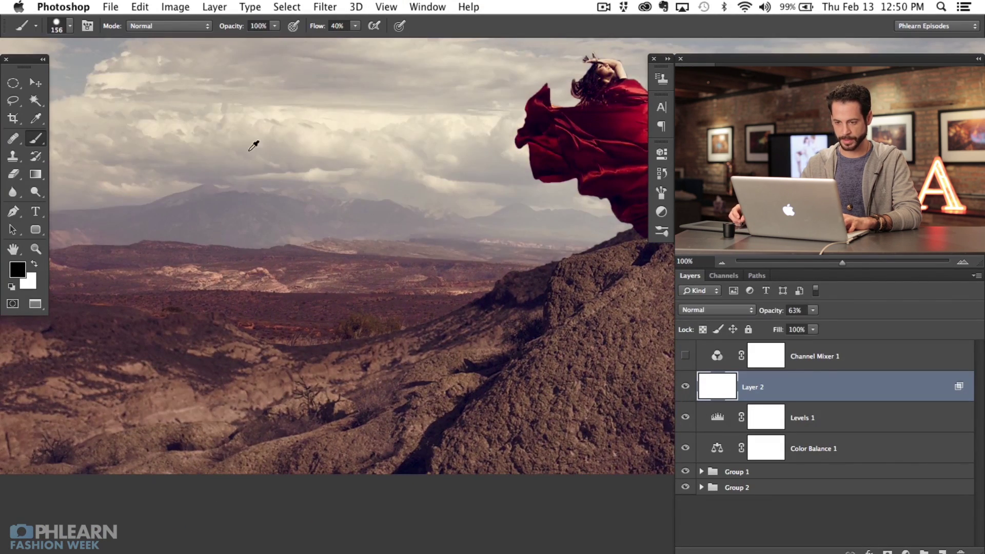
Step: Examine the woman and the rocky hill up close with Layer 2 shown and hidden
scroll(221, 398, "right", 6)
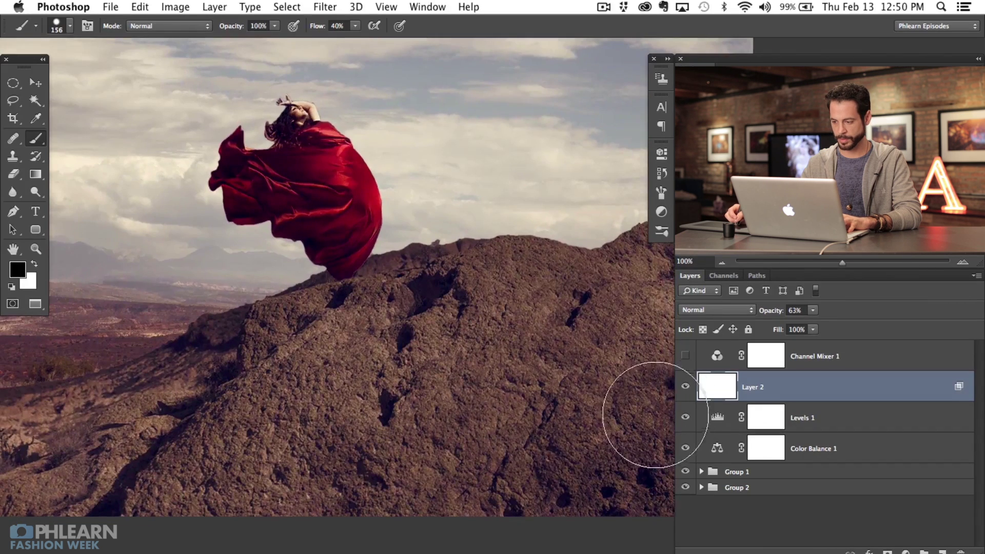
left_click(687, 389)
left_click(688, 388)
left_click(688, 388)
left_click(688, 389)
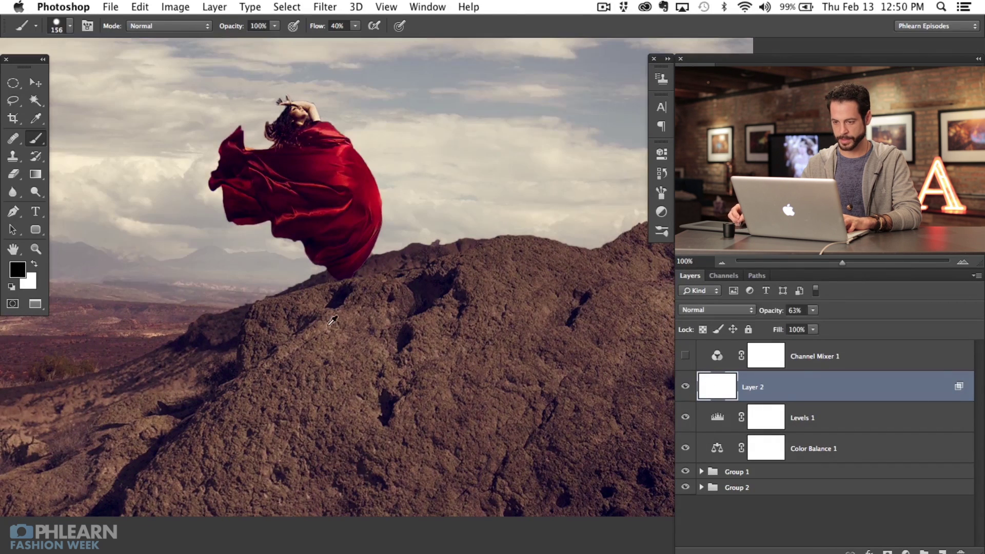
left_click(684, 386)
left_click(685, 386)
left_click(684, 386)
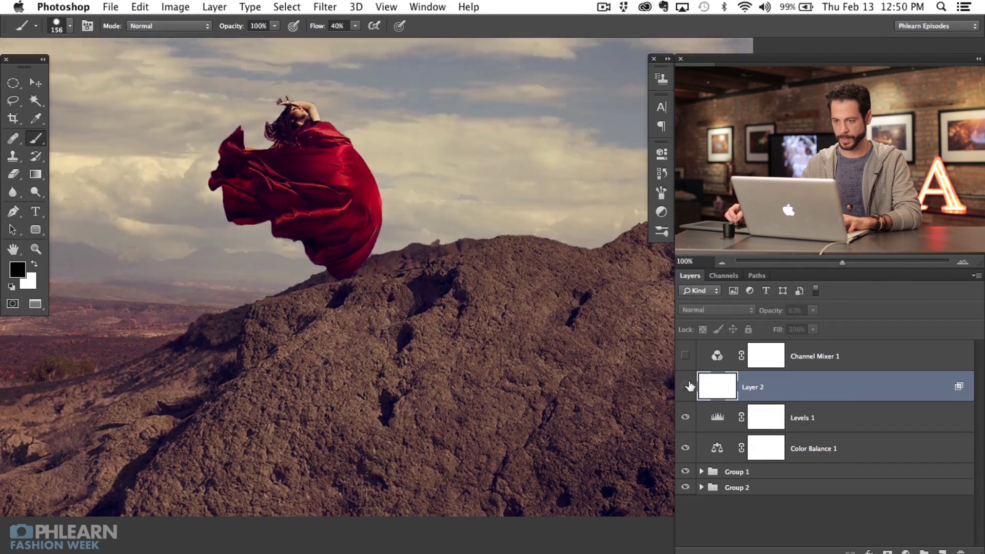
left_click(684, 386)
key("super+minus")
key("super+minus")
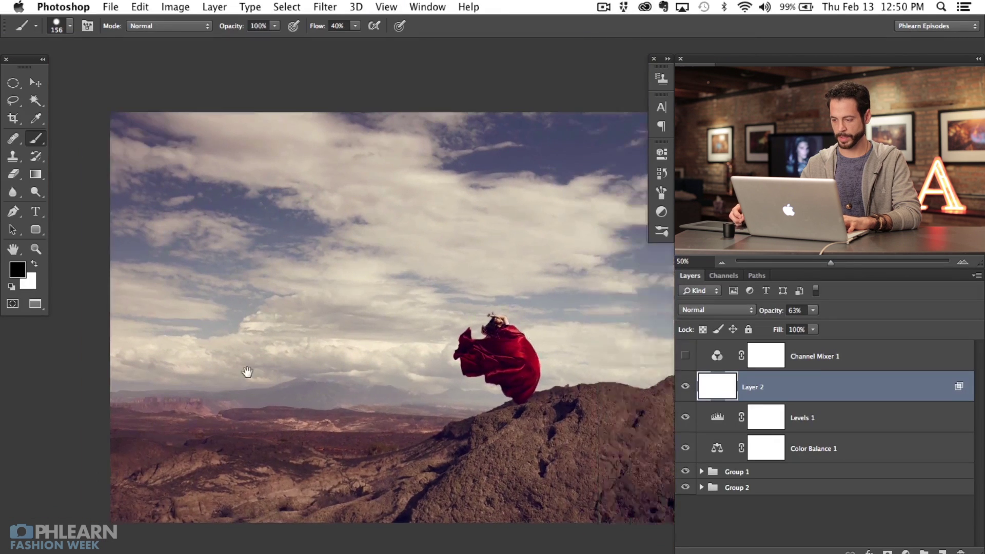
Step: Group Layer 2, Levels 1 and Color Balance 1 together, and compare the image with and without the group
left_click(832, 449, "shift")
key("super+g")
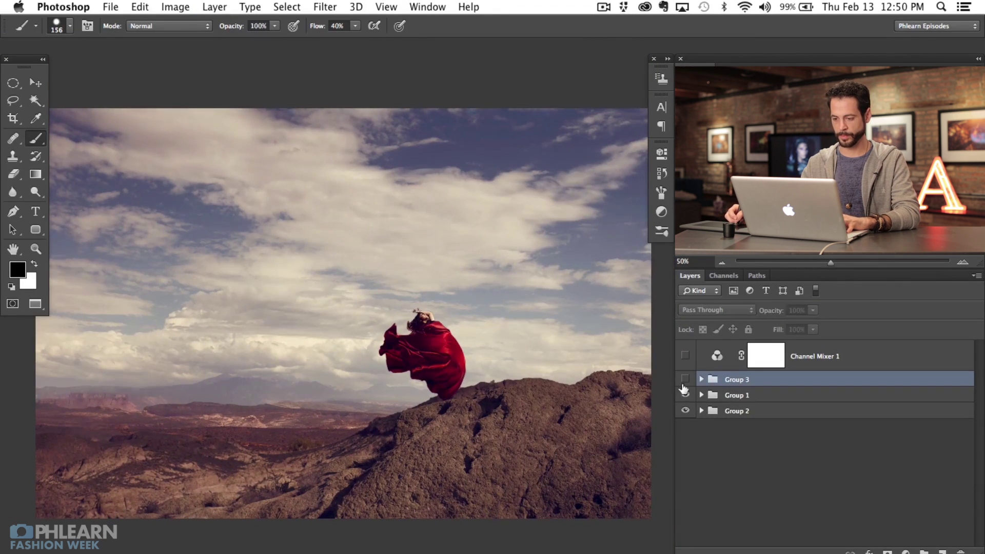
left_click(684, 380)
left_click(685, 379)
left_click(685, 379)
left_click(685, 380)
left_click(685, 379)
mouse_move(596, 427)
left_mouse_down()
mouse_move(592, 446)
mouse_move(605, 446)
mouse_move(603, 438)
left_mouse_up()
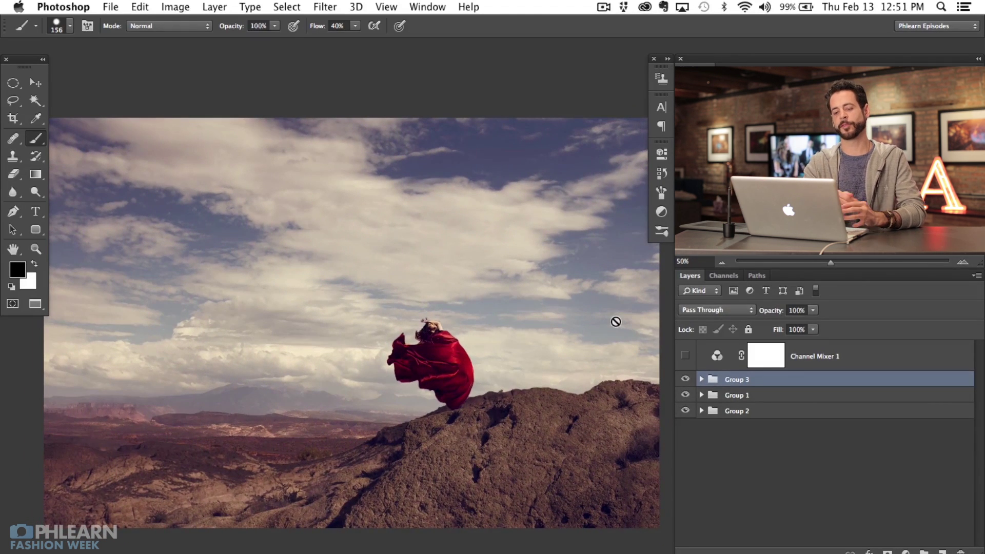